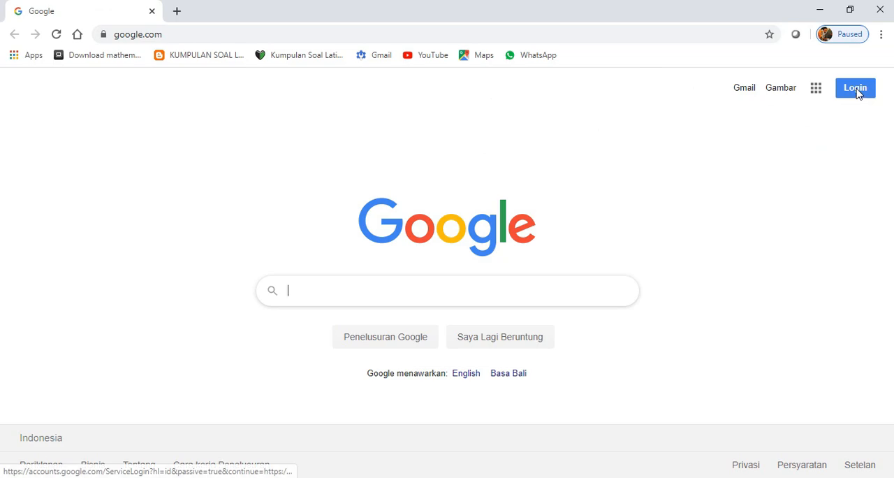
# - Sign in to the first listed Google account by entering the account password
pyautogui.click(816, 90)
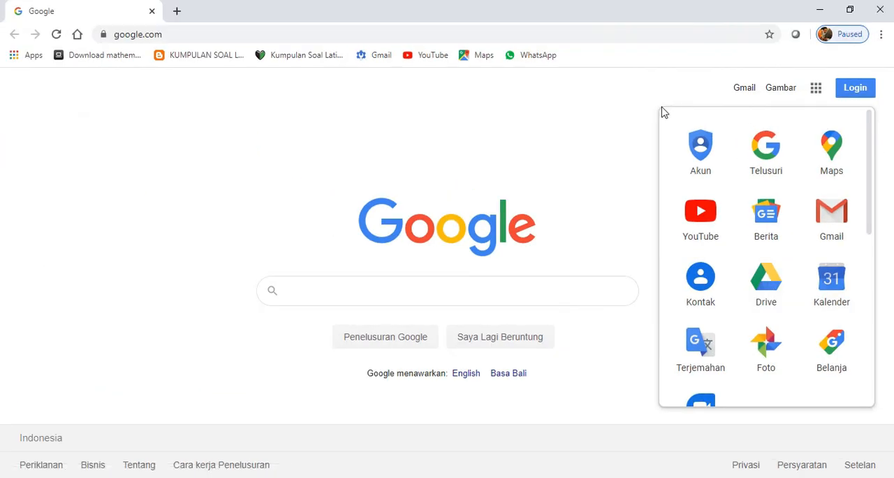
pyautogui.click(650, 111)
pyautogui.click(857, 98)
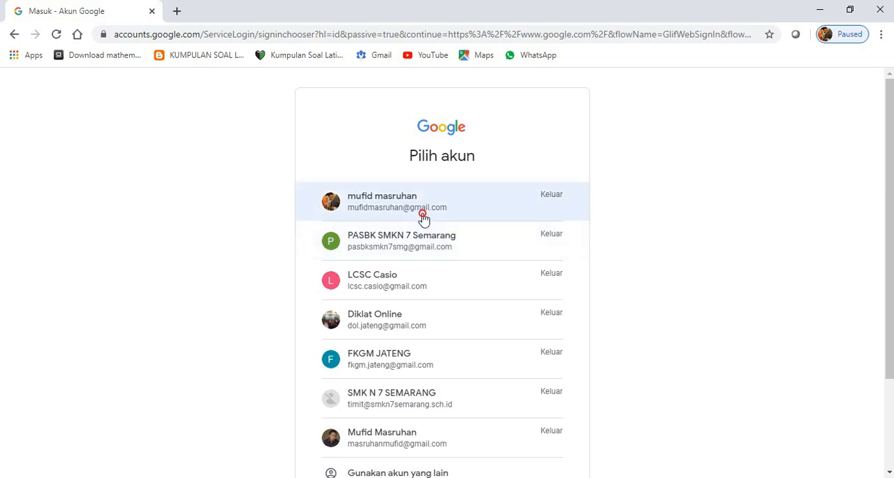
pyautogui.click(399, 221)
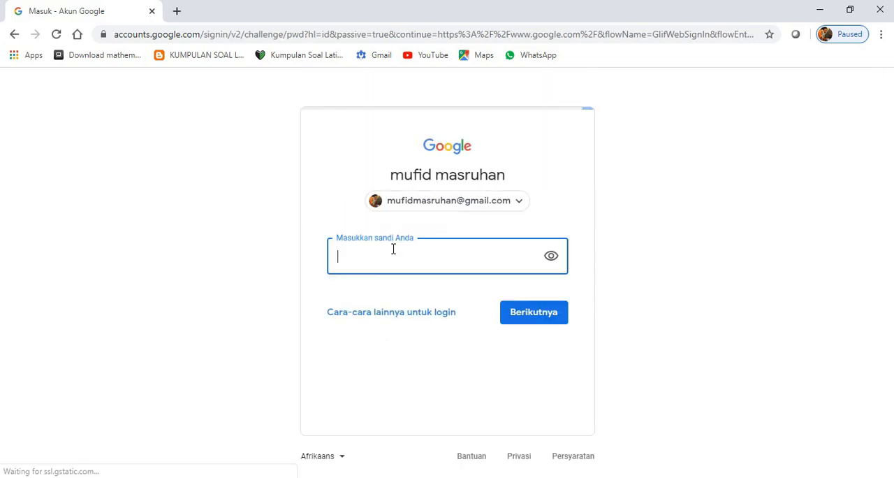
pyautogui.hotkey('ctrl', 'v')
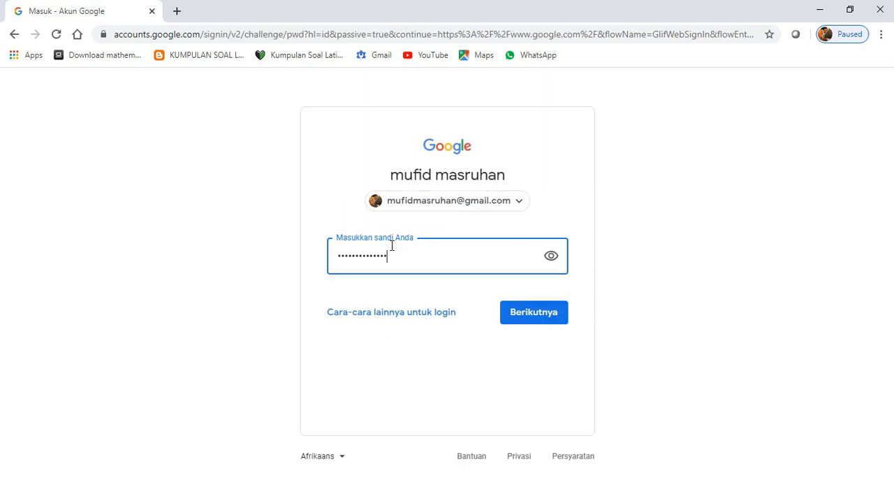
pyautogui.click(536, 318)
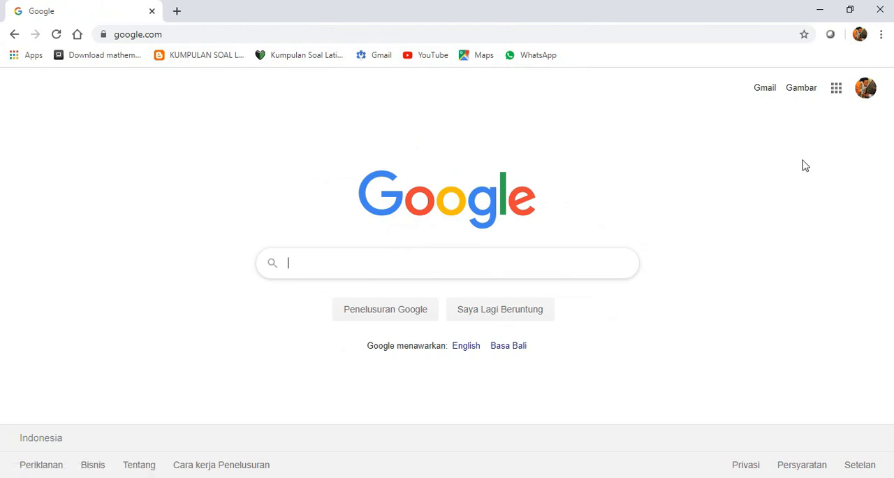
# - Browse the available Google apps and open Google Drive
pyautogui.click(836, 90)
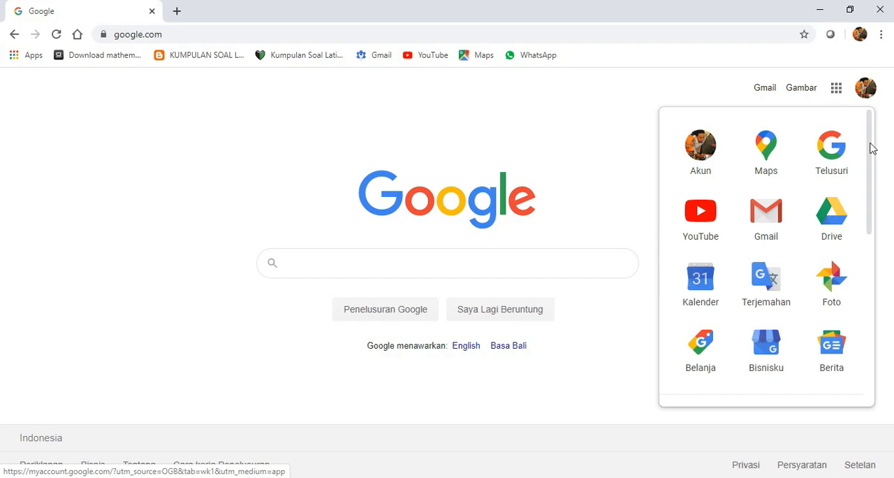
pyautogui.scroll(-1, 791, 329)
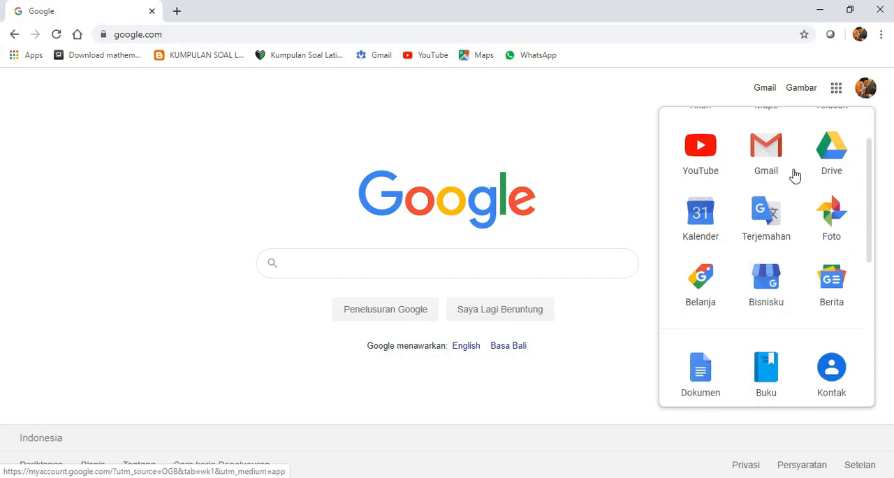
pyautogui.scroll(1, 782, 193)
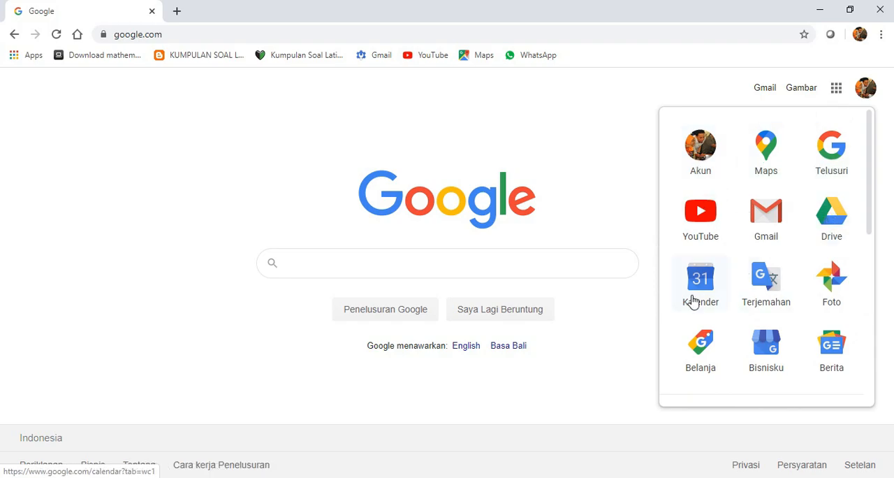
pyautogui.scroll(-1, 777, 301)
pyautogui.scroll(-2, 778, 300)
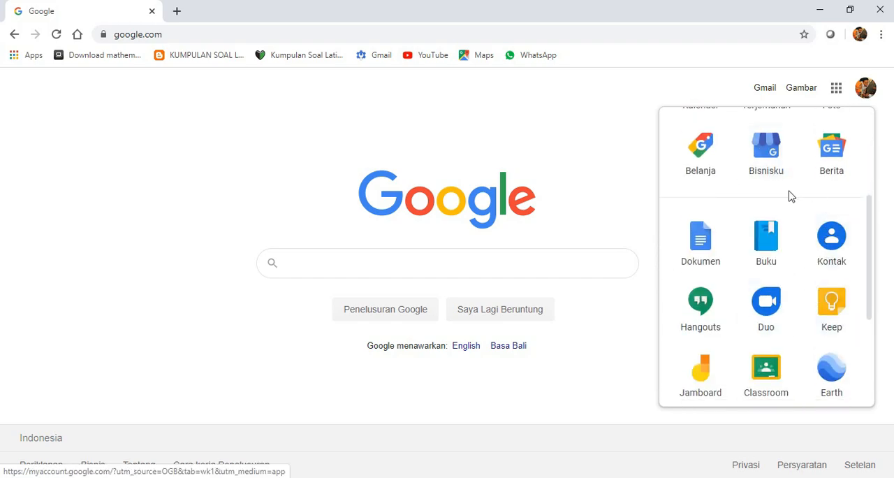
pyautogui.scroll(-1, 818, 231)
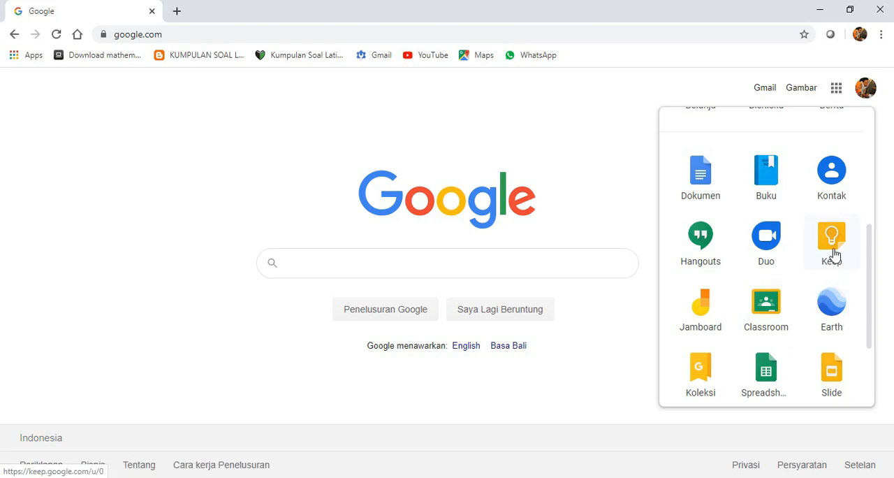
pyautogui.scroll(-1, 750, 312)
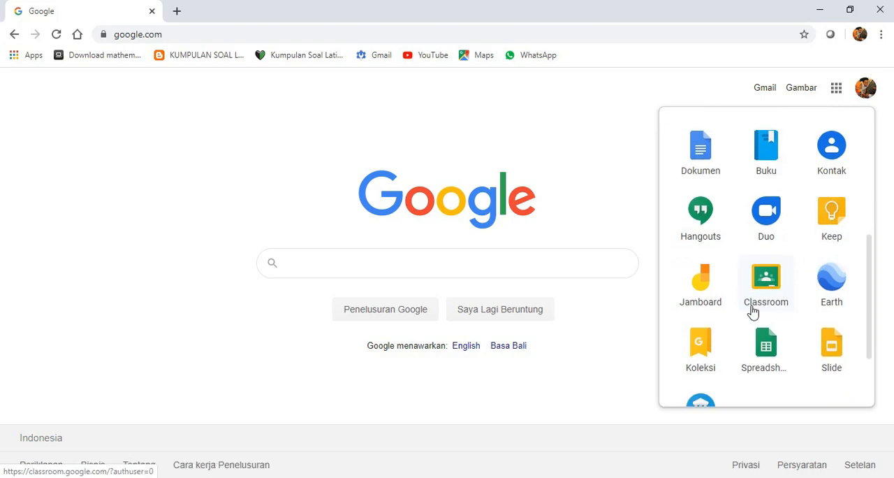
pyautogui.scroll(5, 792, 314)
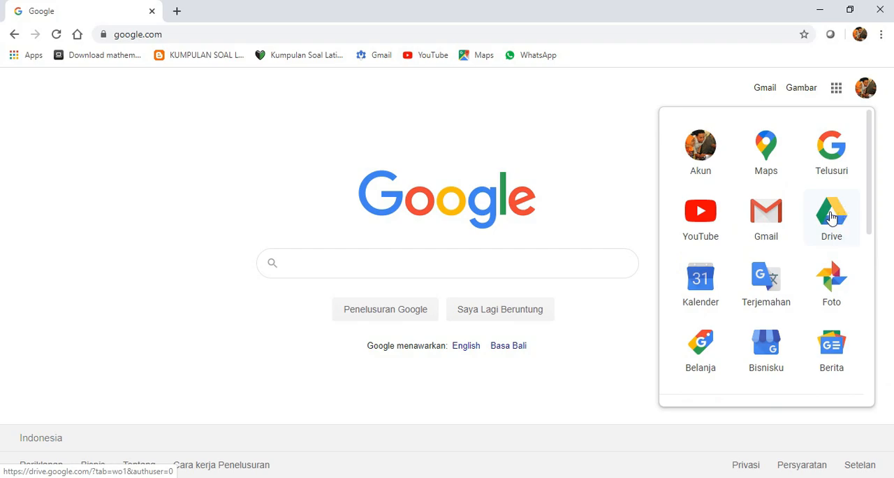
pyautogui.click(833, 214)
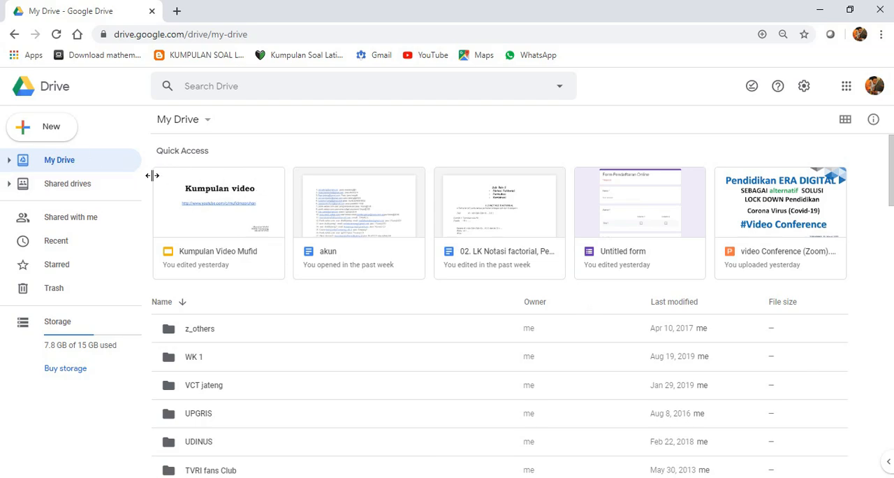
# - Create a new blank Google Forms form in My Drive
pyautogui.click(55, 131)
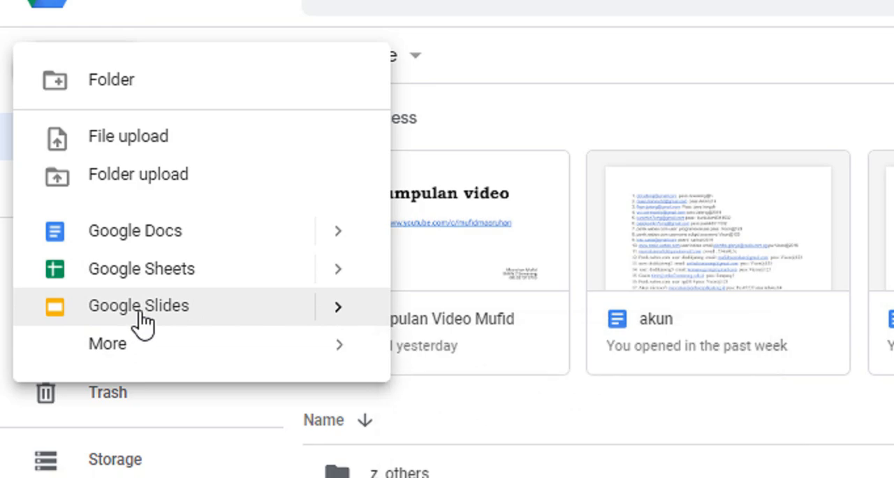
pyautogui.moveTo(131, 355)
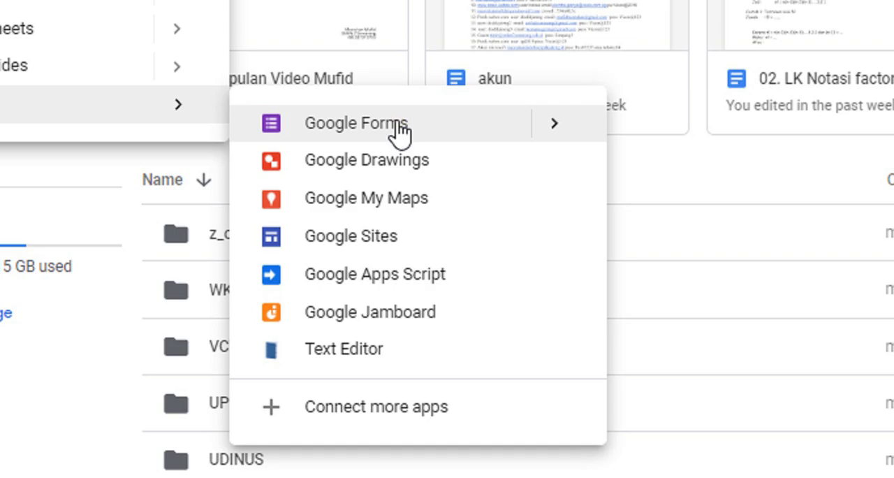
pyautogui.click(399, 131)
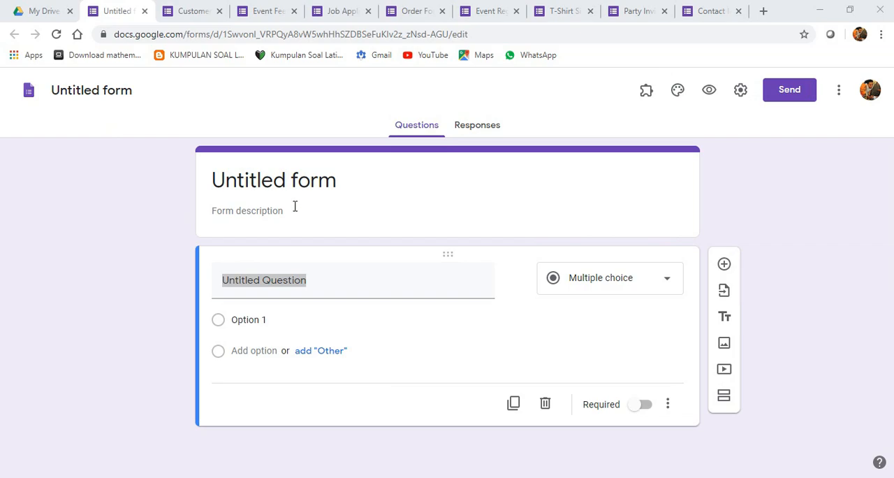
# - Examine the form's editable title, file name and first question field
pyautogui.click(280, 172)
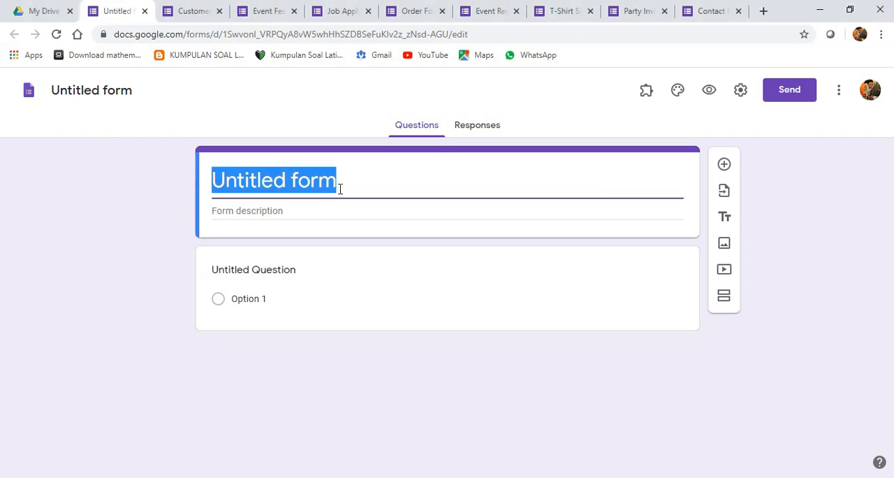
pyautogui.click(138, 89)
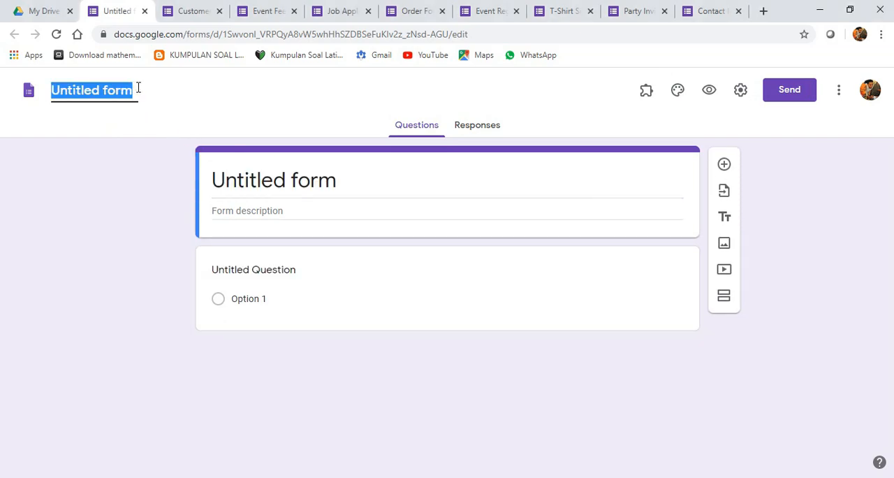
pyautogui.click(304, 176)
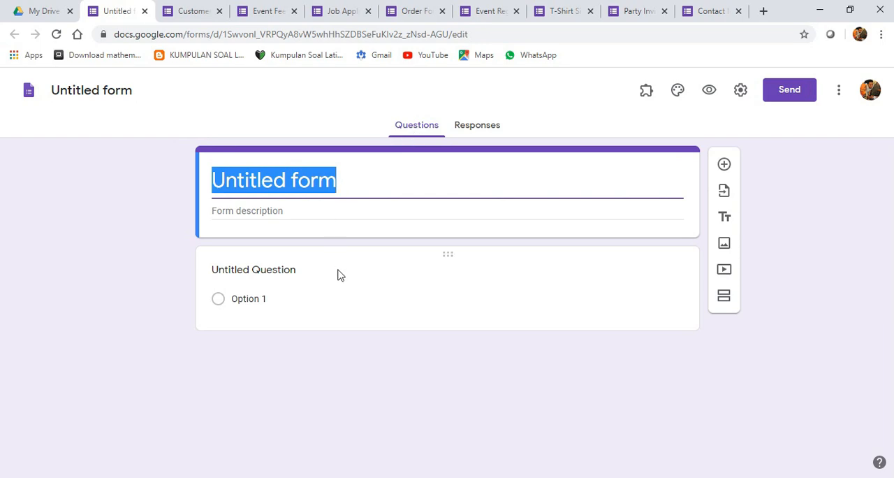
pyautogui.click(260, 273)
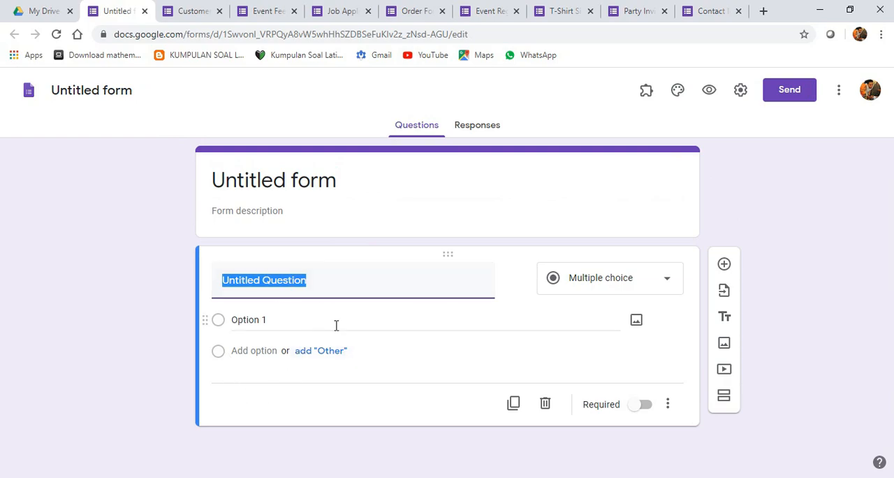
# - Look at the form's responses page and the list of installed add-ons
pyautogui.click(467, 136)
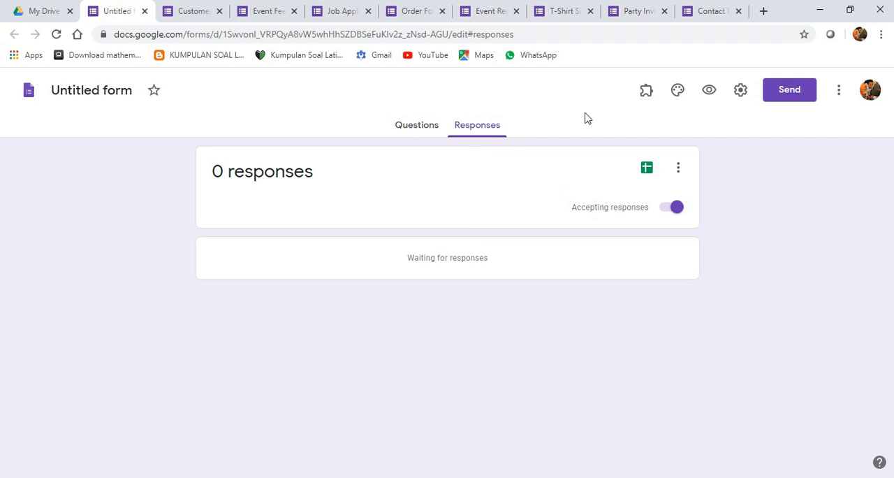
pyautogui.click(647, 91)
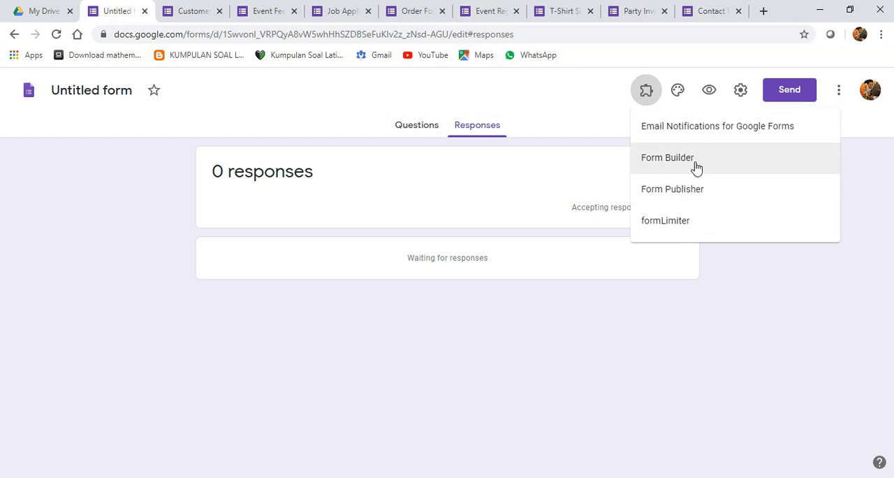
pyautogui.click(680, 262)
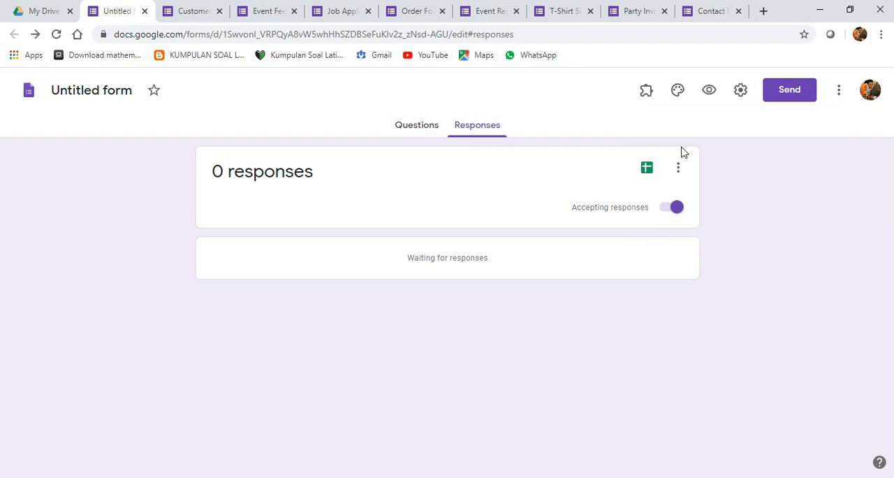
# - Set the form theme's background color to the second-lightest lavender shade and check the available font styles
pyautogui.click(678, 94)
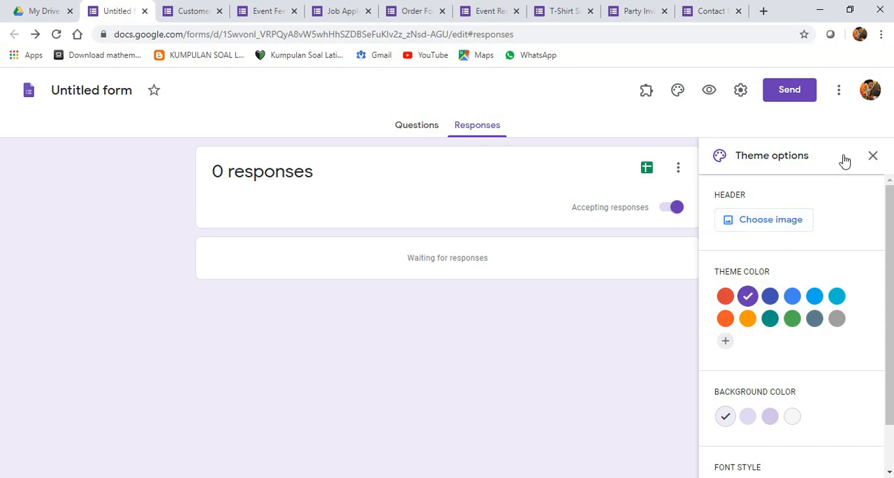
pyautogui.click(871, 156)
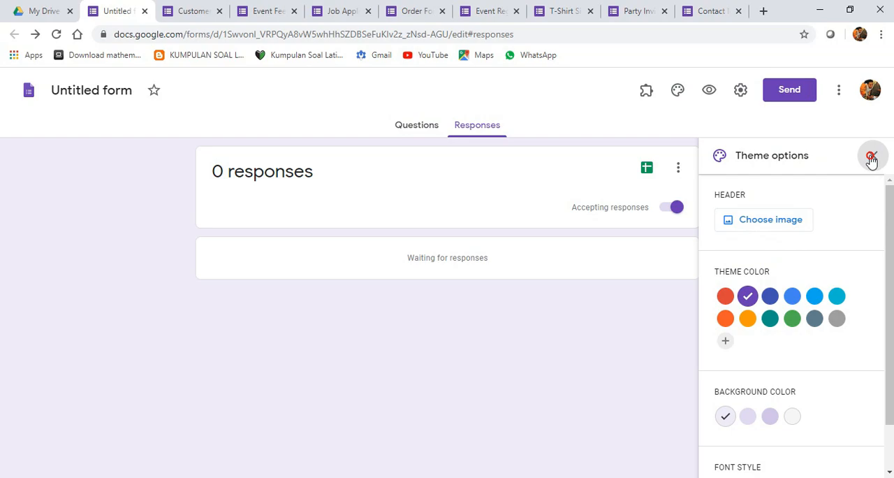
pyautogui.scroll(-1, 774, 392)
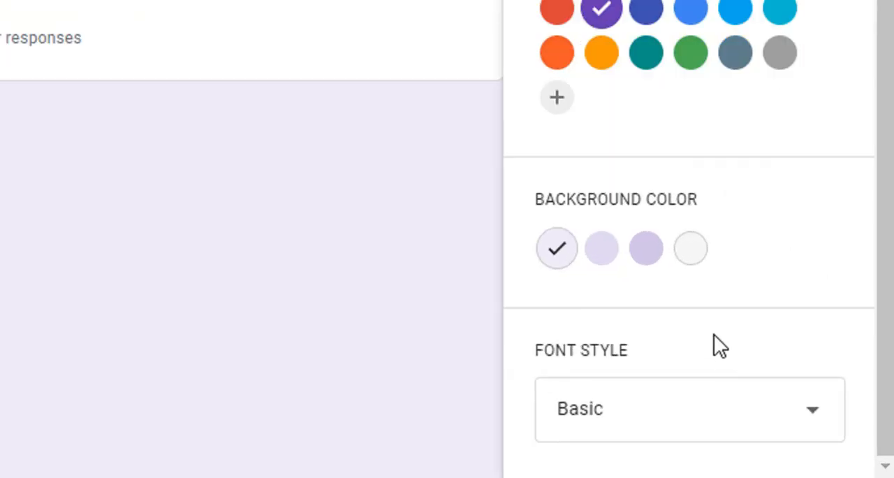
pyautogui.click(598, 254)
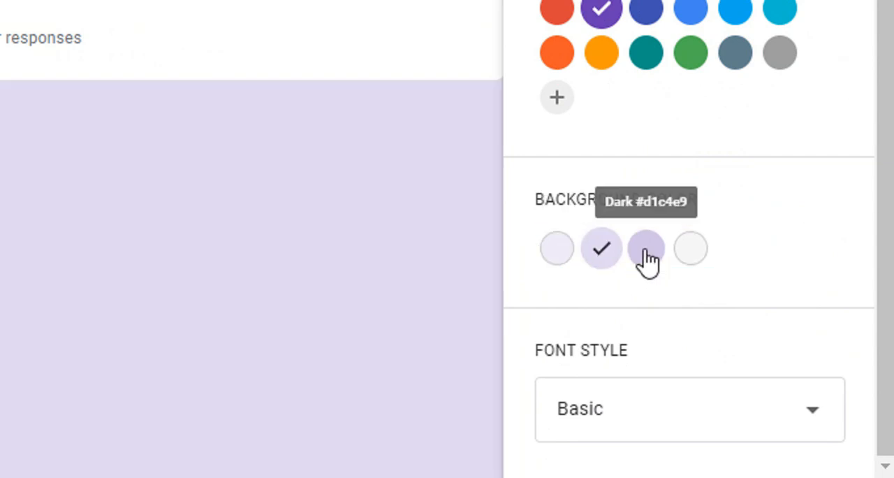
pyautogui.click(641, 414)
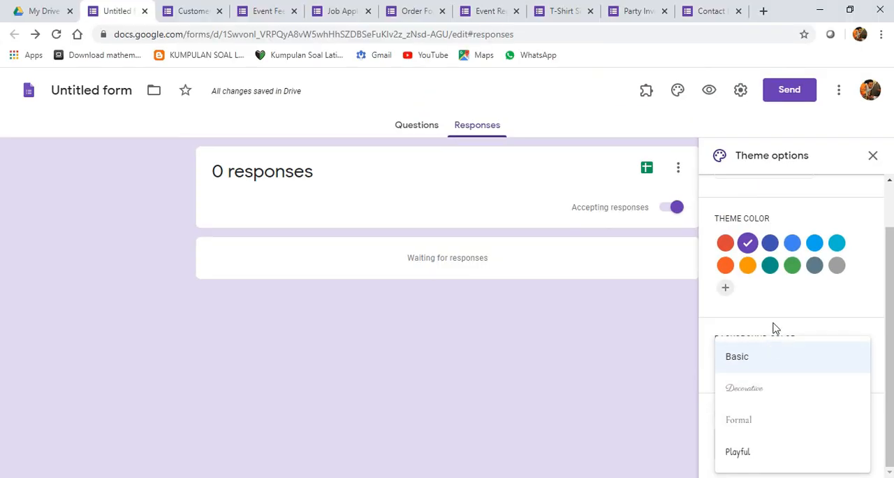
pyautogui.click(873, 155)
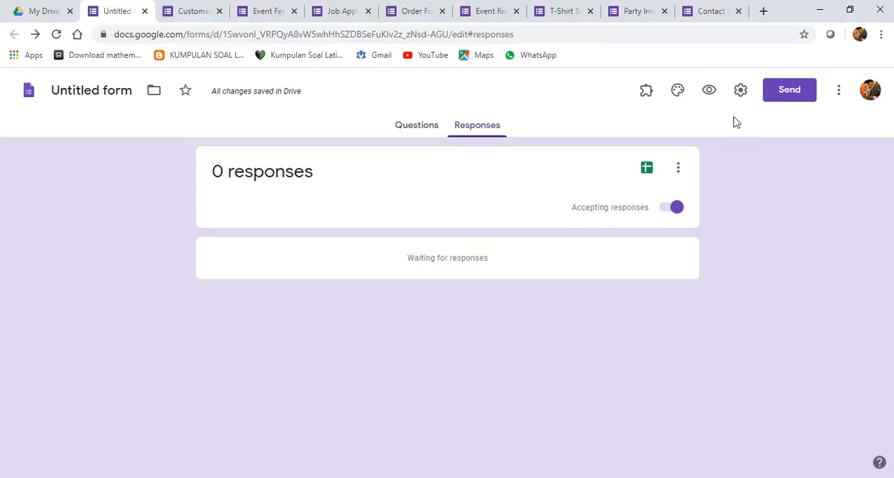
# - Preview the form as respondents see it and return to the editor
pyautogui.click(709, 91)
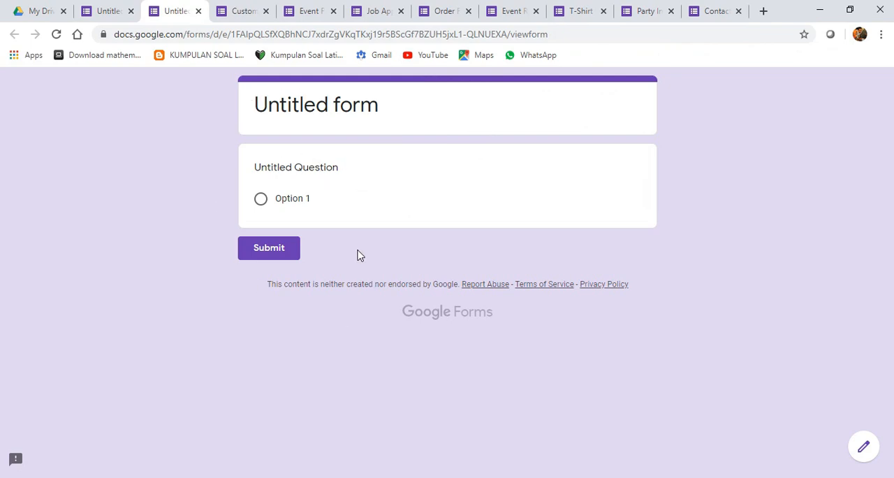
pyautogui.click(199, 11)
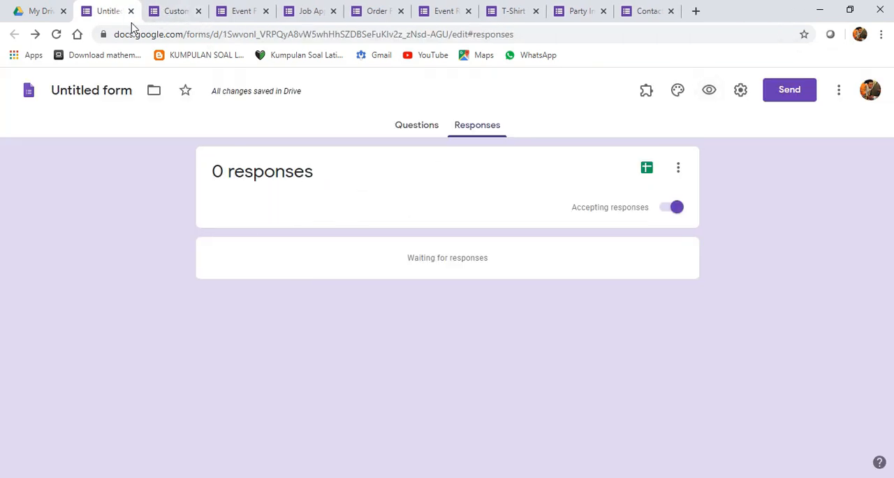
# - Try the email address collection and one-response limit options in the form's general settings, leaving both off
pyautogui.click(741, 93)
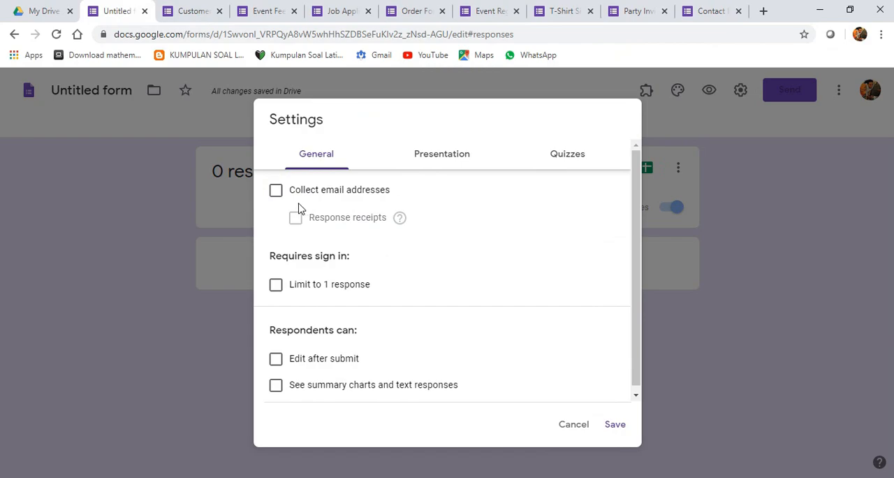
pyautogui.click(277, 191)
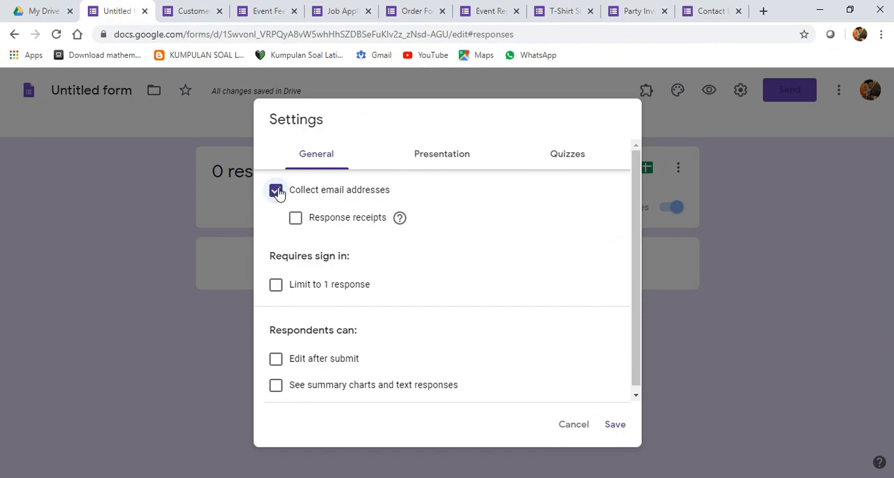
pyautogui.click(277, 190)
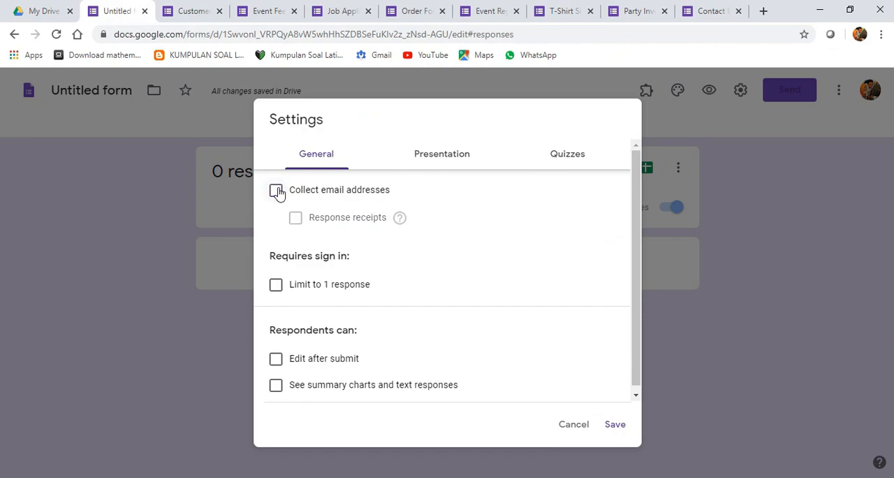
pyautogui.click(276, 191)
pyautogui.click(277, 191)
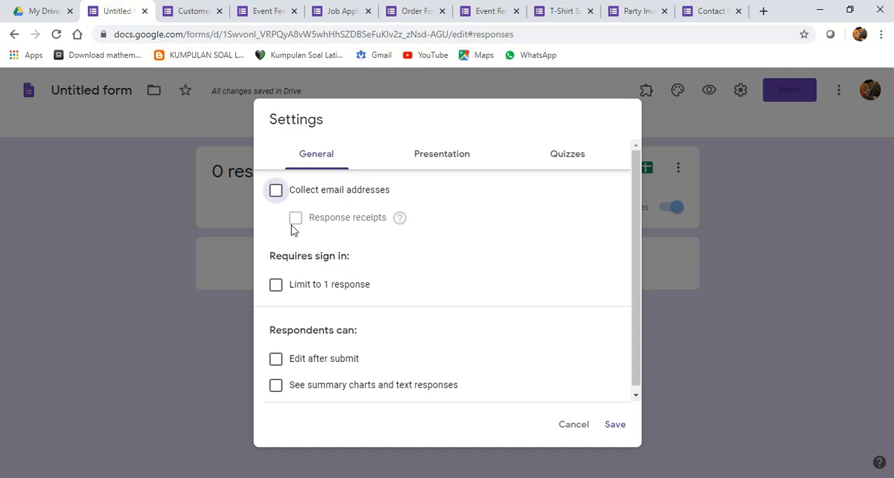
pyautogui.scroll(-1, 298, 255)
pyautogui.click(276, 280)
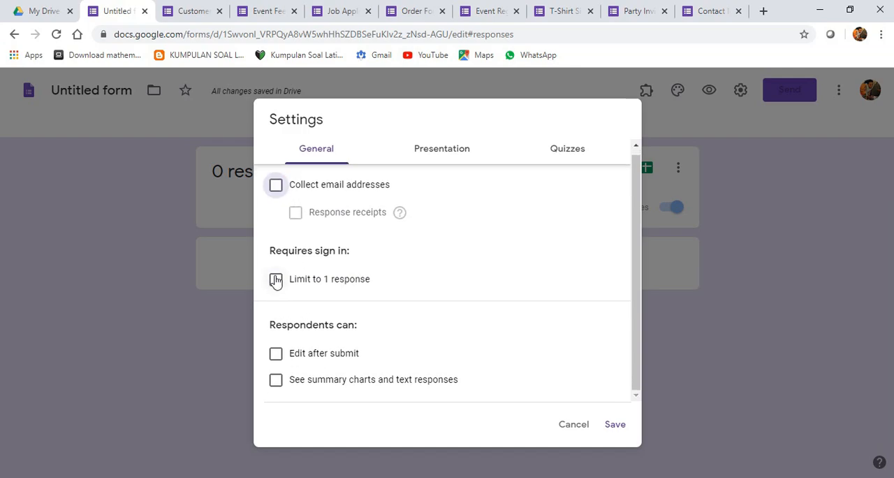
pyautogui.click(276, 282)
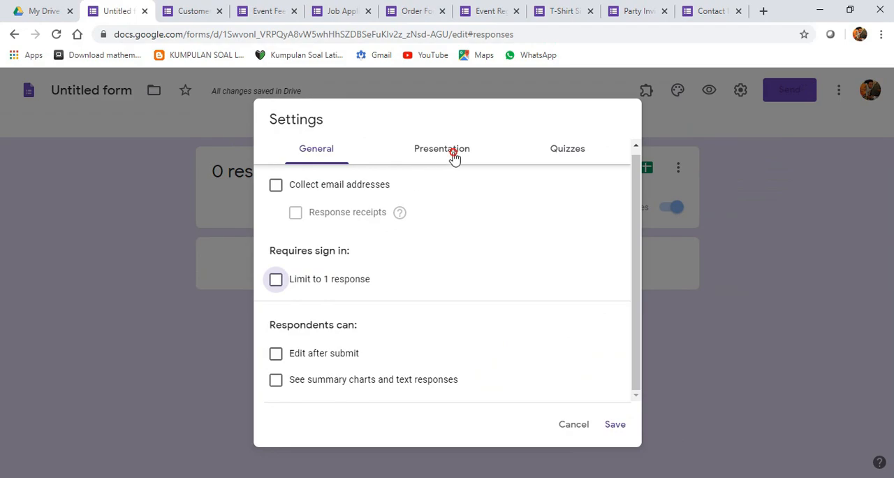
# - Try the option to show a link to submit another response in the presentation settings, leaving it off
pyautogui.click(453, 156)
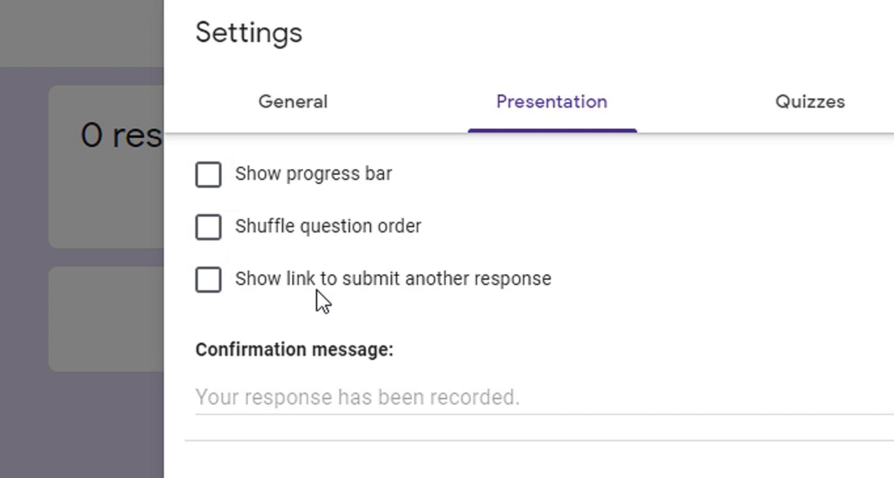
pyautogui.click(209, 286)
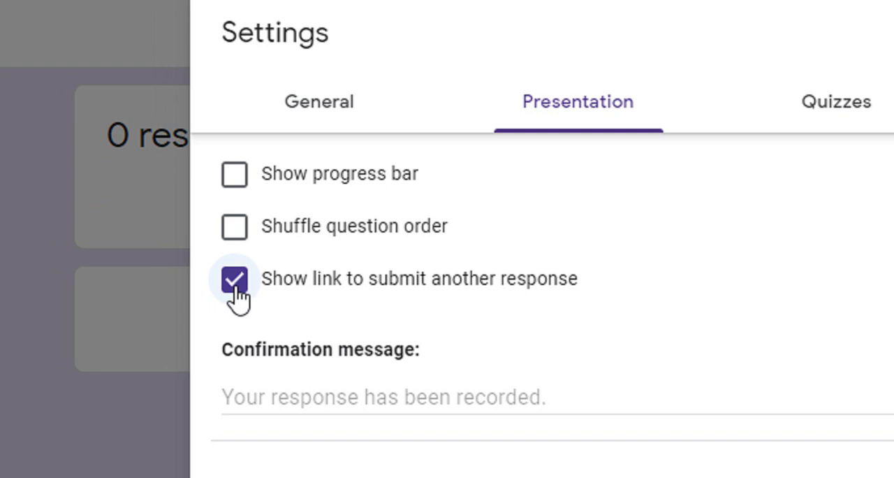
pyautogui.click(236, 282)
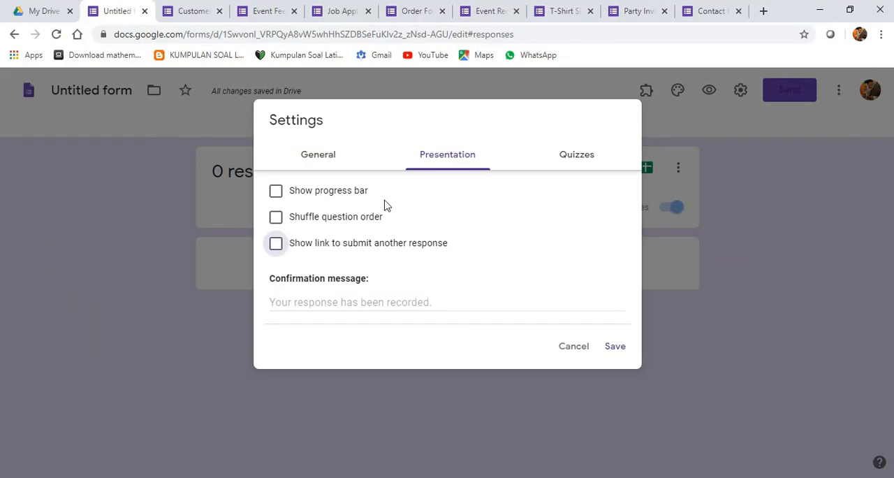
# - Enter a confirmation message reading "terimkasih" on the first line and "isisan anda sudah masuk data base kami" on the second
pyautogui.click(325, 302)
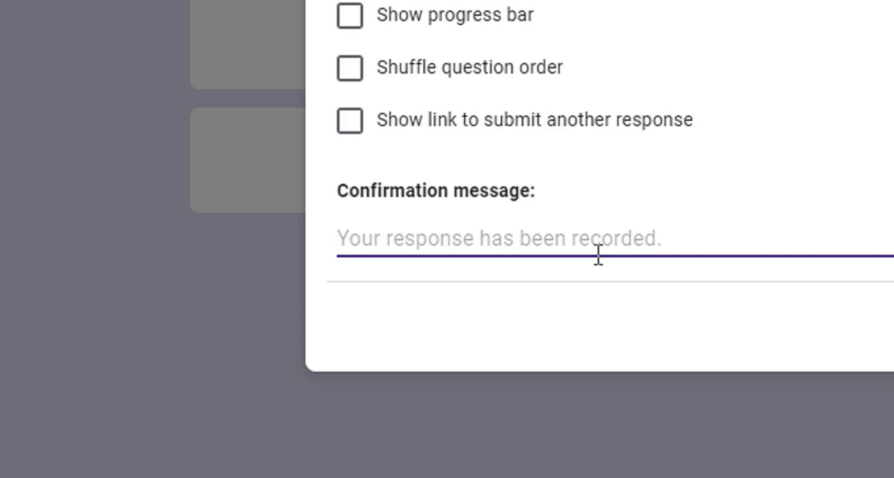
pyautogui.write('t')
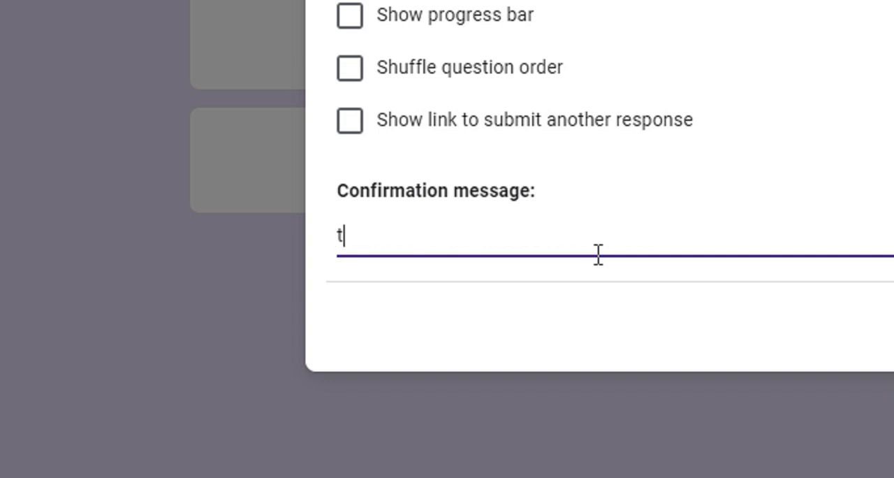
pyautogui.write('erimkasih')
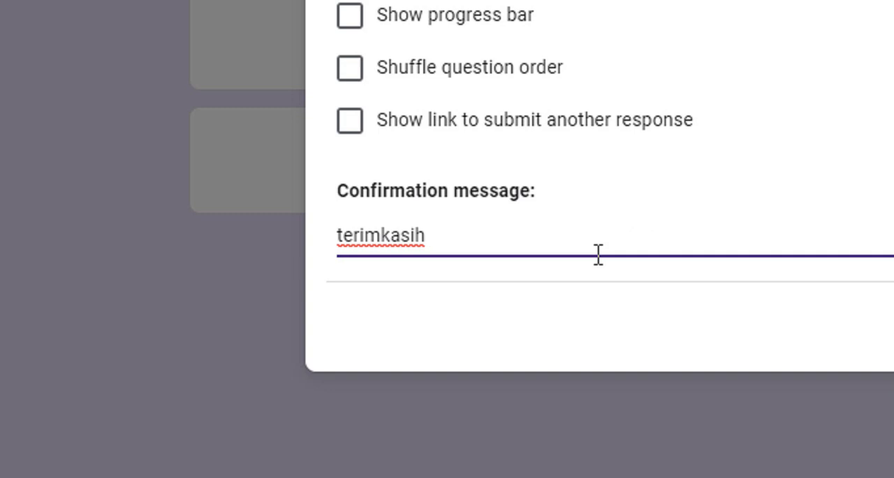
pyautogui.press('Return')
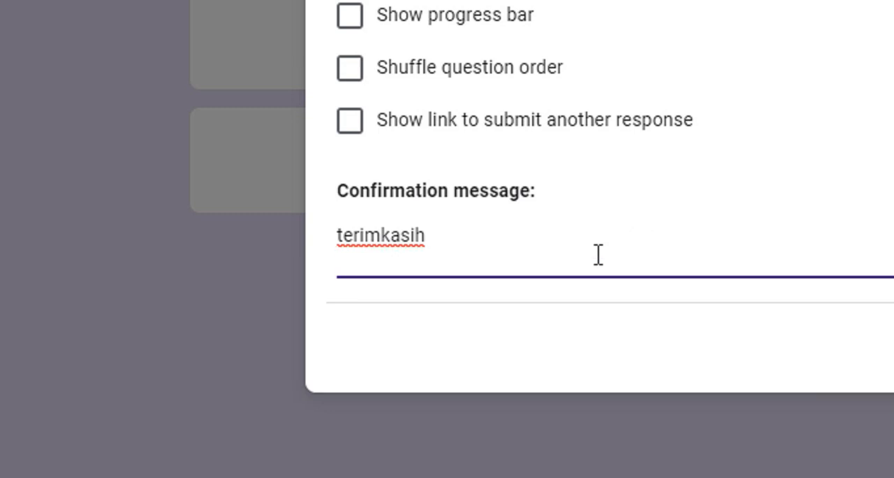
pyautogui.write('isisan anda')
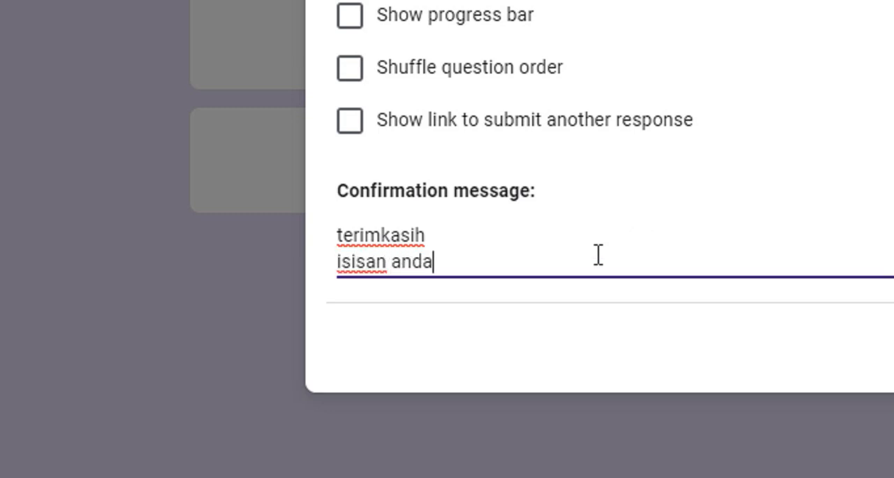
pyautogui.write(' sudah')
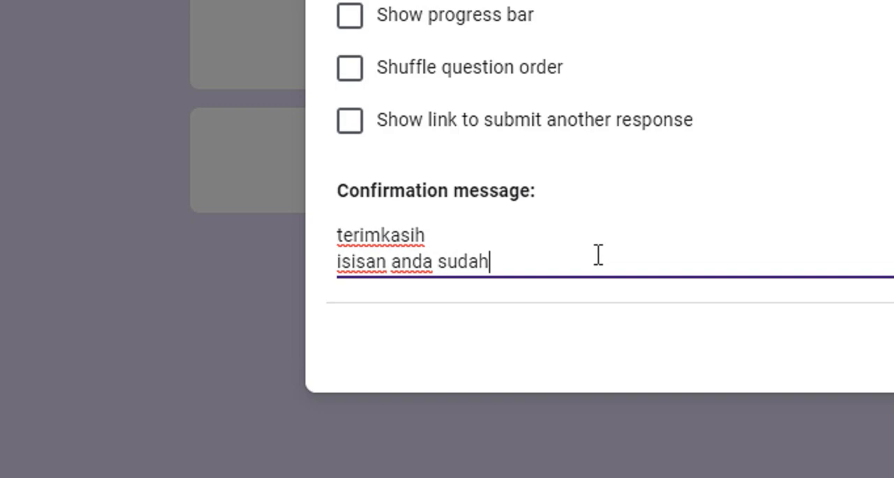
pyautogui.write(' masuk da')
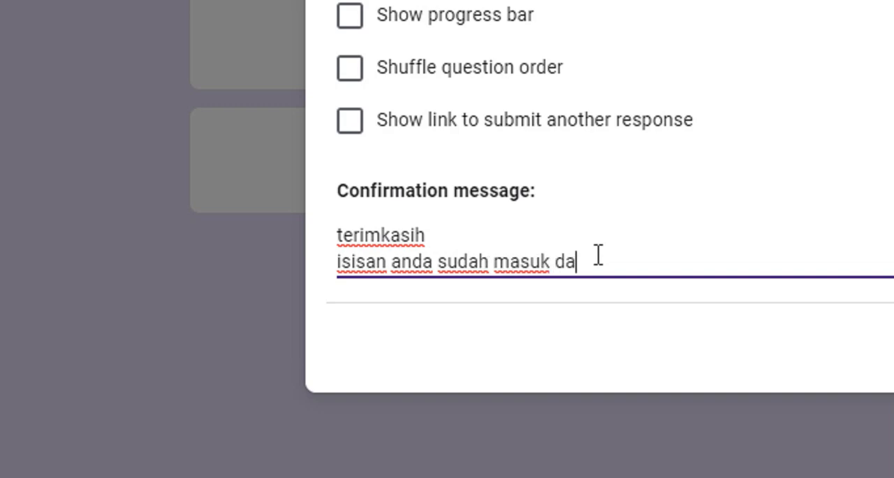
pyautogui.write('ta base kami')
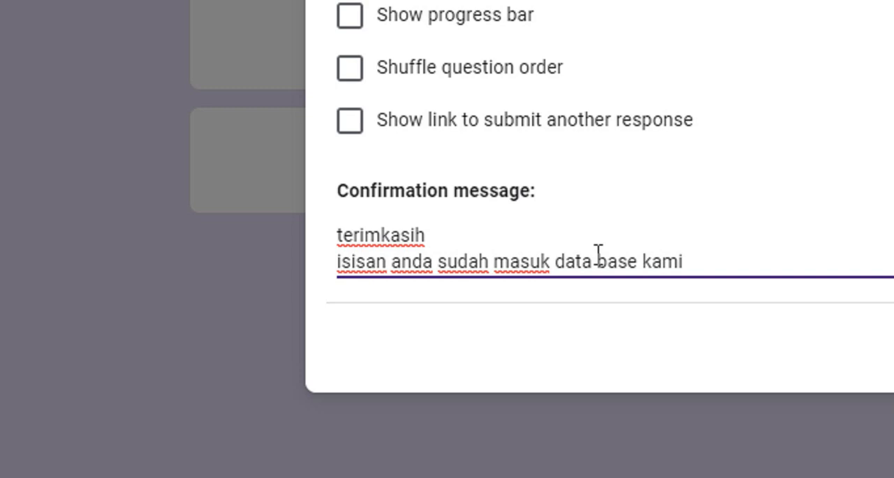
pyautogui.press('Return')
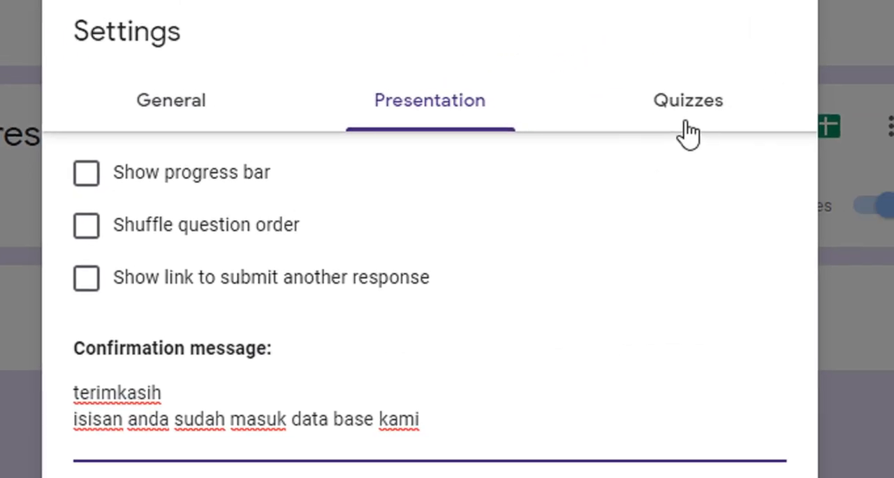
# - Review the form's quiz options and close the settings without saving
pyautogui.click(689, 118)
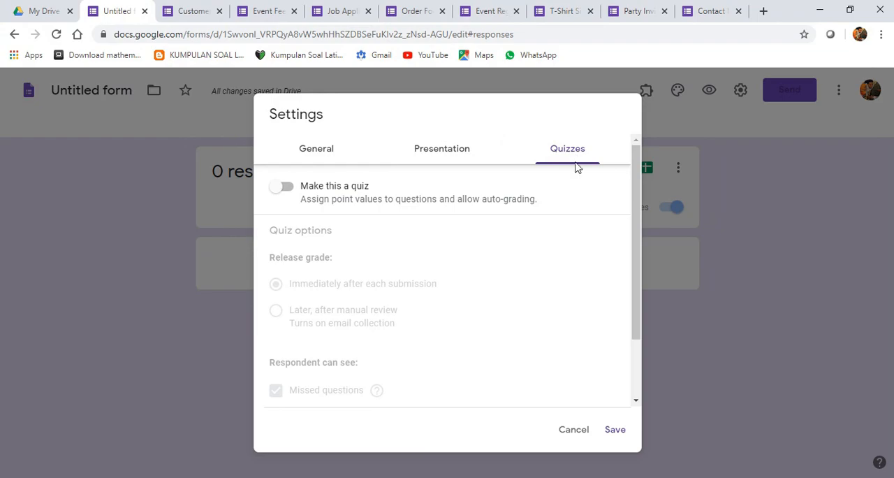
pyautogui.moveTo(635, 258); pyautogui.dragTo(638, 209)
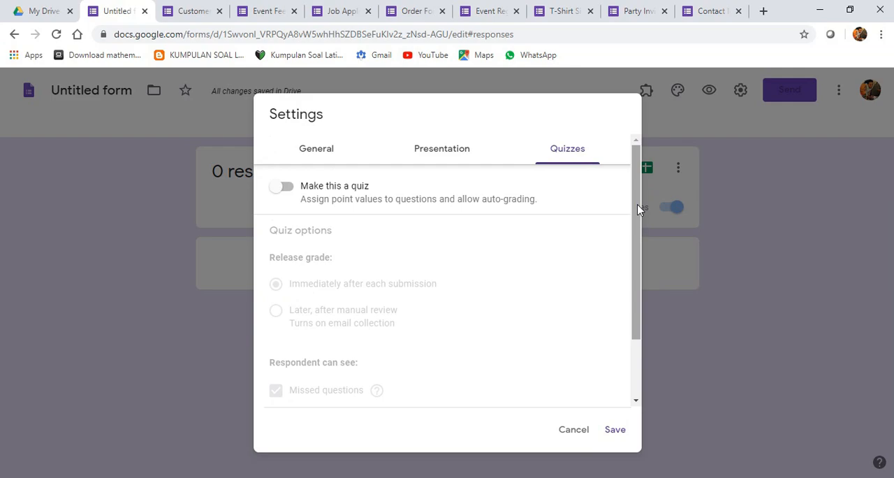
pyautogui.click(571, 430)
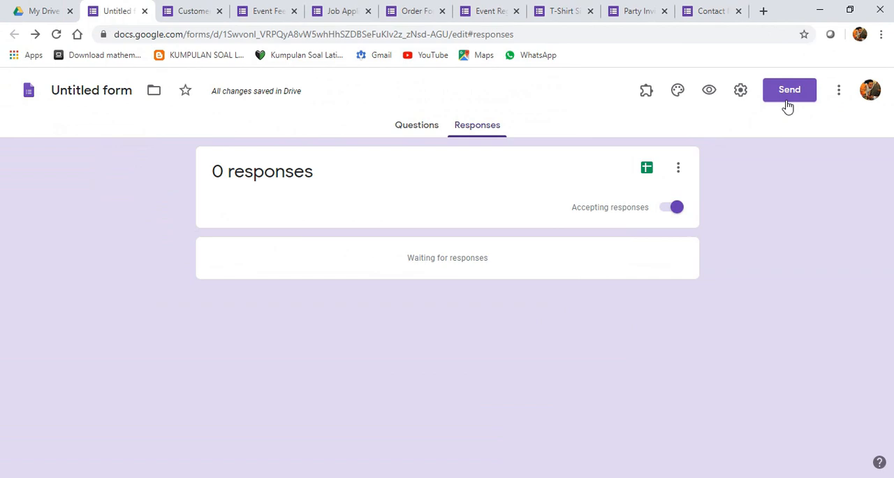
# - Try adding a collaborator to the form by picking a suggested e-mail address, and remove that invitee again
pyautogui.click(838, 91)
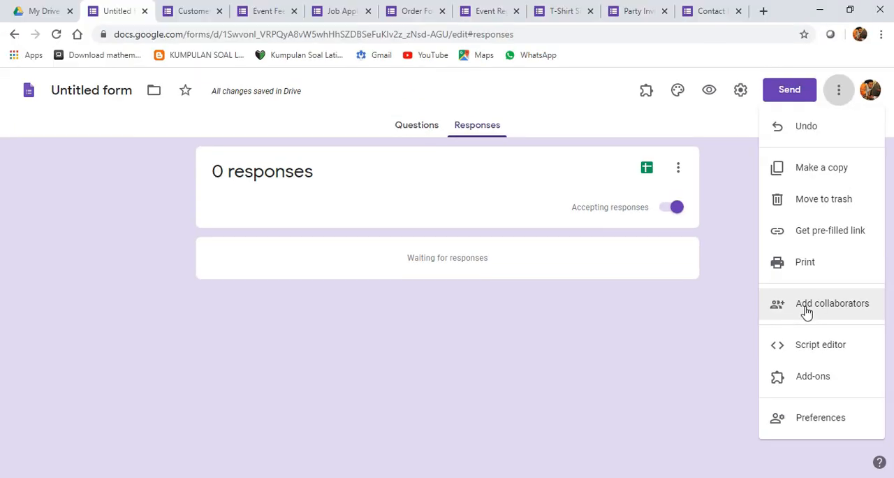
pyautogui.click(719, 296)
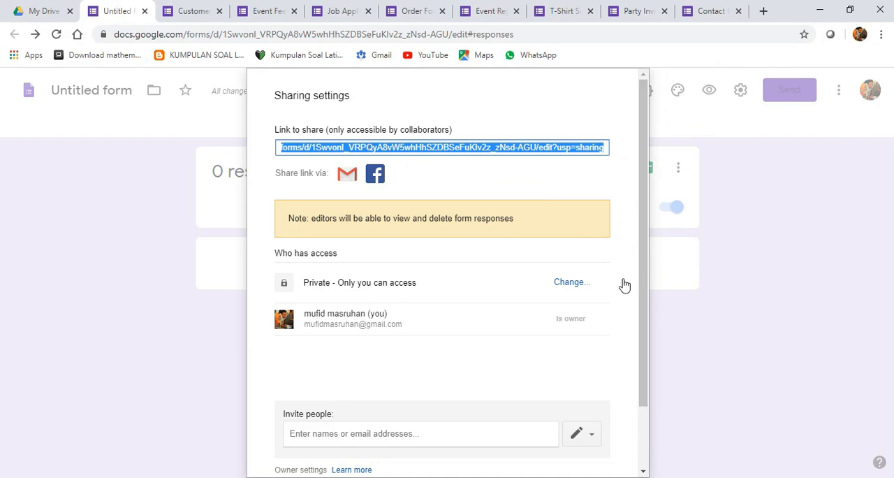
pyautogui.click(347, 438)
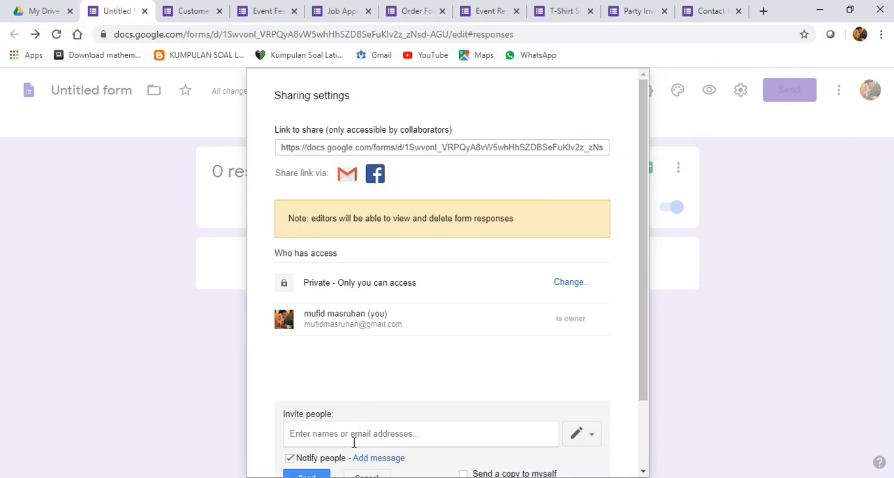
pyautogui.scroll(-2, 415, 454)
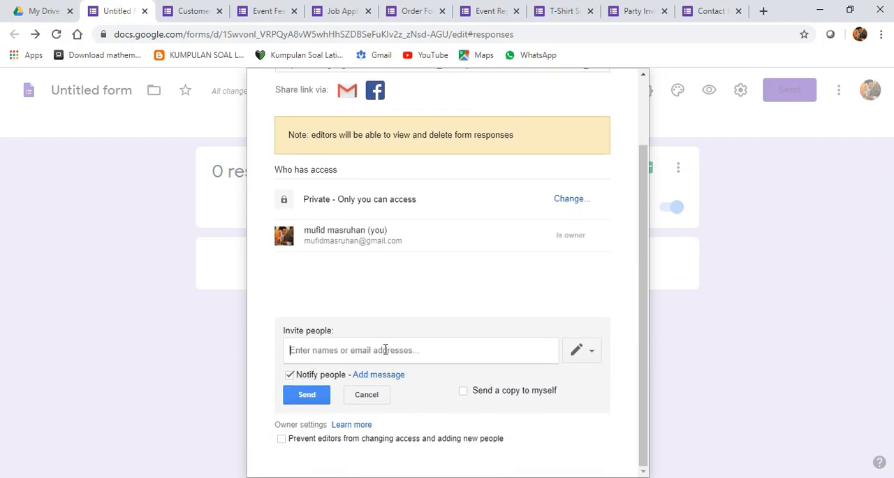
pyautogui.write('m')
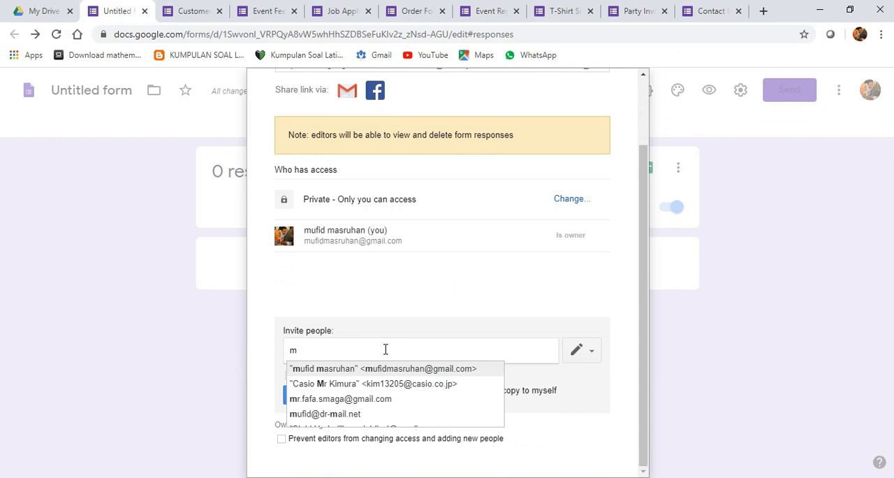
pyautogui.press('BackSpace')
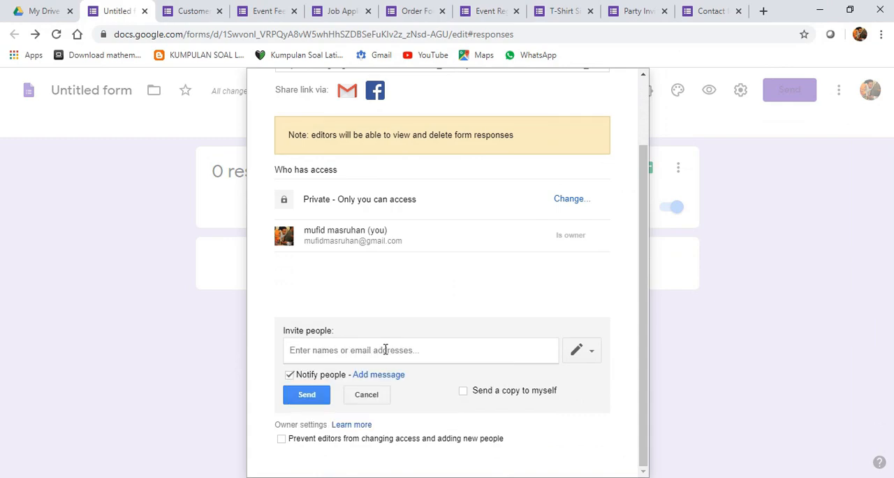
pyautogui.write('dhde')
pyautogui.press('BackSpace')
pyautogui.press('BackSpace')
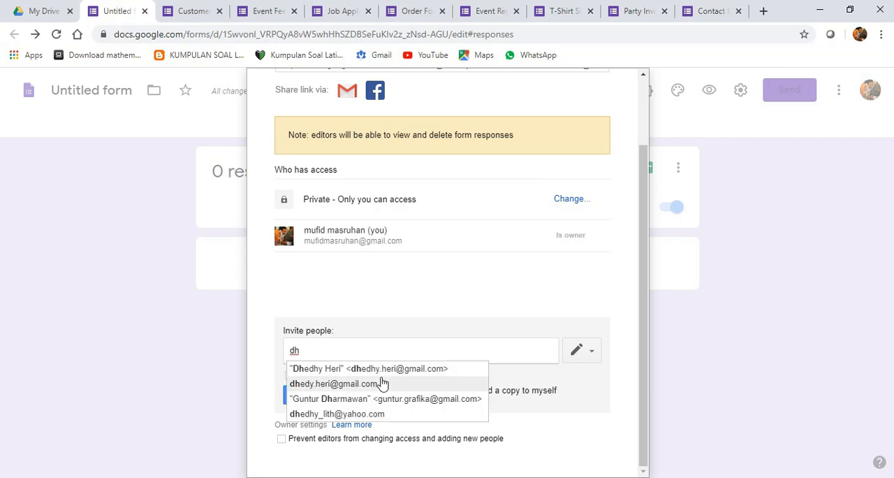
pyautogui.click(382, 383)
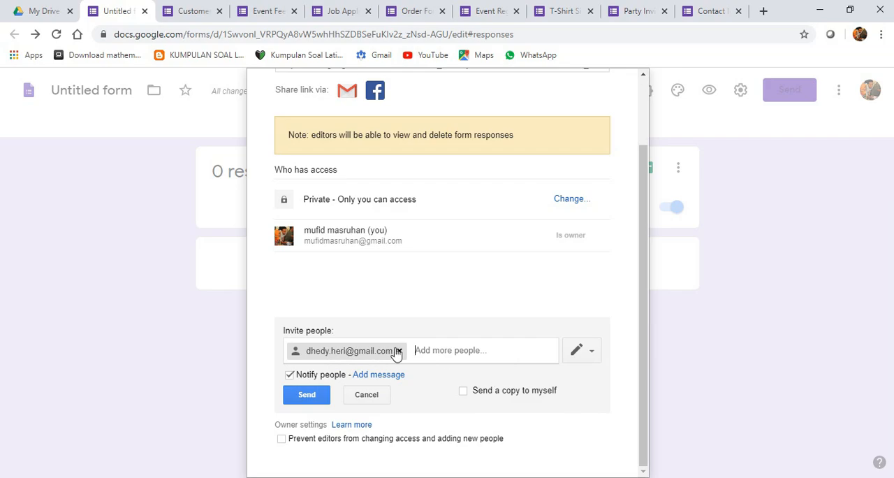
pyautogui.click(395, 349)
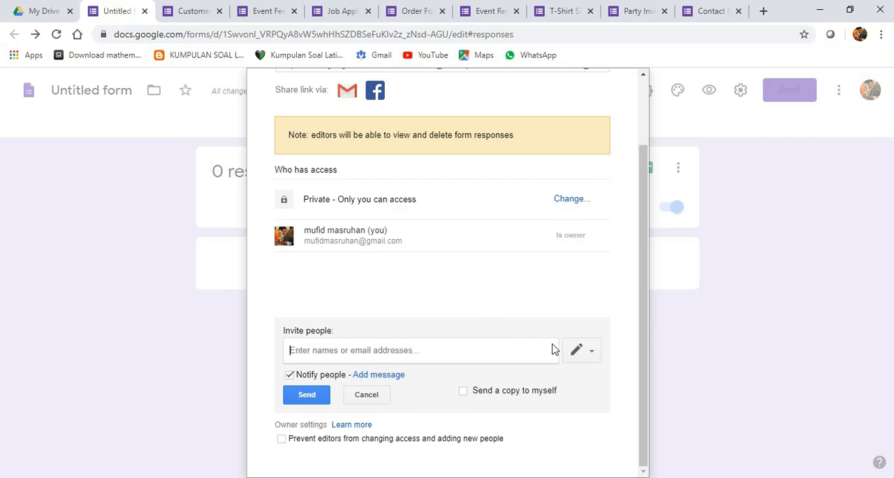
# - Check the permission options for invited collaborators and close the sharing settings without inviting anyone
pyautogui.click(594, 353)
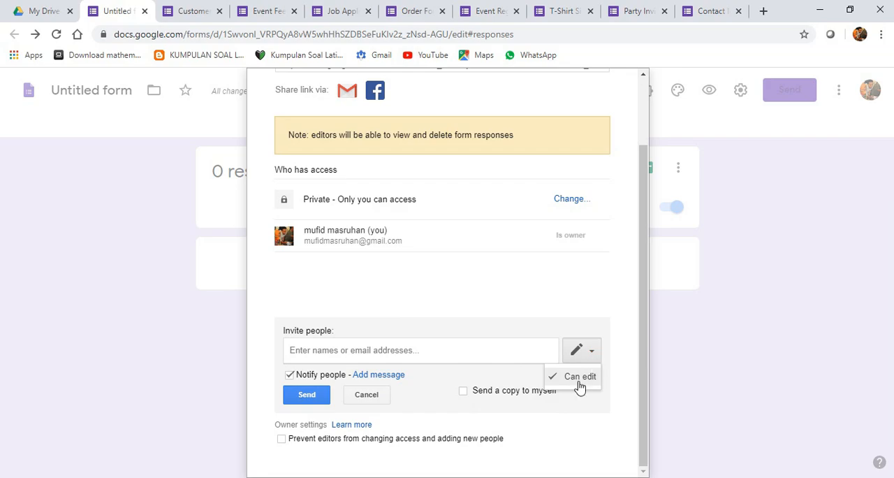
pyautogui.click(532, 311)
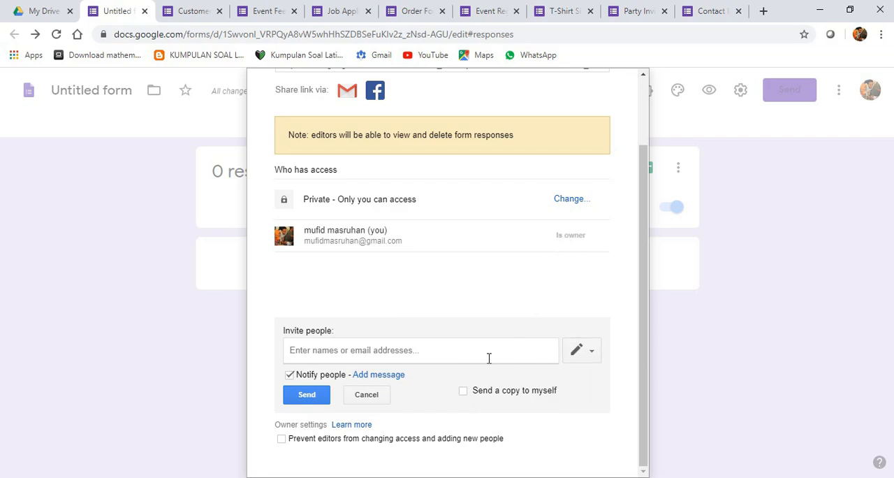
pyautogui.click(373, 401)
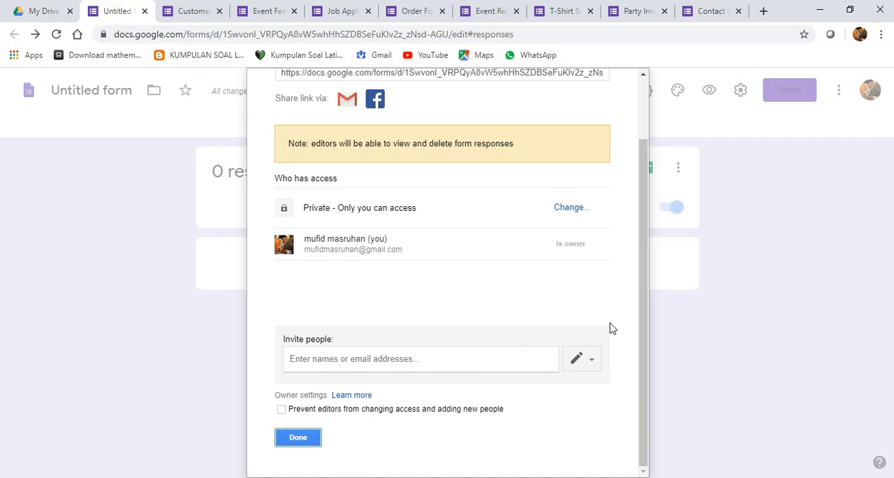
pyautogui.click(301, 442)
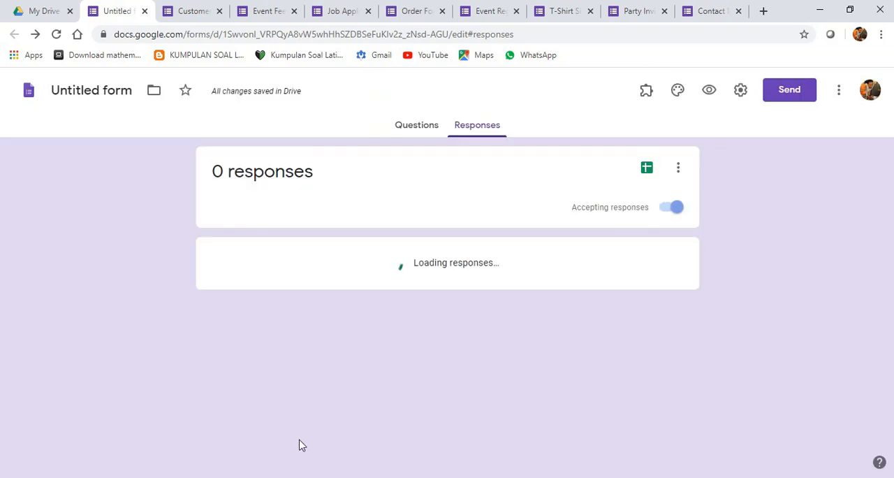
# - Browse the add-ons that work with Forms in the G Suite Marketplace and close it without installing any
pyautogui.click(840, 91)
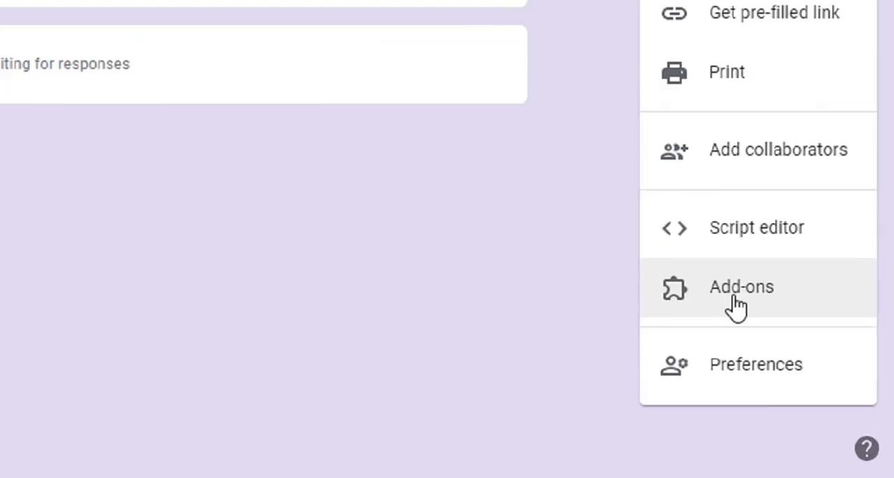
pyautogui.click(809, 385)
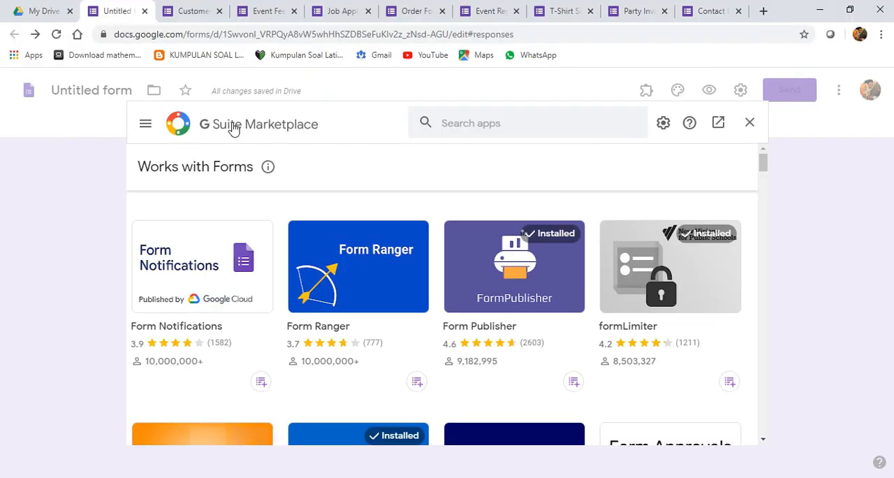
pyautogui.scroll(-3, 358, 240)
pyautogui.scroll(3, 355, 296)
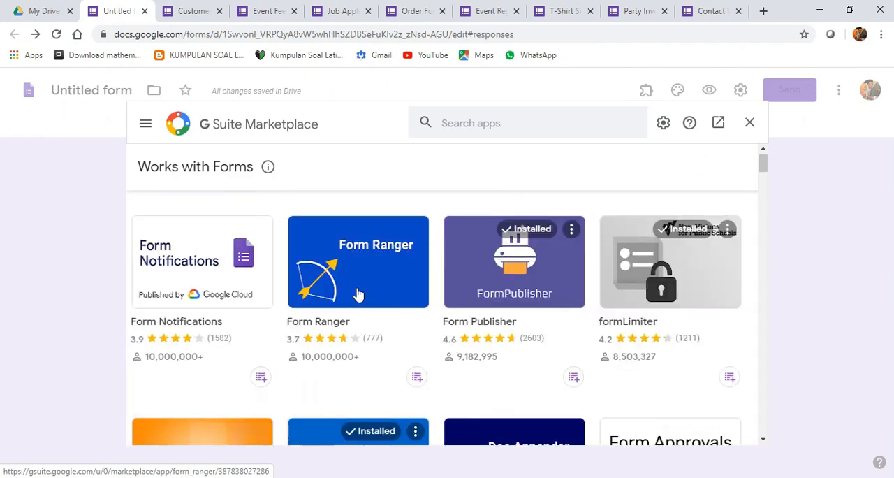
pyautogui.scroll(-2, 392, 287)
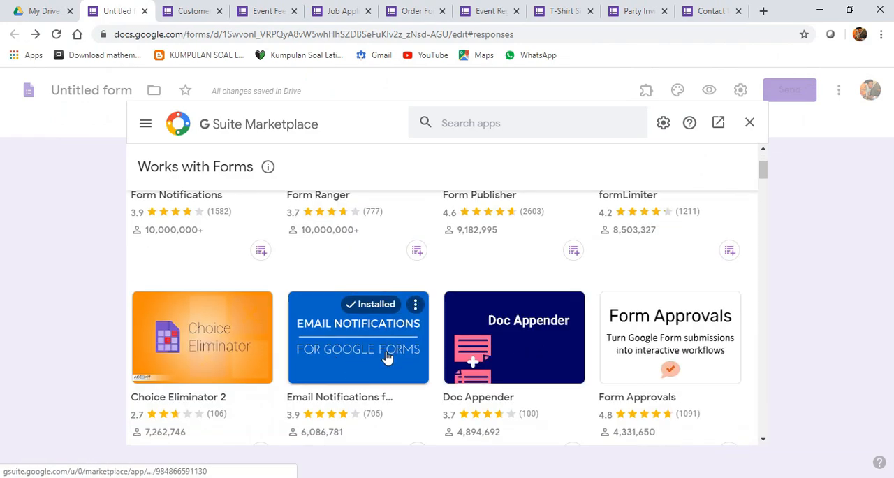
pyautogui.scroll(-1, 409, 361)
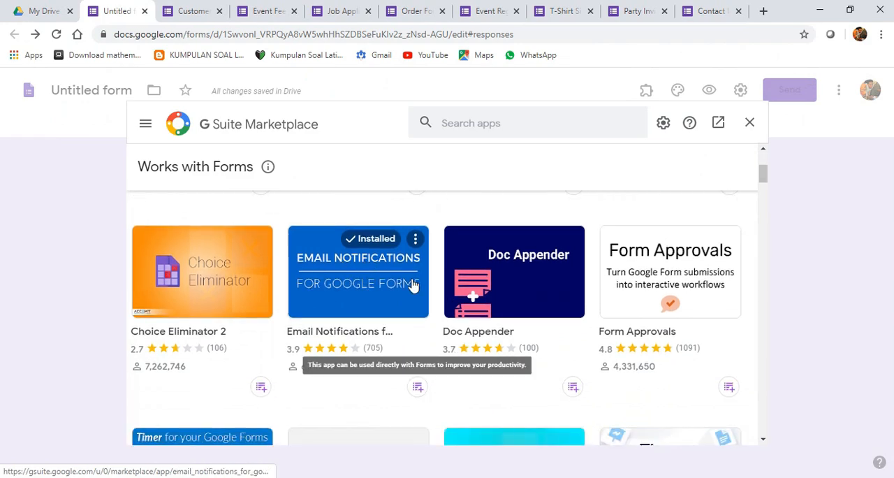
pyautogui.scroll(-1, 370, 294)
pyautogui.scroll(3, 393, 314)
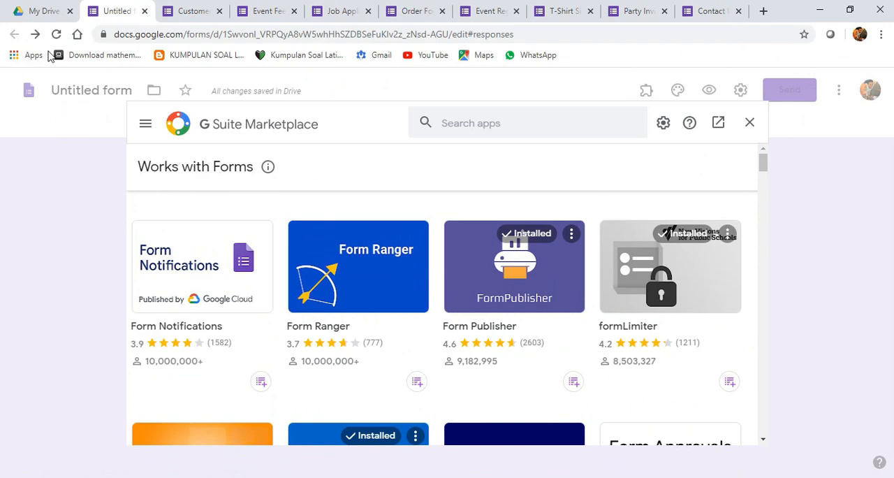
pyautogui.click(661, 129)
pyautogui.click(750, 129)
pyautogui.click(750, 129)
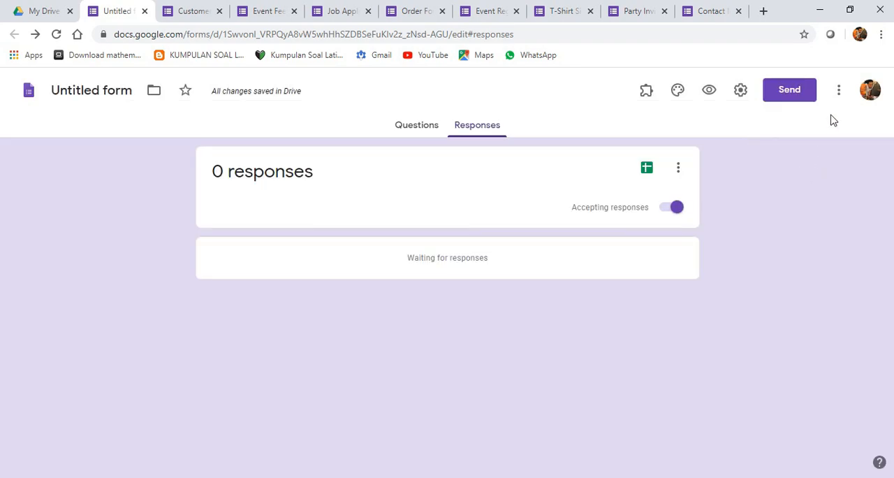
# - Try default settings with required questions and a default quiz point value of 2, and close the preferences without saving
pyautogui.click(838, 94)
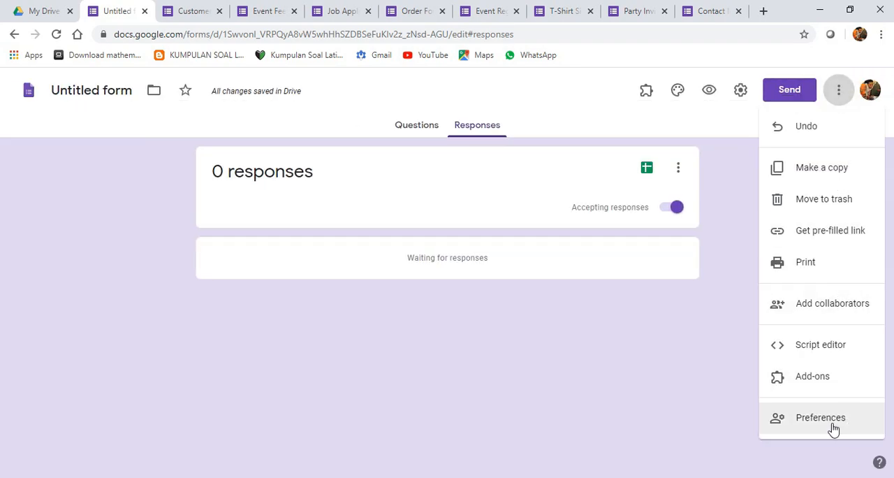
pyautogui.click(833, 426)
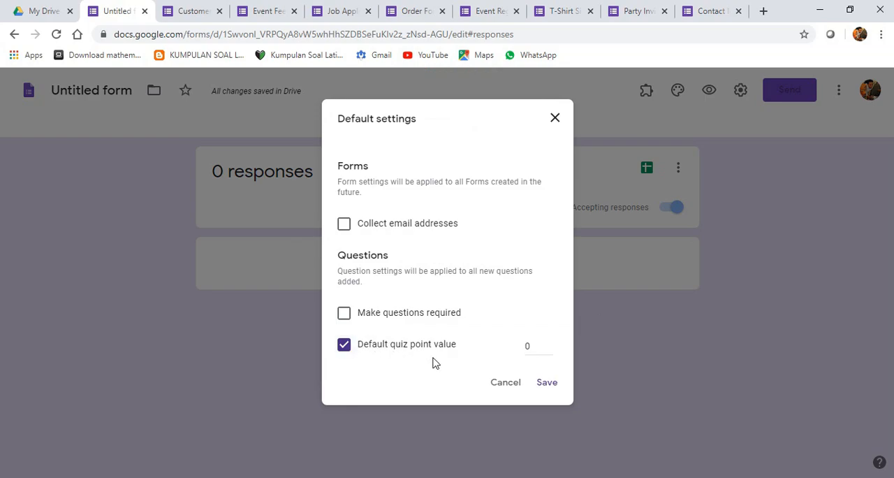
pyautogui.doubleClick(535, 346)
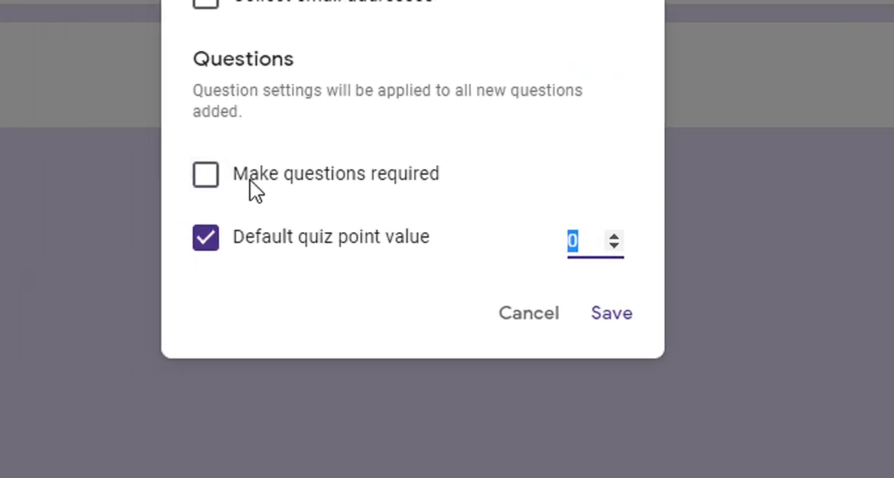
pyautogui.click(623, 238)
pyautogui.click(623, 238)
pyautogui.click(379, 275)
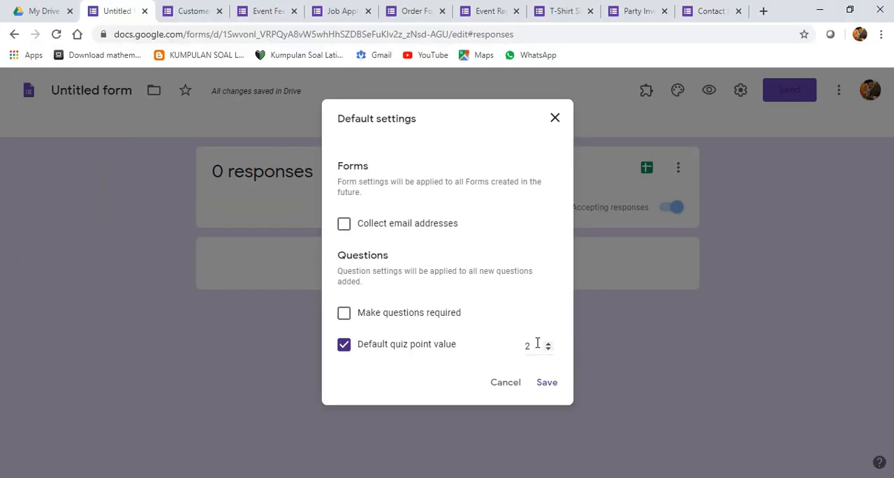
pyautogui.click(202, 177)
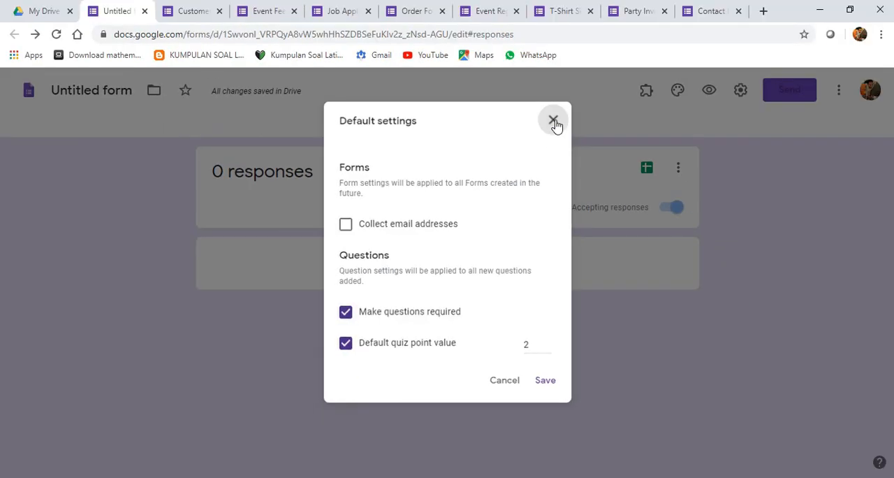
pyautogui.click(554, 118)
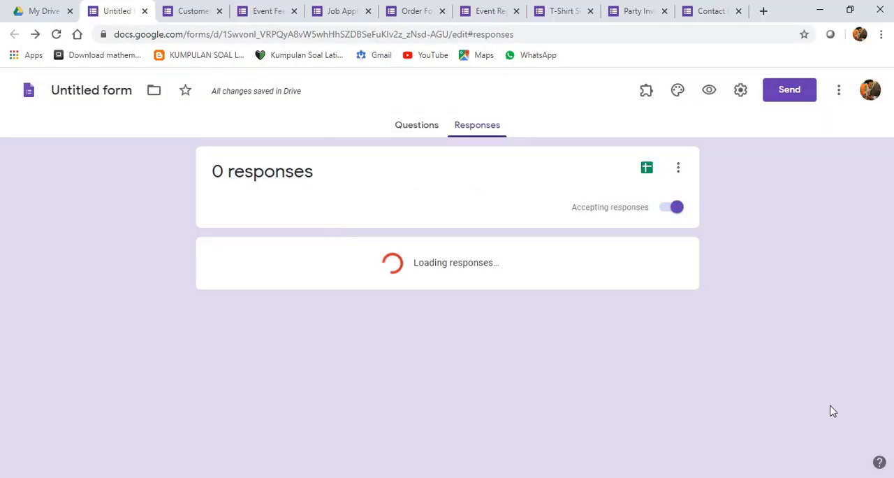
pyautogui.click(839, 93)
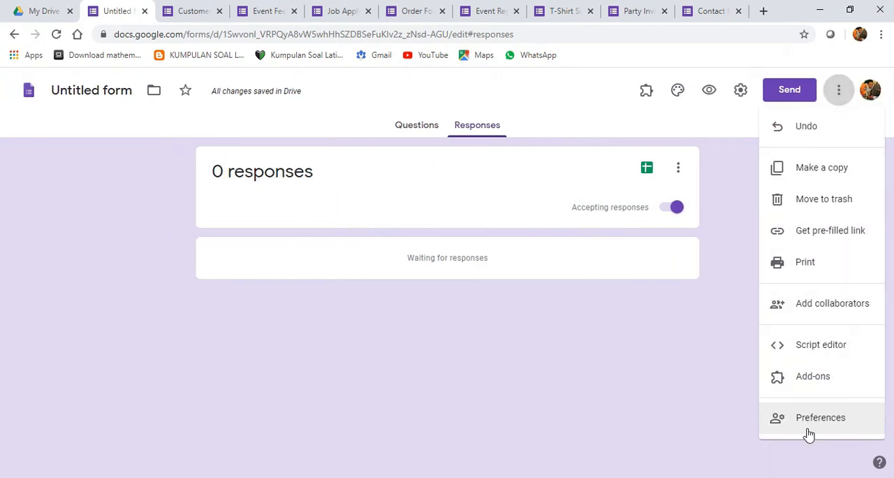
pyautogui.click(651, 419)
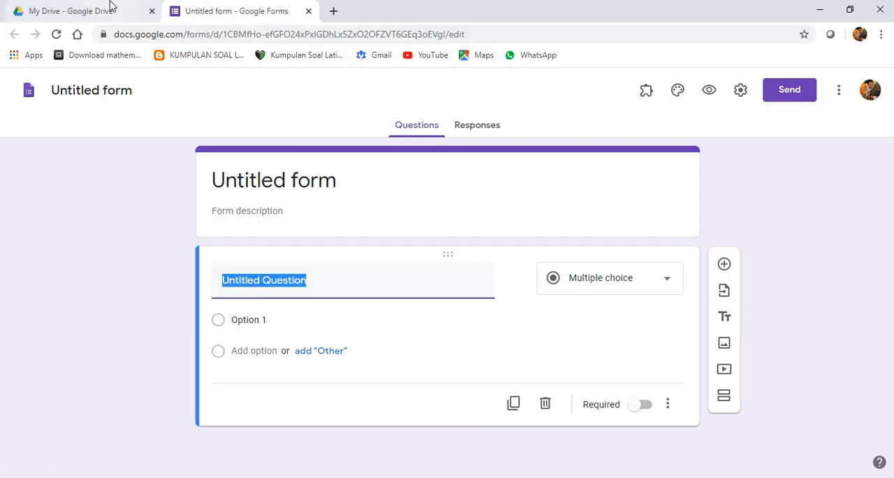
# - Start a new Google Form from a template in My Drive, opening the Forms template gallery
pyautogui.click(110, 8)
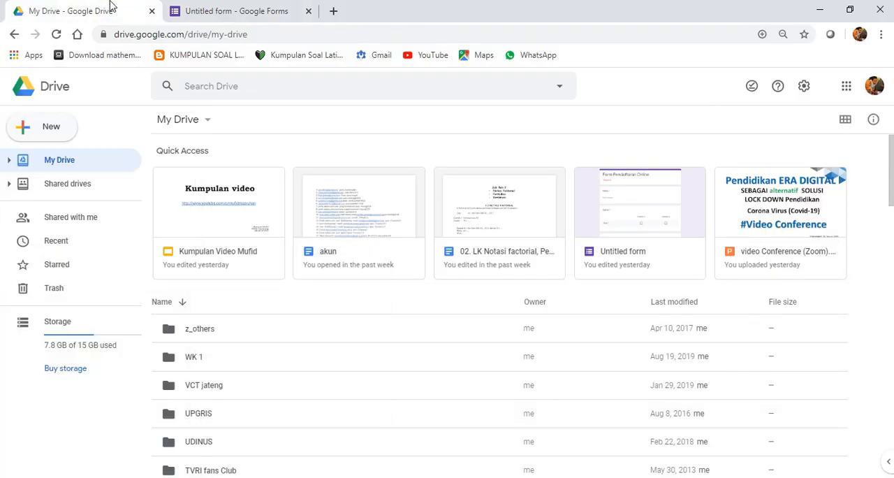
pyautogui.click(45, 131)
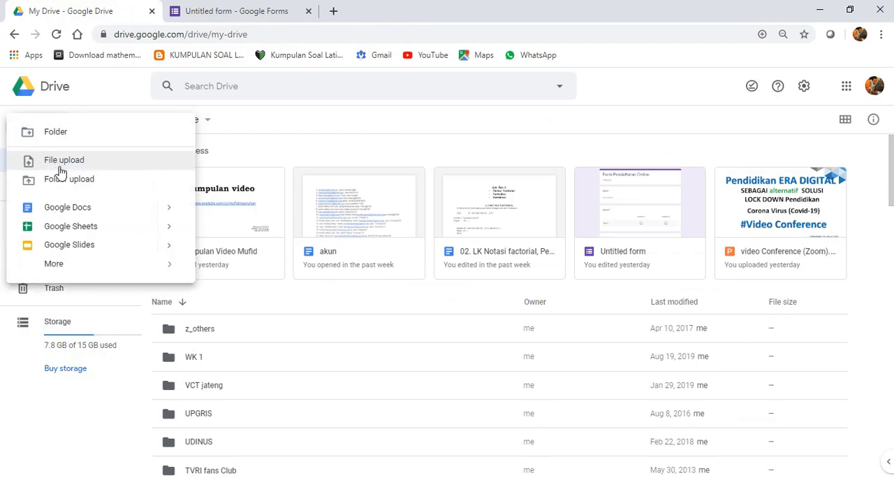
pyautogui.moveTo(88, 271)
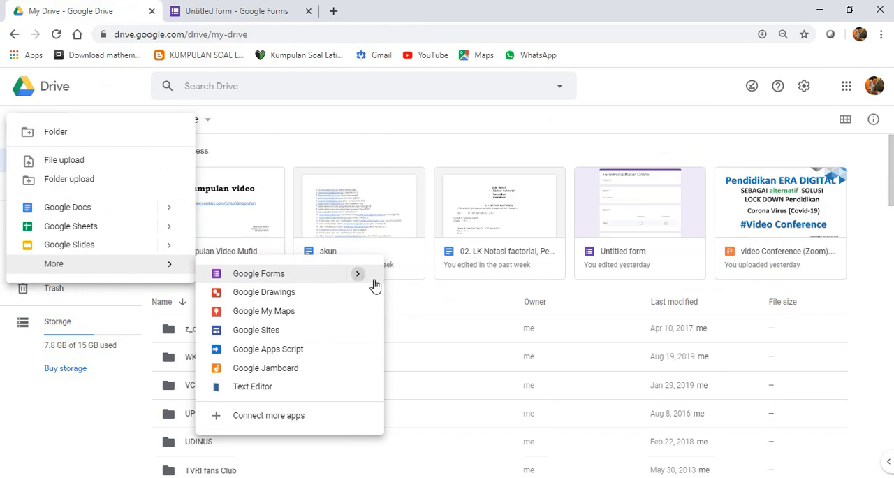
pyautogui.moveTo(361, 282)
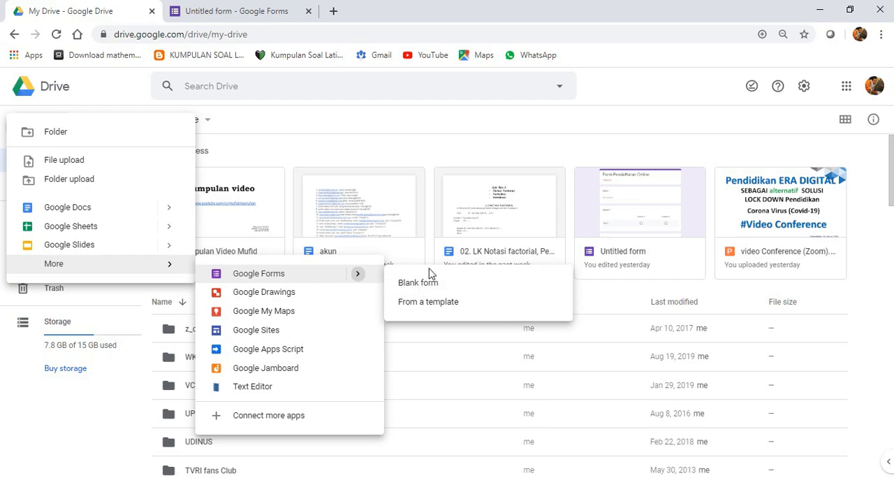
pyautogui.click(437, 305)
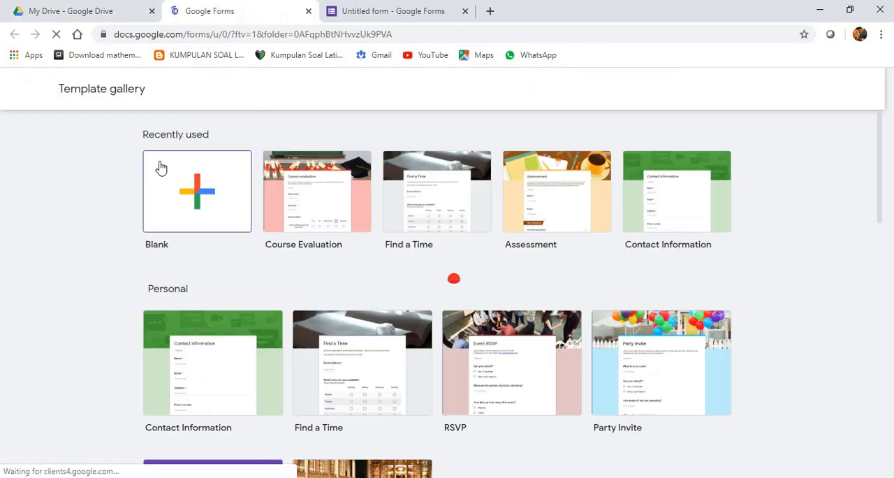
# - Look over the template gallery and close the blank untitled form that is still open
pyautogui.scroll(-2, 571, 320)
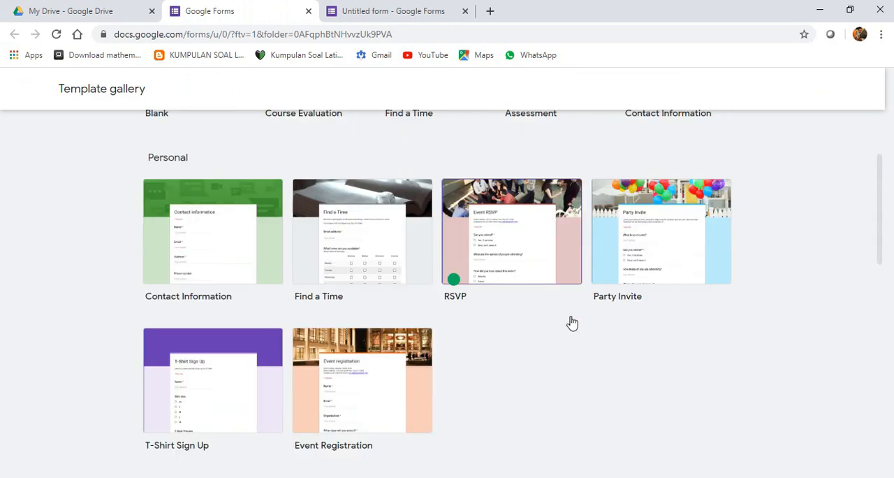
pyautogui.scroll(-1, 572, 323)
pyautogui.click(405, 6)
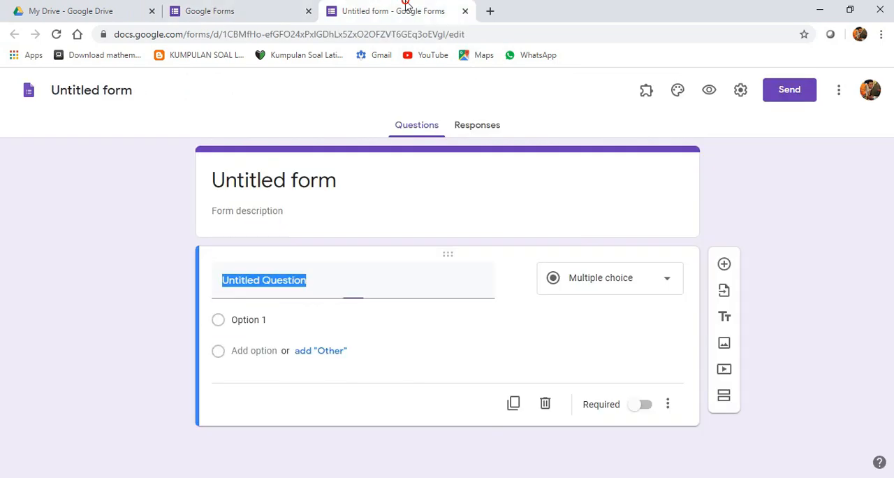
pyautogui.click(464, 12)
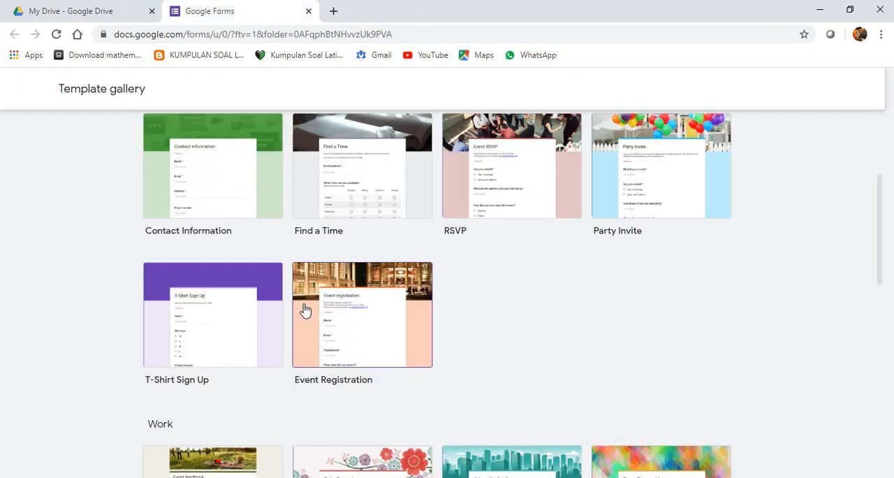
# - Try opening the Contact Information template's thumbnail on a separate page, and close that page again
pyautogui.scroll(1, 306, 310)
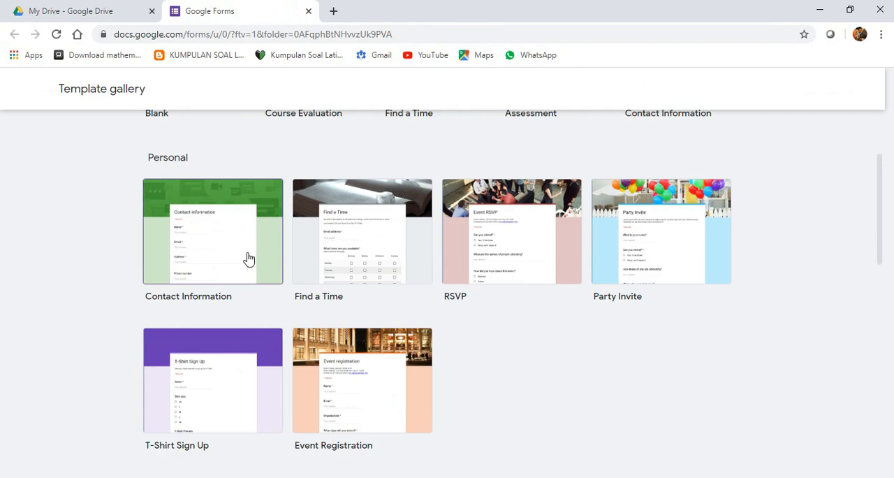
pyautogui.rightClick(208, 257)
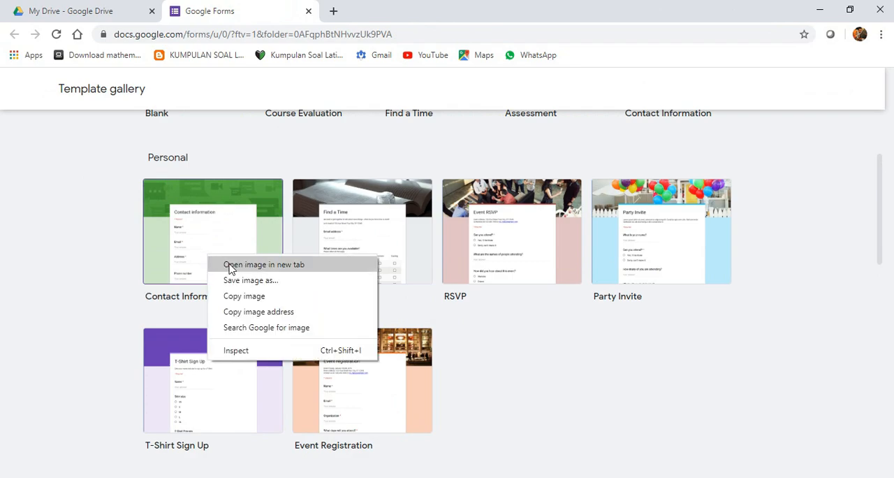
pyautogui.click(230, 266)
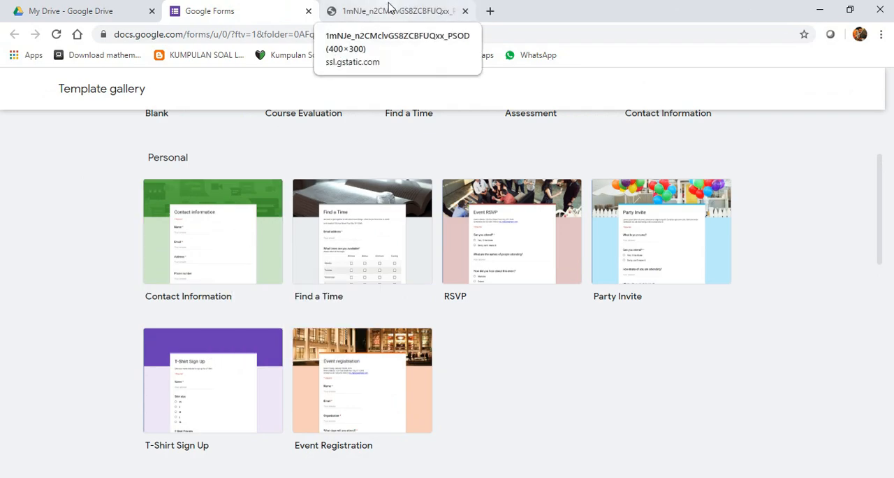
pyautogui.click(389, 11)
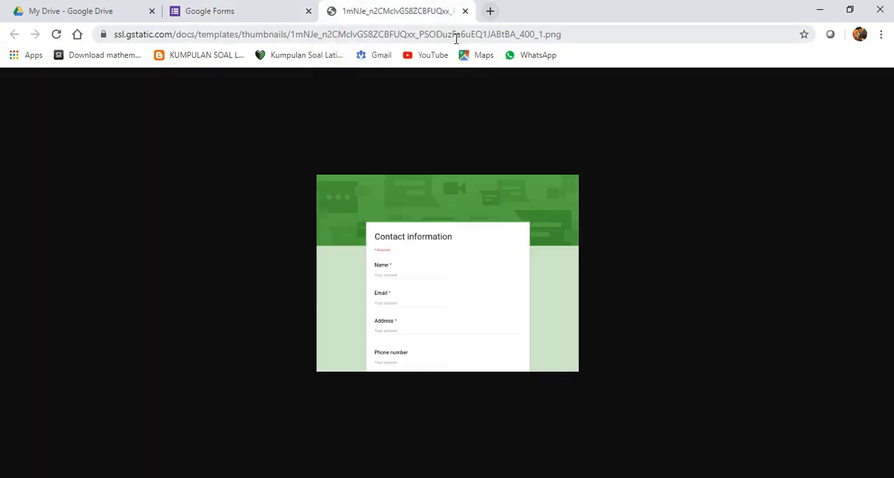
pyautogui.click(468, 16)
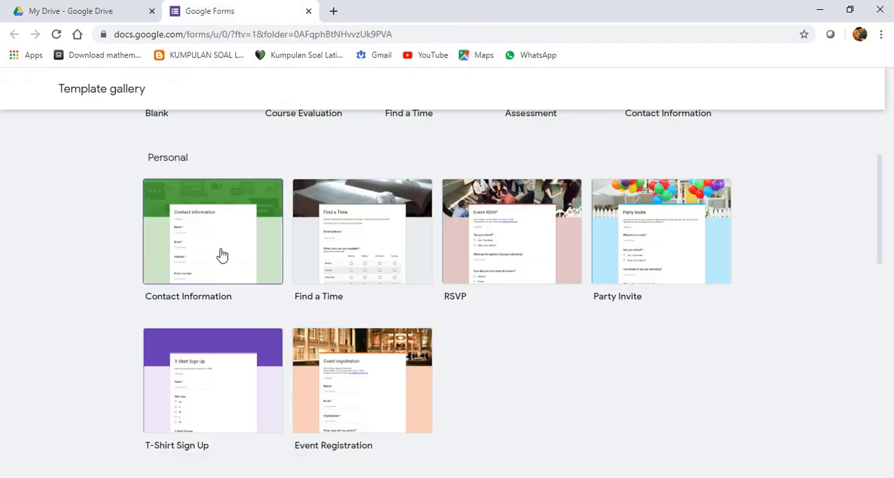
# - Create a form from the Contact Information template and look through its title and questions
pyautogui.click(223, 255)
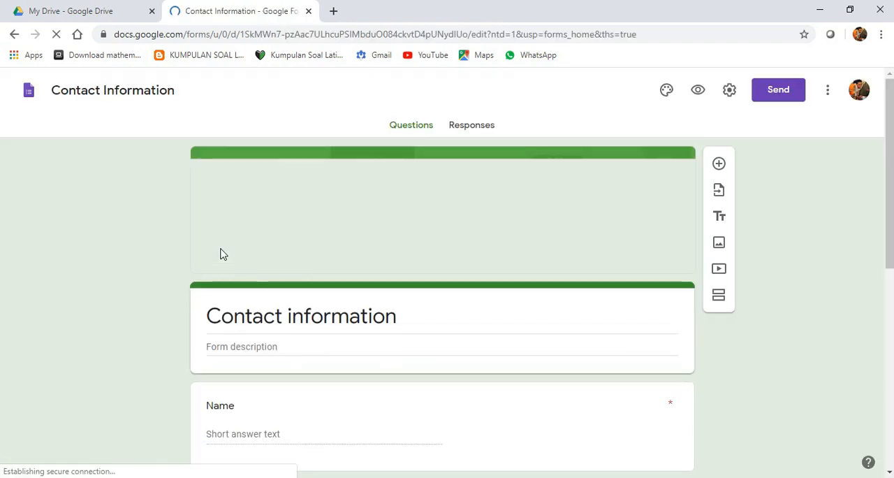
pyautogui.scroll(-1, 354, 361)
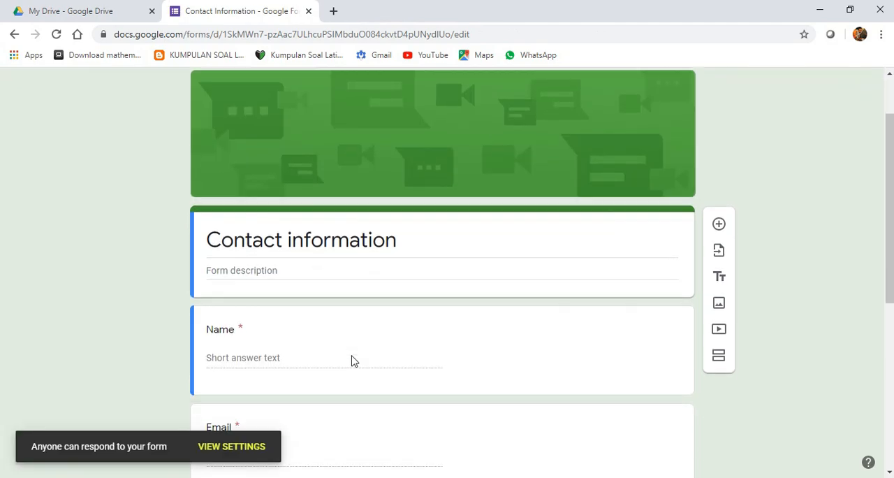
pyautogui.scroll(-5, 278, 251)
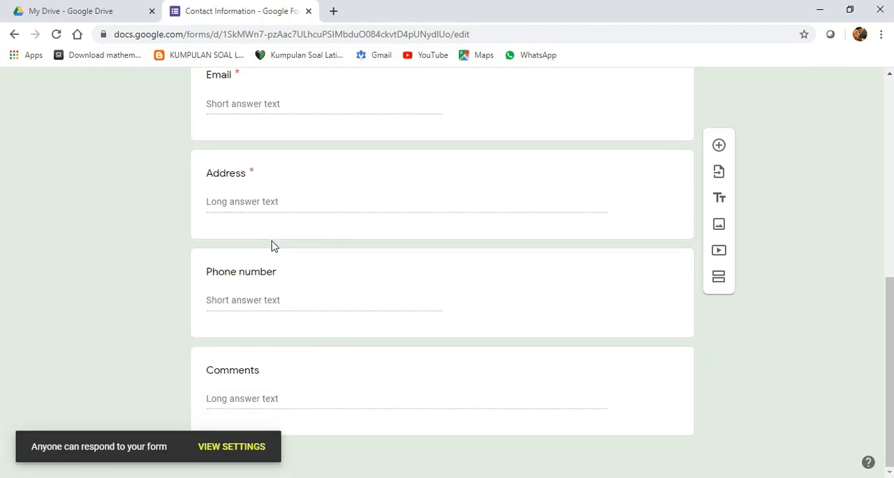
pyautogui.scroll(5, 394, 259)
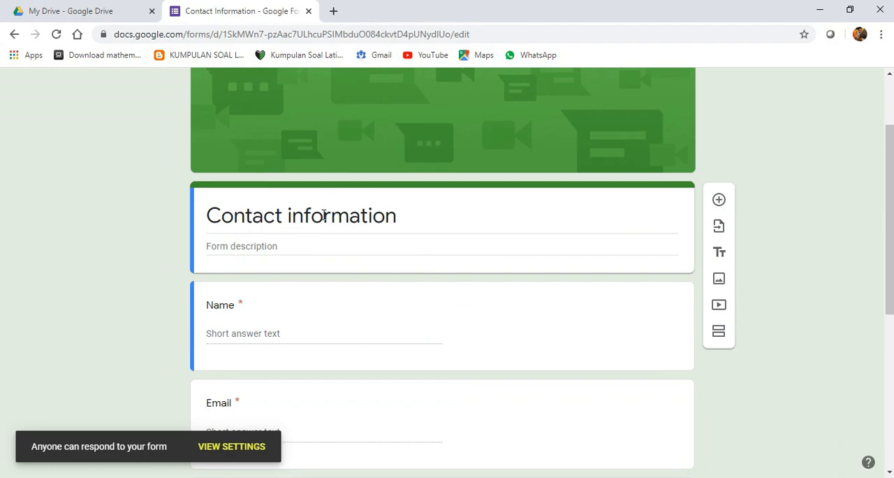
pyautogui.click(323, 215)
pyautogui.scroll(-3, 299, 249)
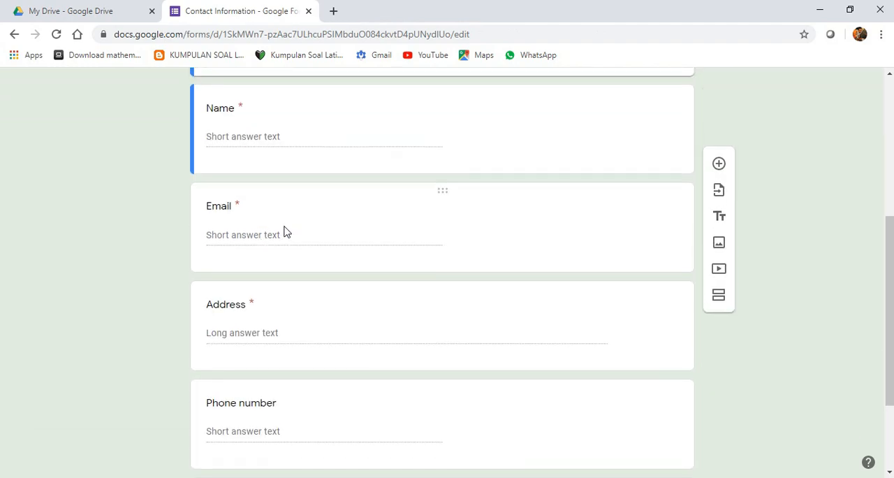
pyautogui.scroll(3, 285, 233)
pyautogui.scroll(-3, 266, 297)
pyautogui.scroll(-2, 248, 307)
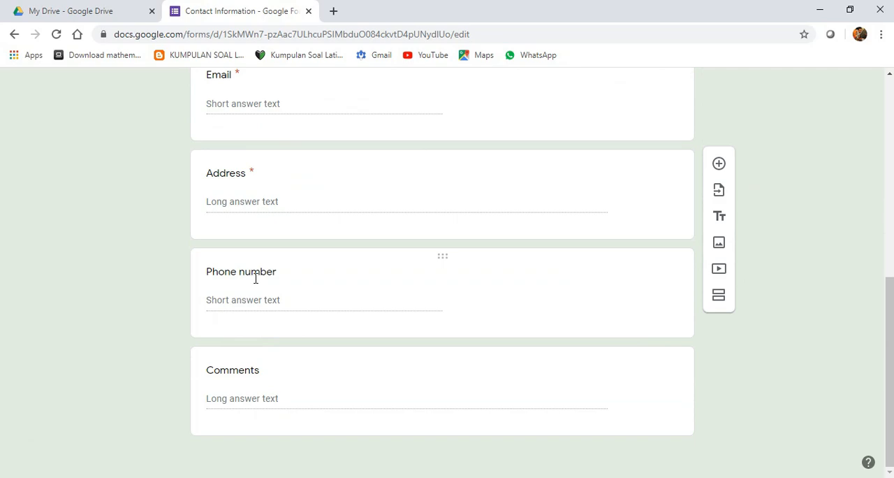
# - Check the Comments question of the Contact Information form and return to the form's title
pyautogui.click(244, 398)
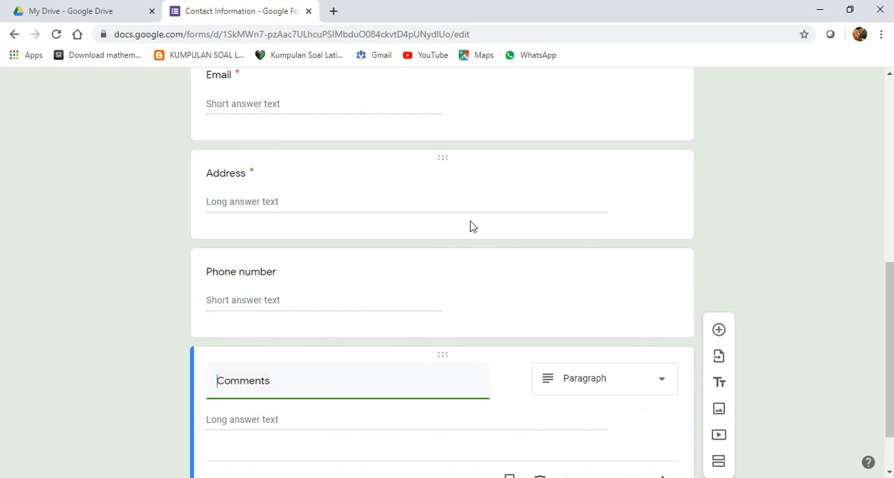
pyautogui.scroll(4, 471, 225)
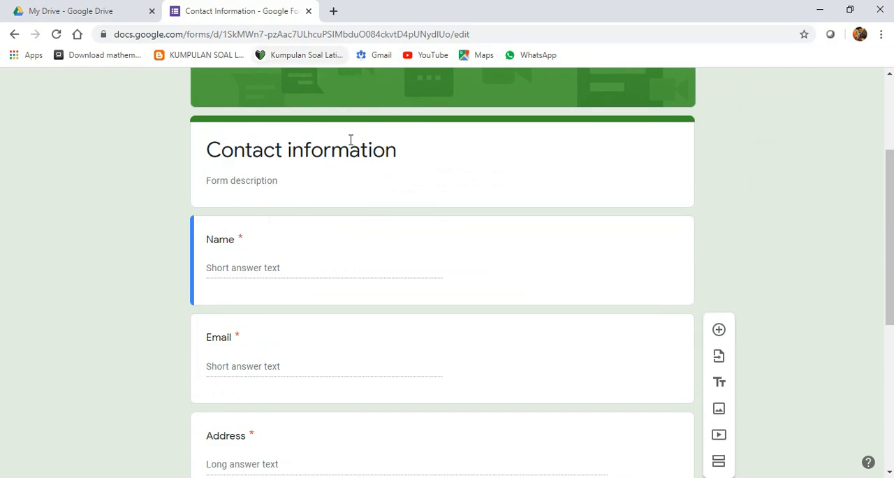
# - From My Drive, create another Google Form using the Find a Time template in the Personal section of the gallery
pyautogui.click(98, 8)
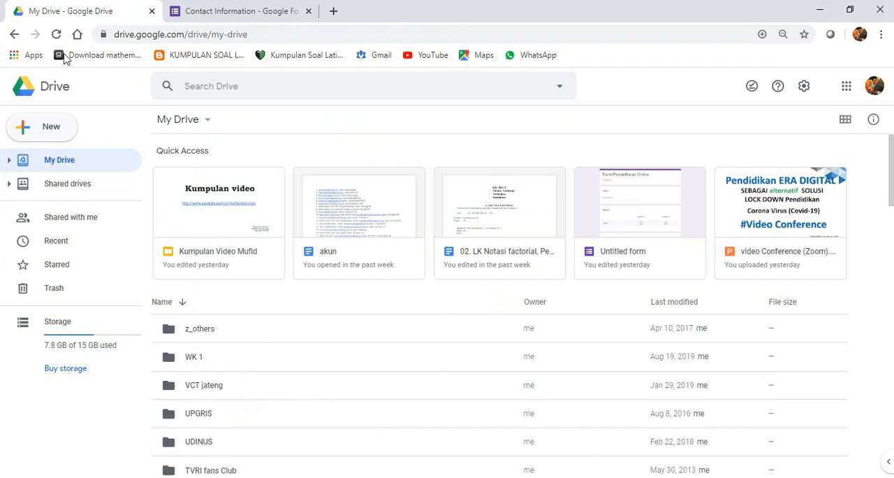
pyautogui.click(41, 131)
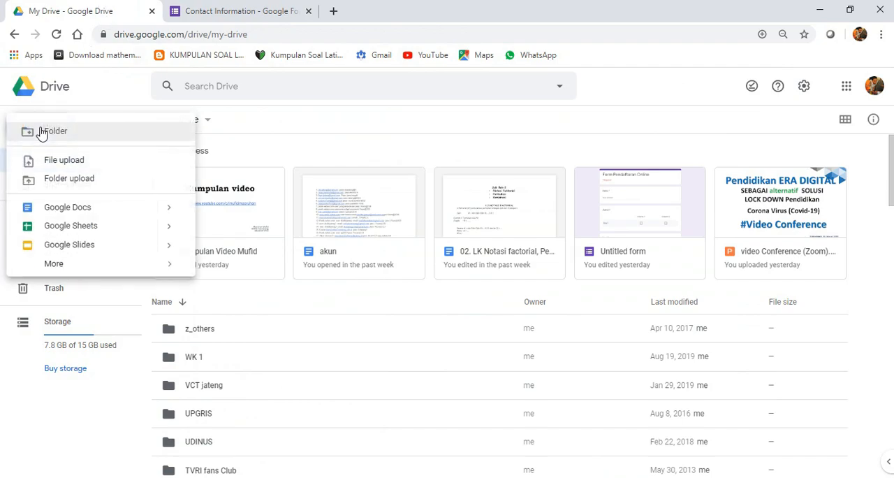
pyautogui.moveTo(114, 265)
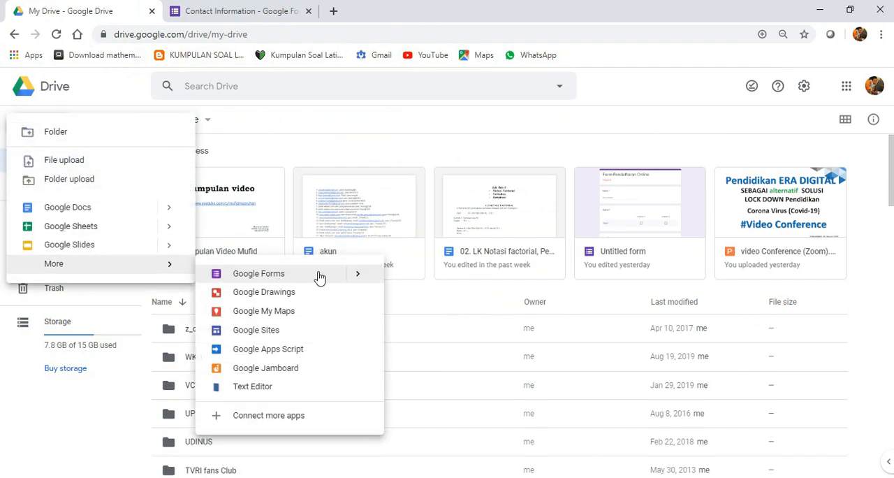
pyautogui.moveTo(363, 278)
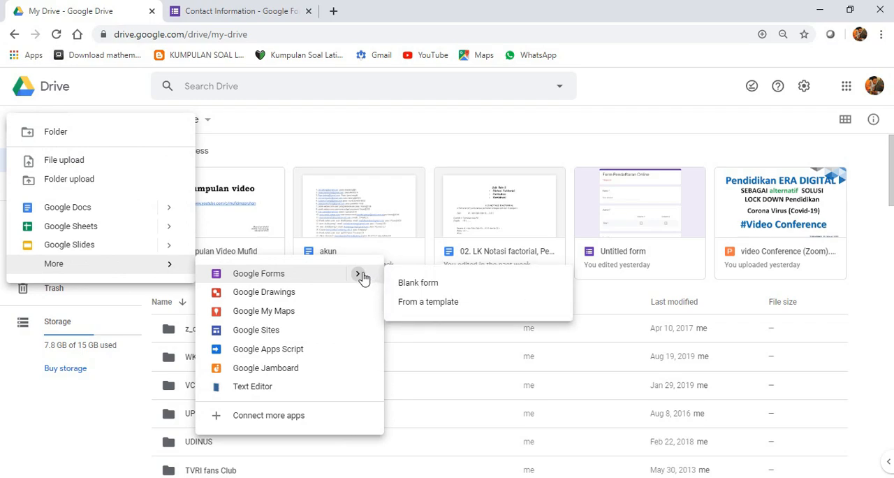
pyautogui.click(437, 309)
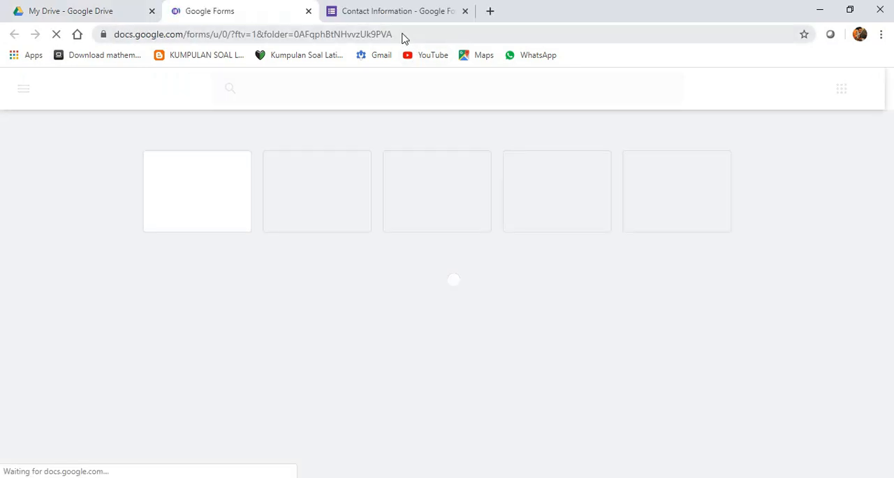
pyautogui.scroll(-2, 399, 216)
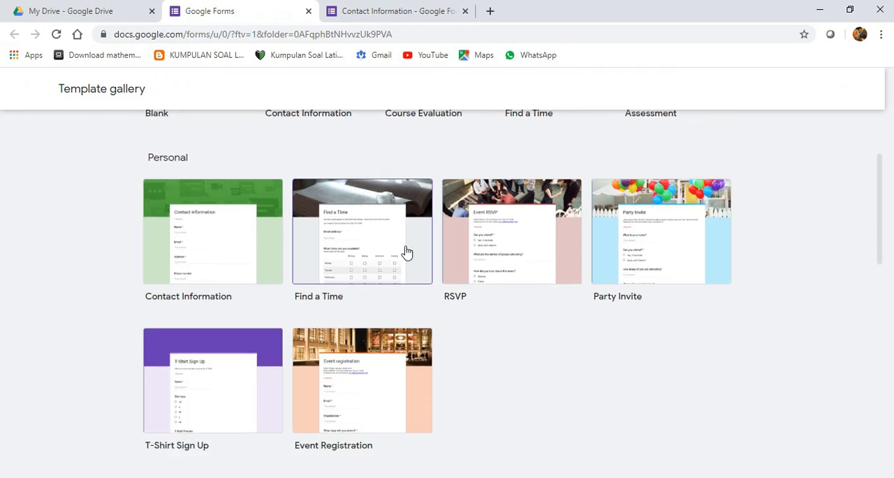
pyautogui.click(383, 266)
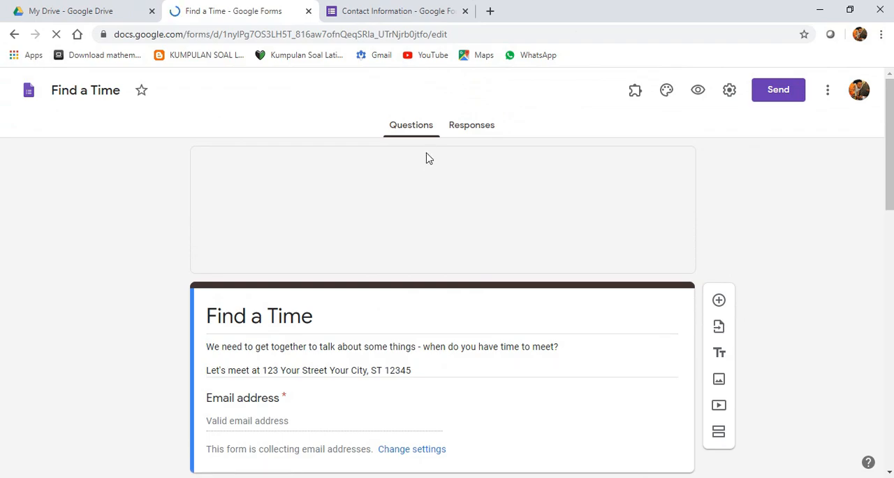
# - Look through the Find a Time form, including its email field, availability grid, discussion items and dietary restriction options
pyautogui.scroll(-2, 447, 193)
pyautogui.scroll(-1, 442, 226)
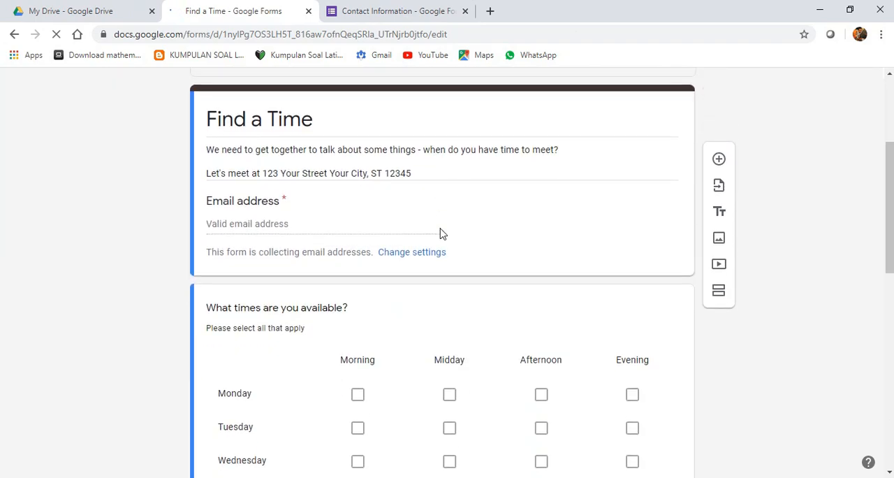
pyautogui.scroll(-1, 441, 233)
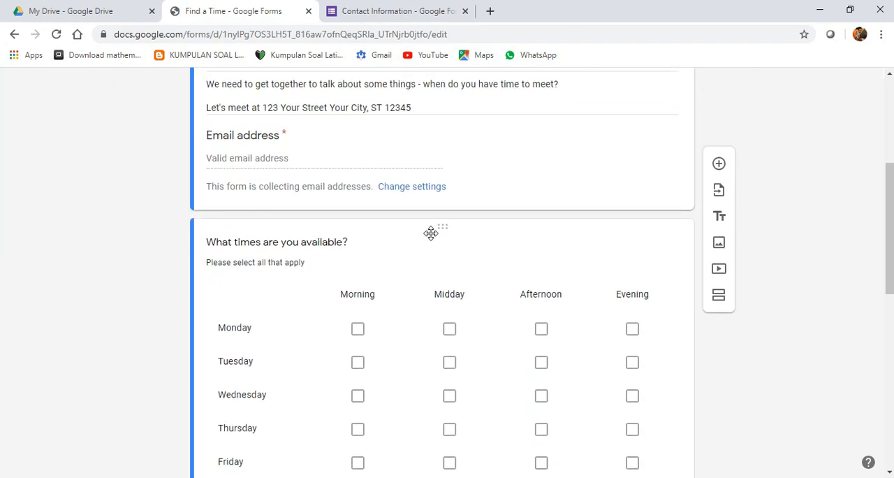
pyautogui.scroll(1, 408, 233)
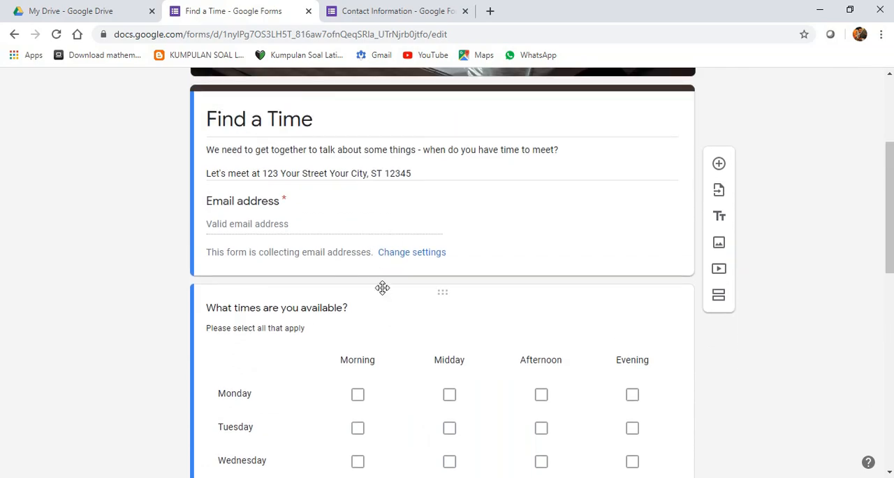
pyautogui.scroll(-1, 381, 285)
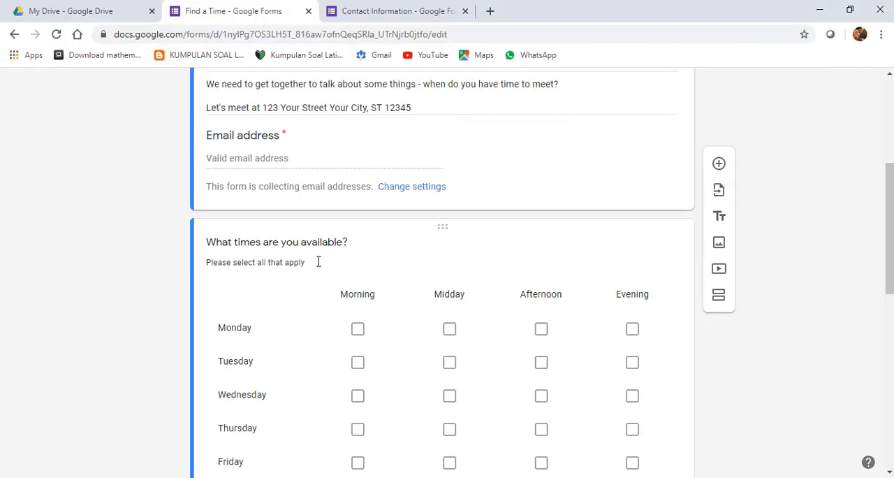
pyautogui.scroll(-1, 362, 257)
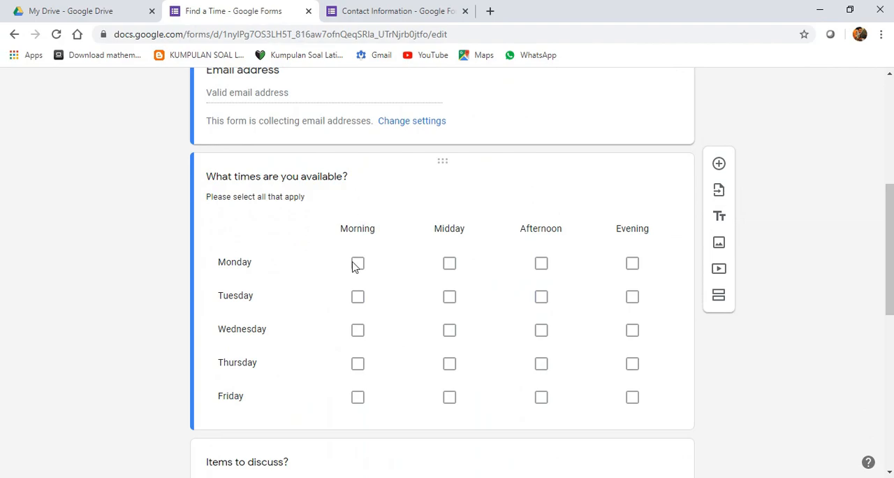
pyautogui.scroll(-2, 387, 280)
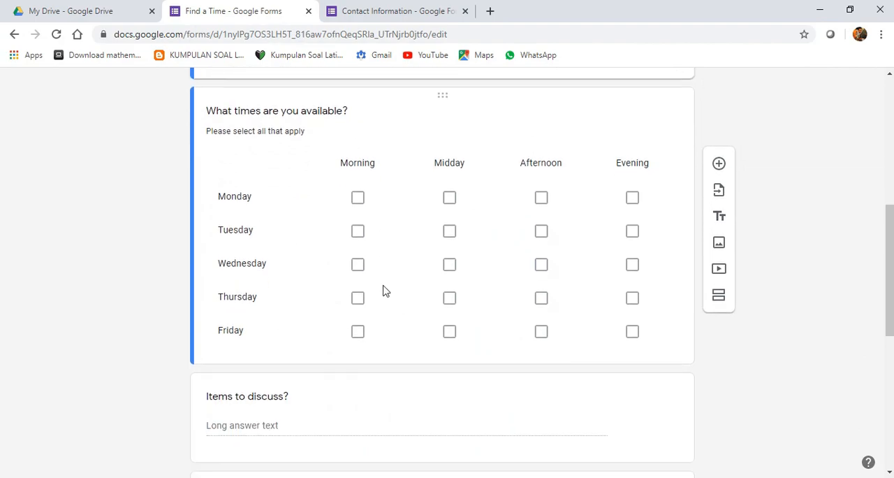
pyautogui.scroll(1, 373, 234)
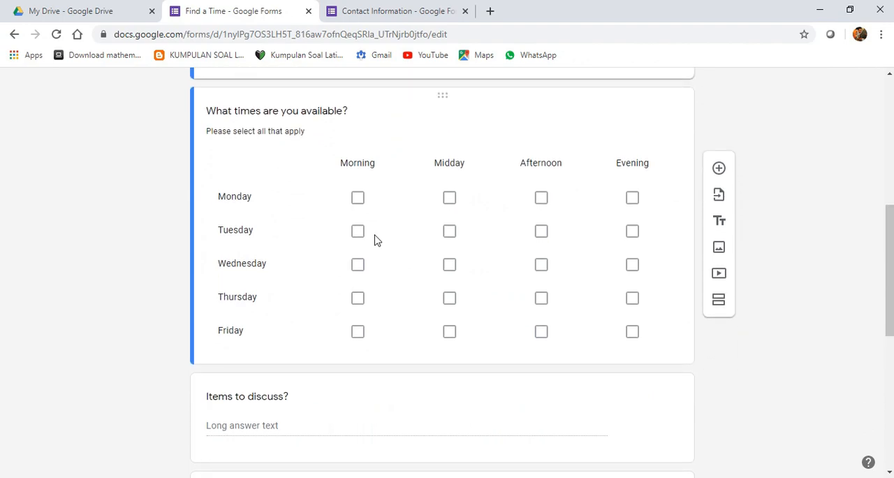
pyautogui.scroll(-2, 369, 252)
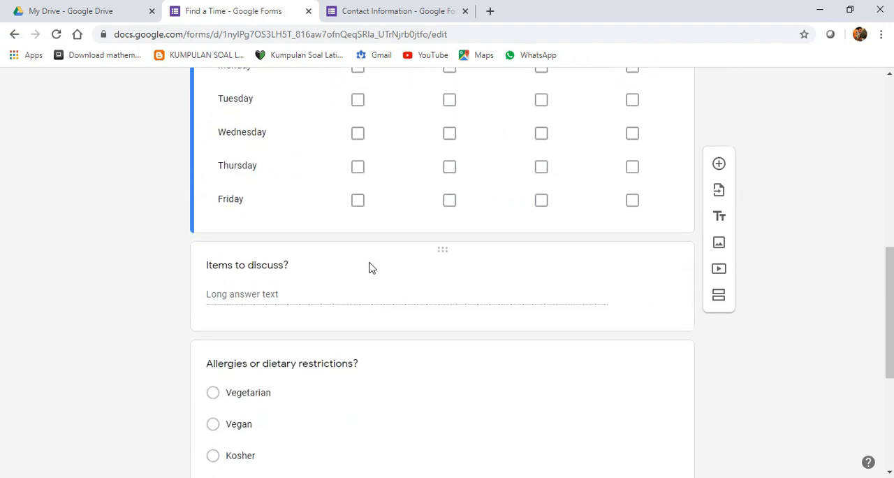
pyautogui.scroll(-1, 370, 267)
pyautogui.scroll(2, 370, 262)
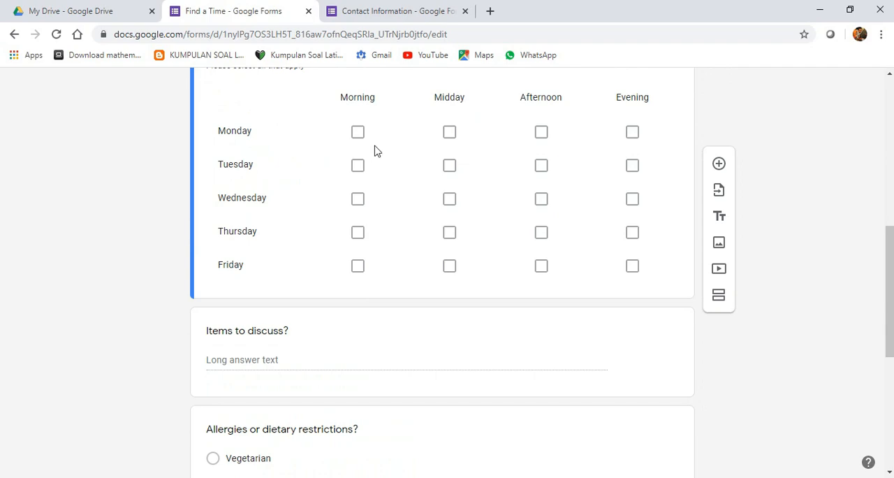
pyautogui.scroll(-4, 371, 242)
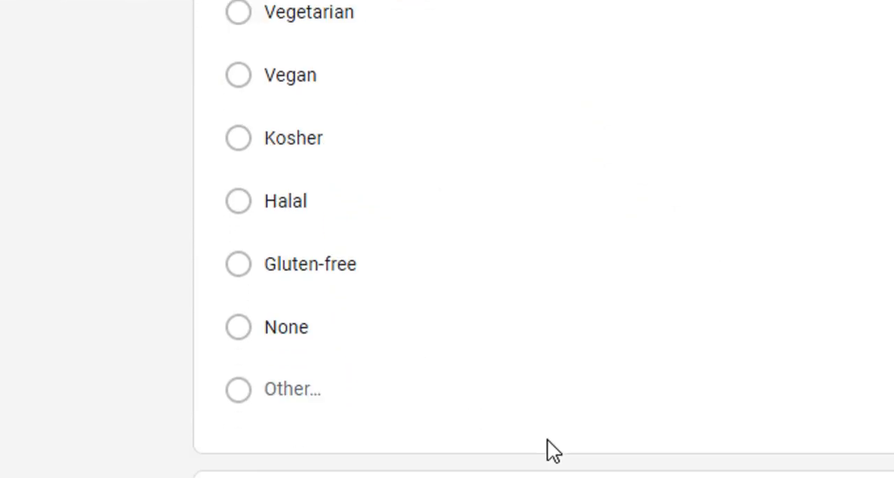
pyautogui.scroll(-1, 371, 377)
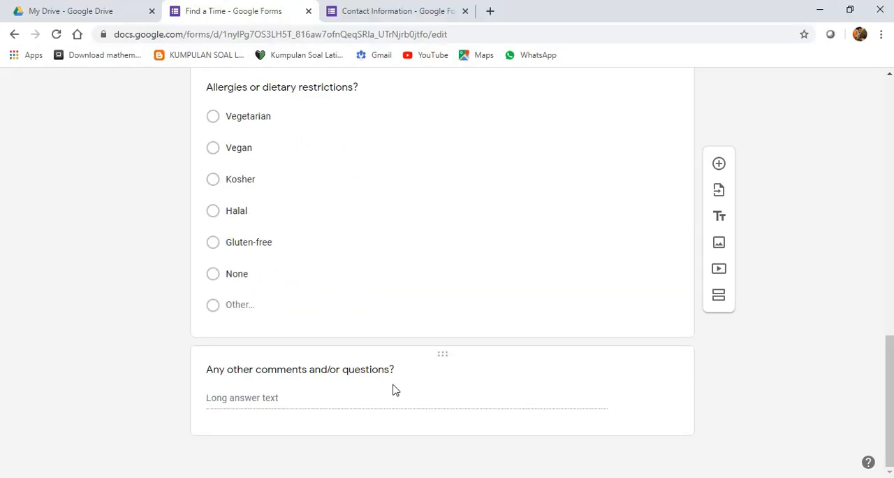
pyautogui.scroll(8, 461, 371)
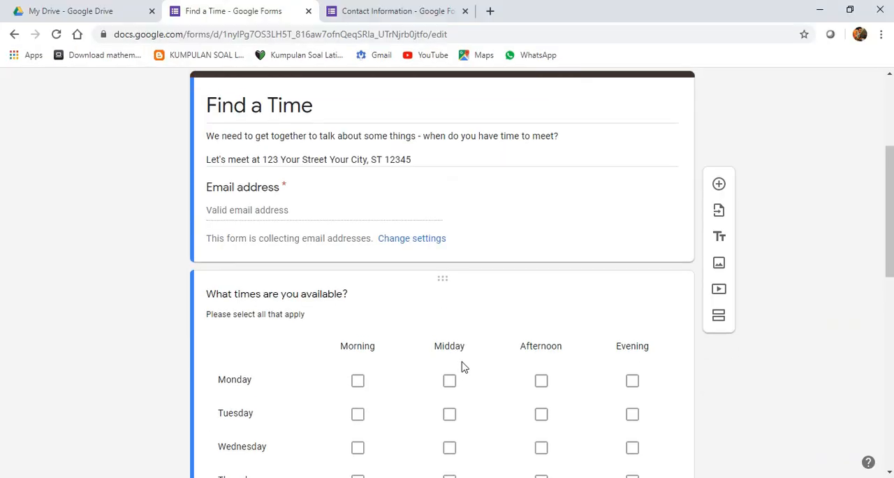
pyautogui.scroll(3, 447, 235)
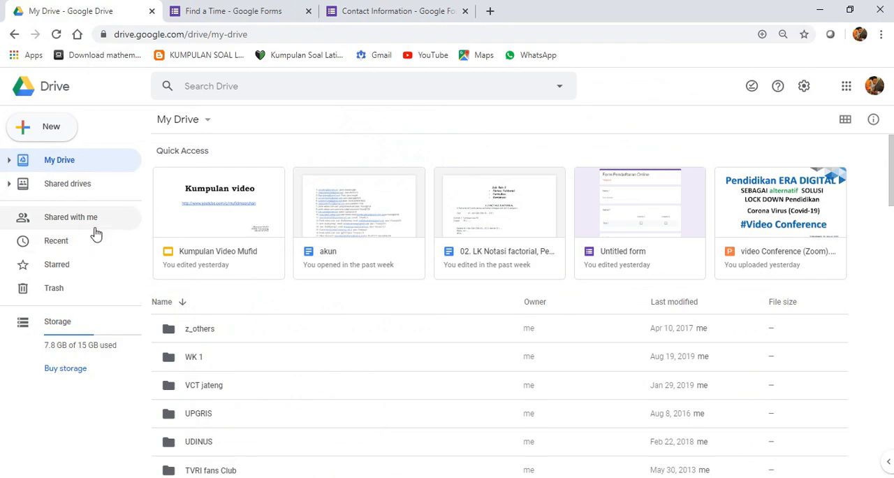
# - From My Drive, create another Google Form using the RSVP template in the Personal section of the gallery
pyautogui.click(51, 133)
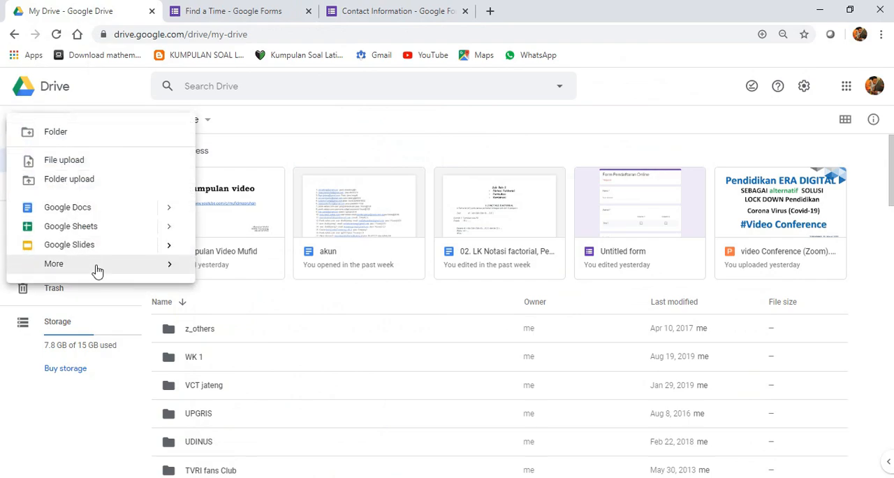
pyautogui.moveTo(98, 269)
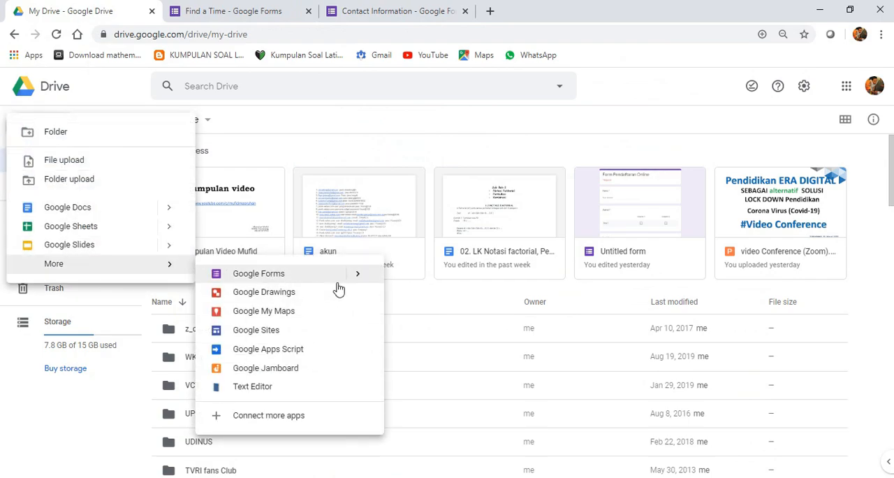
pyautogui.moveTo(363, 279)
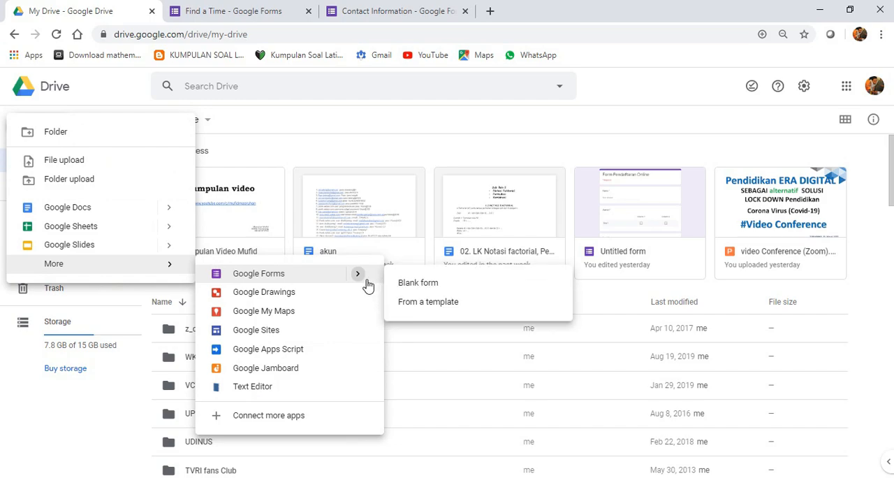
pyautogui.click(437, 306)
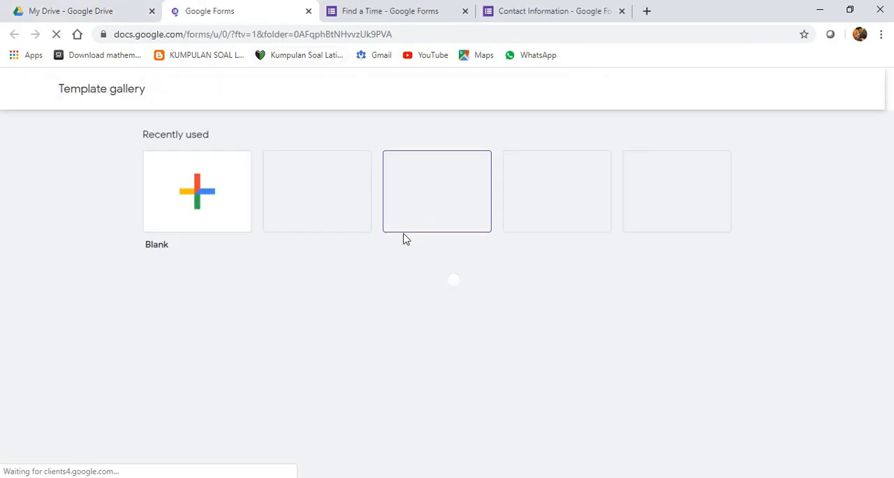
pyautogui.scroll(-1, 505, 365)
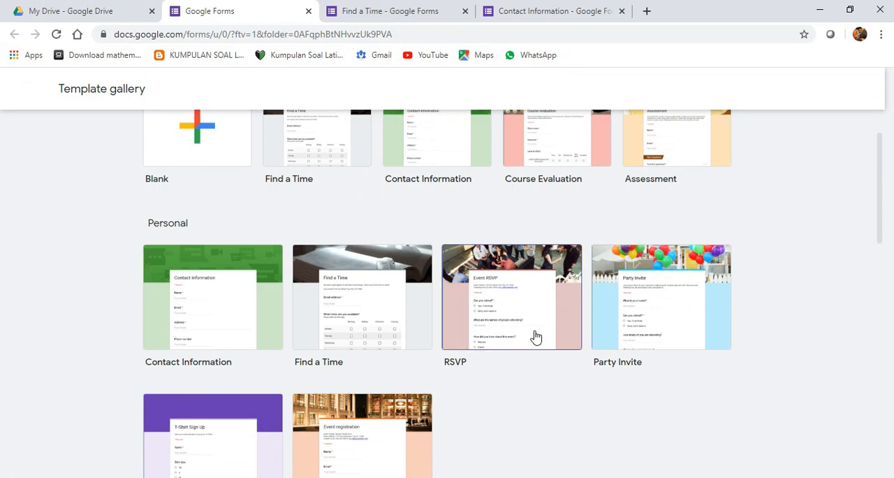
pyautogui.scroll(-2, 536, 337)
pyautogui.click(515, 182)
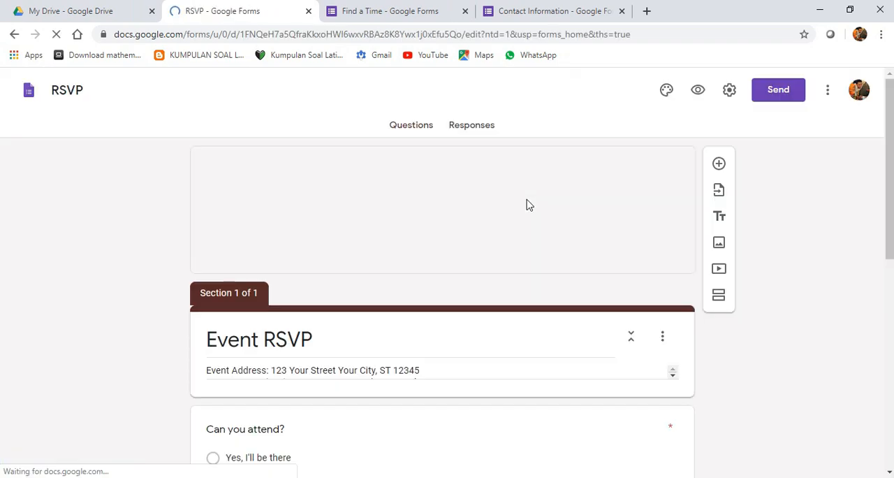
# - Look over the Event RSVP form's header image, title, description and questions
pyautogui.scroll(-2, 407, 320)
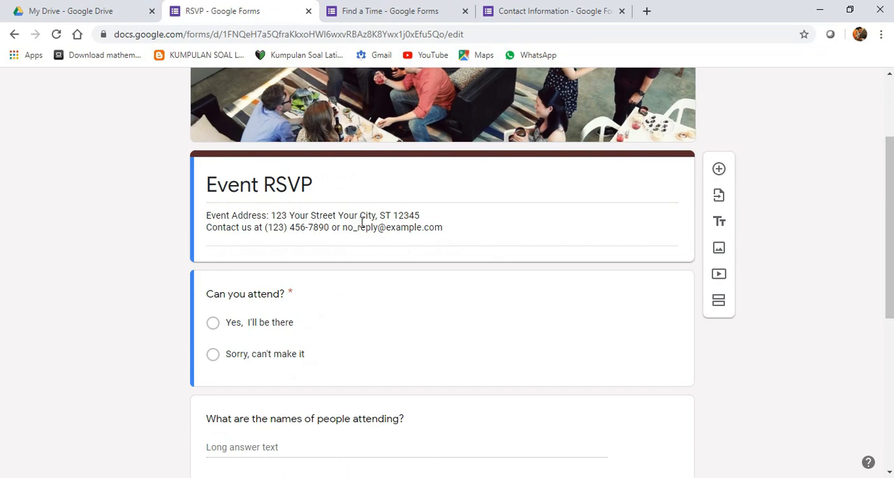
pyautogui.scroll(1, 361, 222)
pyautogui.scroll(1, 386, 279)
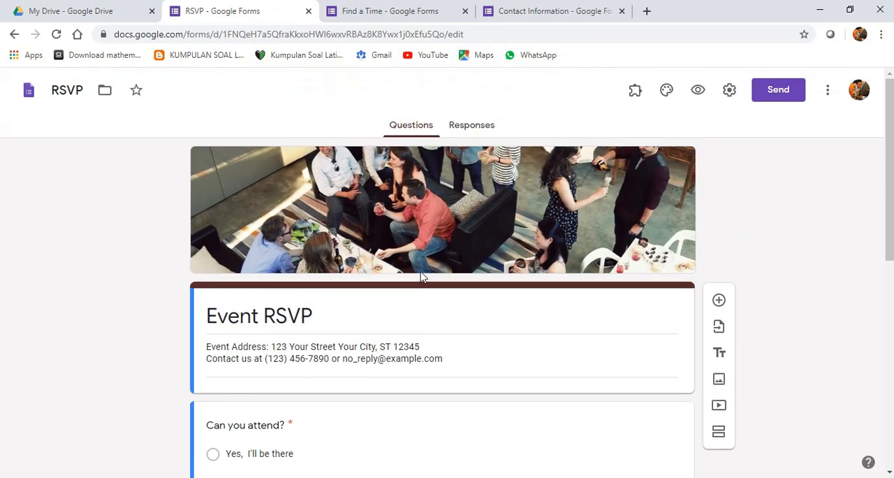
pyautogui.scroll(-1, 391, 293)
pyautogui.scroll(-1, 389, 294)
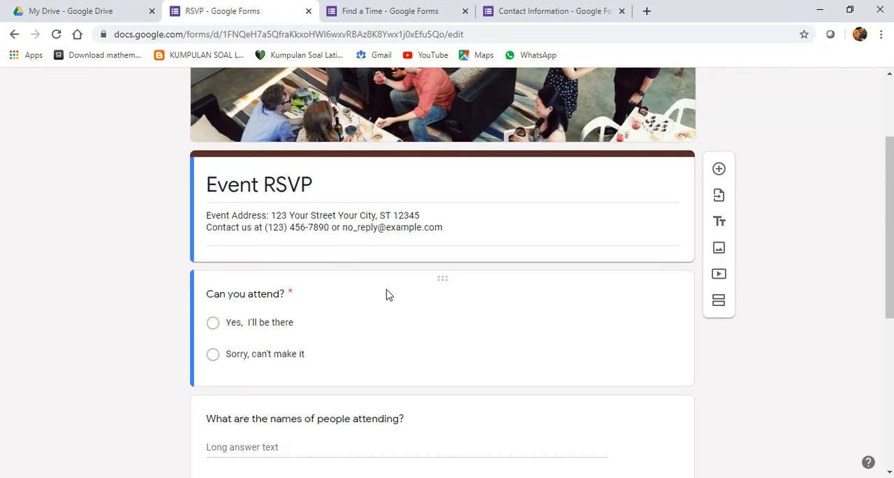
pyautogui.scroll(-2, 388, 294)
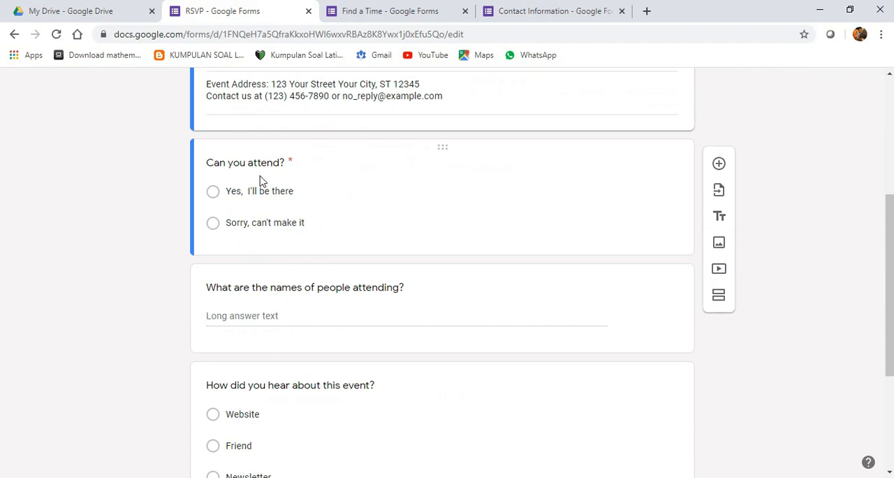
pyautogui.scroll(-1, 321, 220)
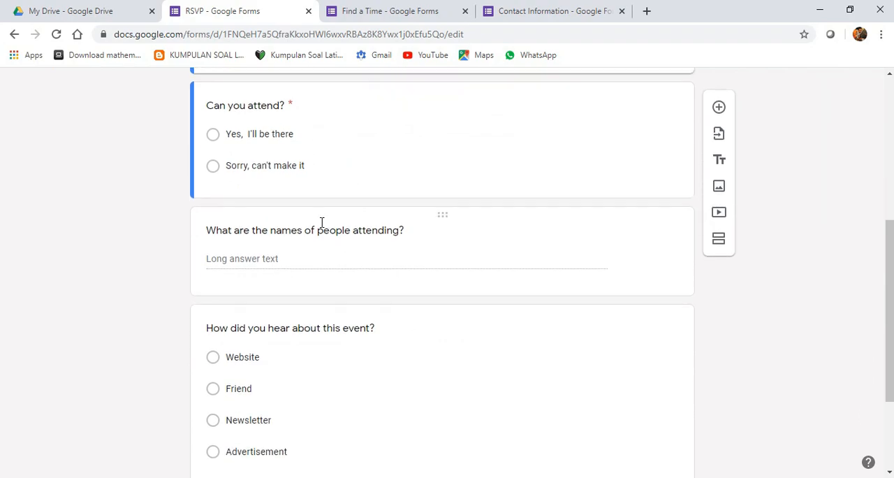
# - Examine the attendance question's type and answer options, and the remaining RSVP questions down to the comments
pyautogui.click(271, 105)
pyautogui.click(289, 146)
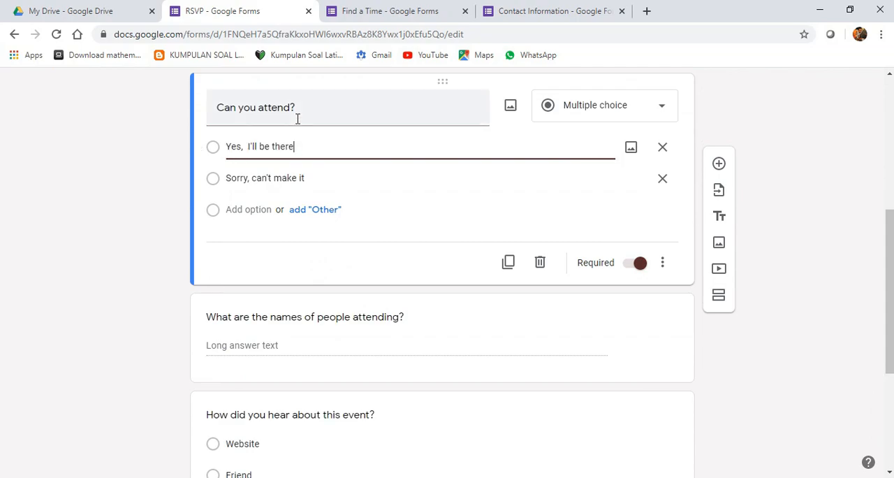
pyautogui.click(293, 112)
pyautogui.scroll(-2, 305, 140)
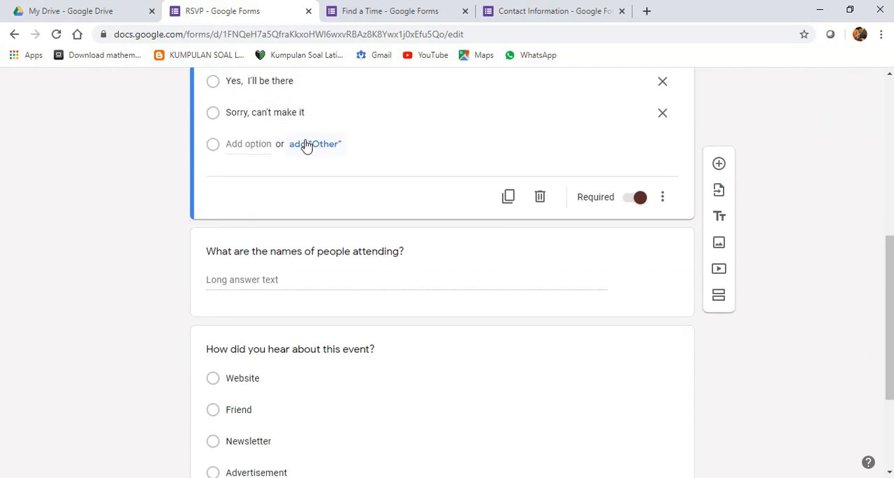
pyautogui.click(306, 190)
pyautogui.scroll(-2, 335, 237)
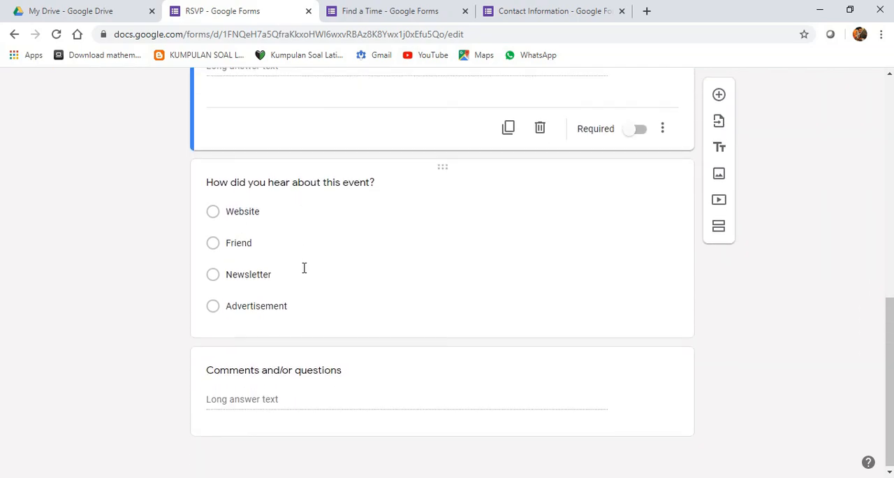
# - Return to the start of the Event RSVP form and review its event address and contact description
pyautogui.scroll(7, 302, 368)
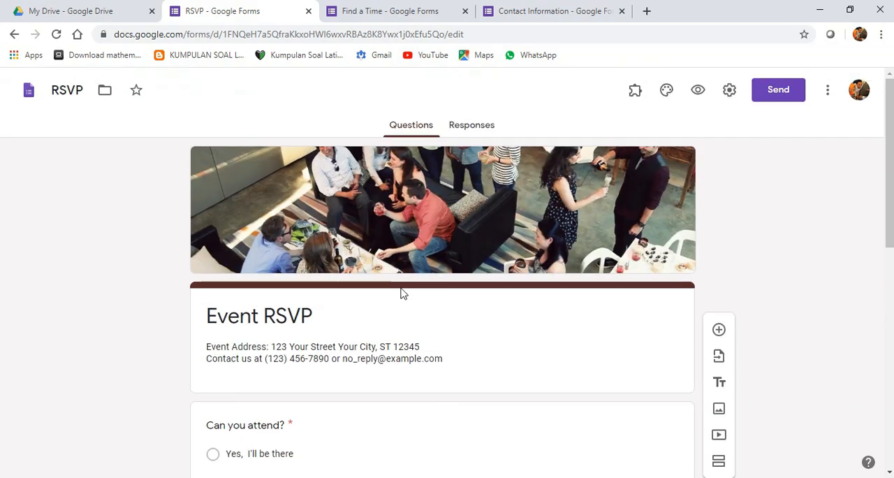
pyautogui.click(318, 347)
pyautogui.click(425, 344)
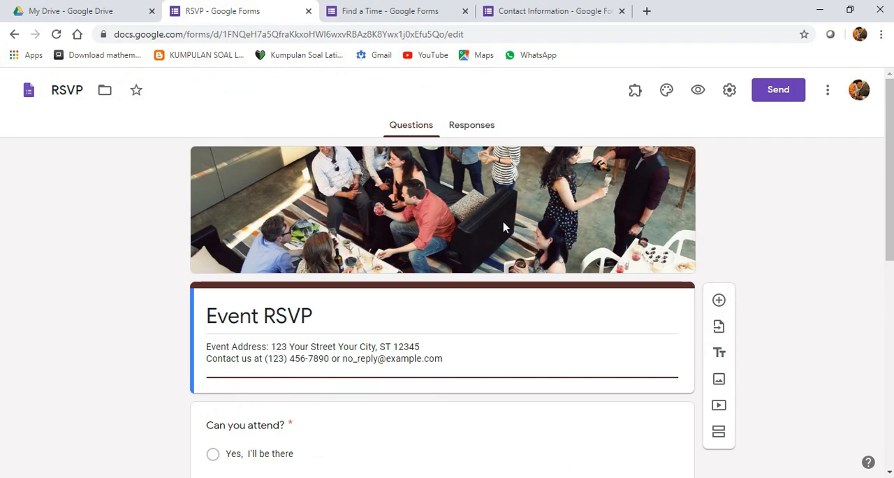
# - From My Drive, create another Google Form using the Party Invite template in the Personal section of the gallery
pyautogui.click(89, 9)
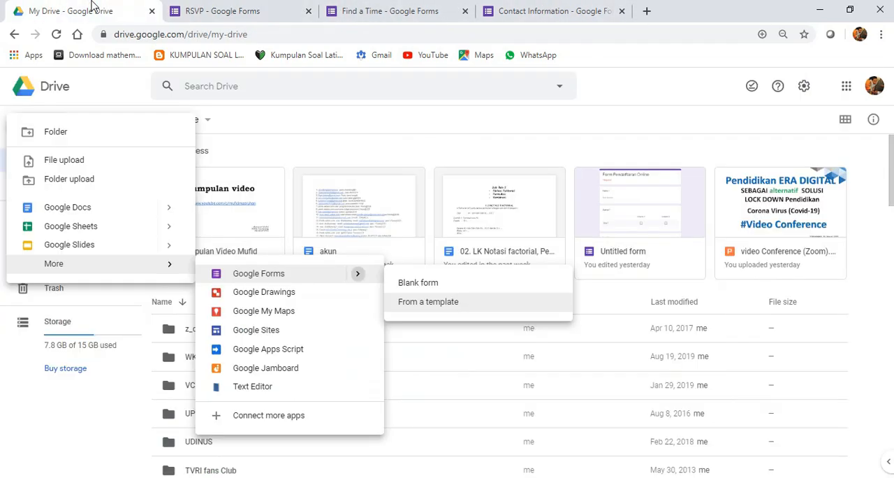
pyautogui.click(39, 128)
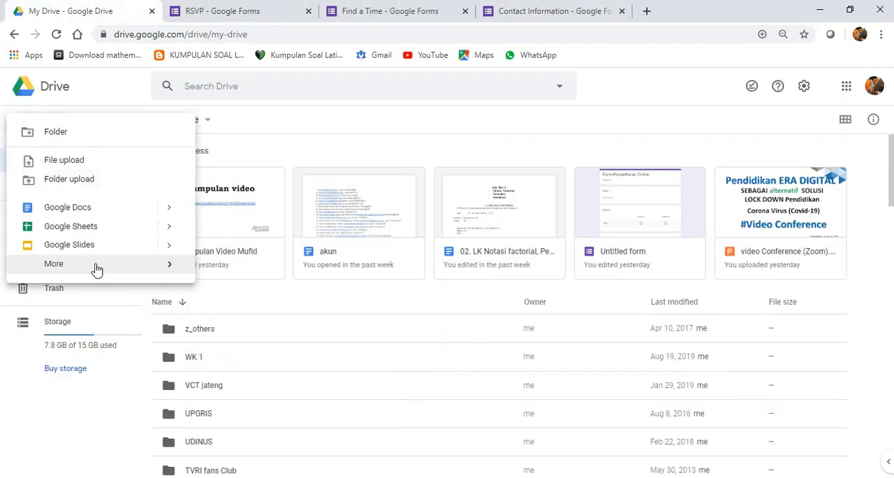
pyautogui.moveTo(94, 267)
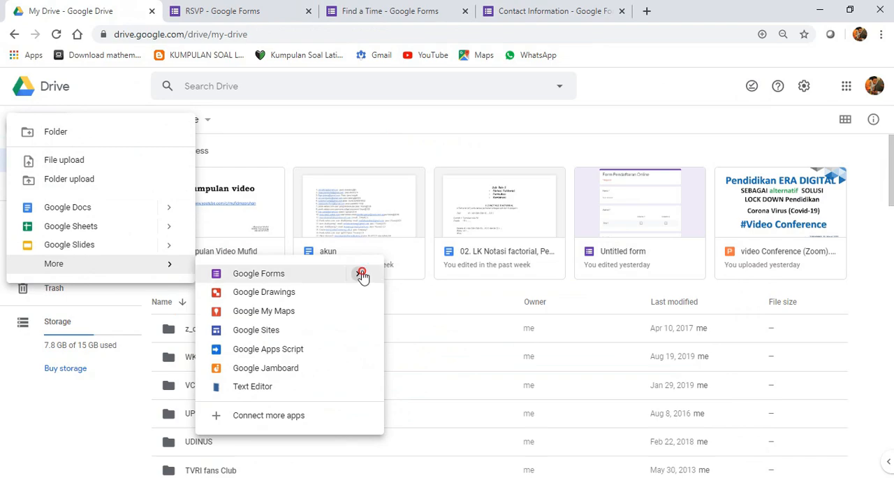
pyautogui.moveTo(361, 275)
pyautogui.click(428, 301)
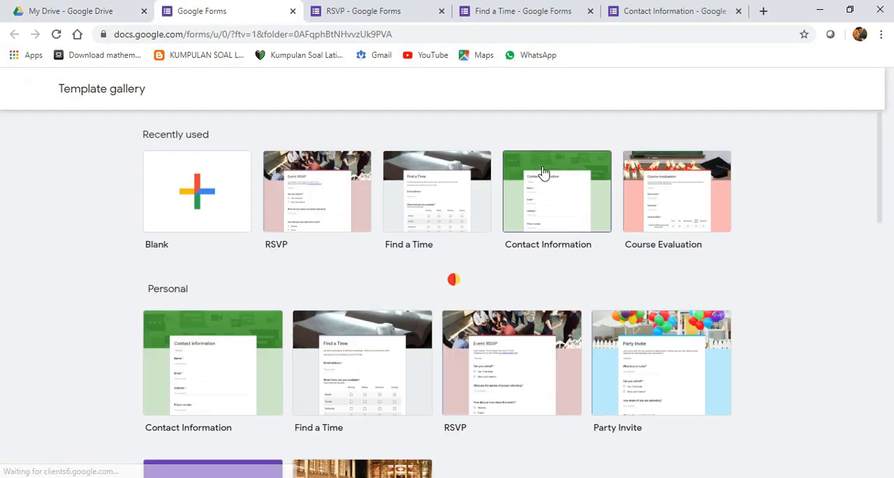
pyautogui.scroll(-1, 608, 335)
pyautogui.scroll(-1, 612, 338)
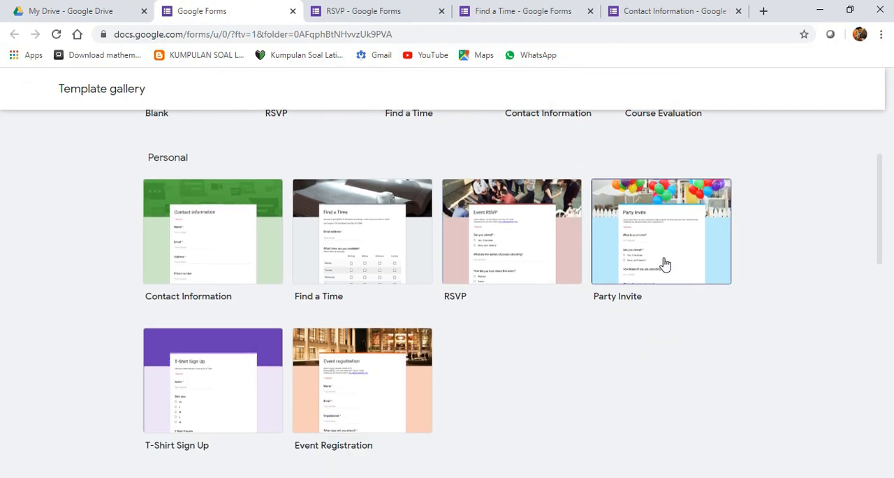
pyautogui.click(689, 263)
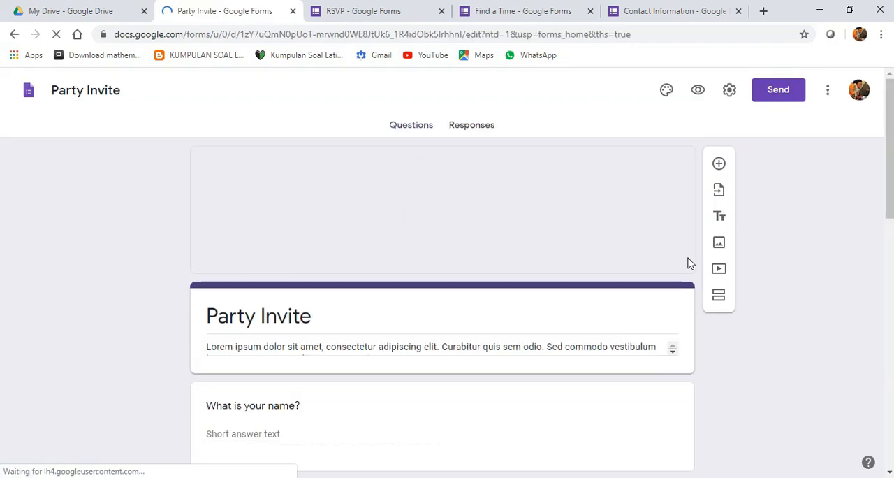
# - Look over the Party Invite form's title and description, and inspect the answer type of its name question
pyautogui.scroll(-2, 349, 297)
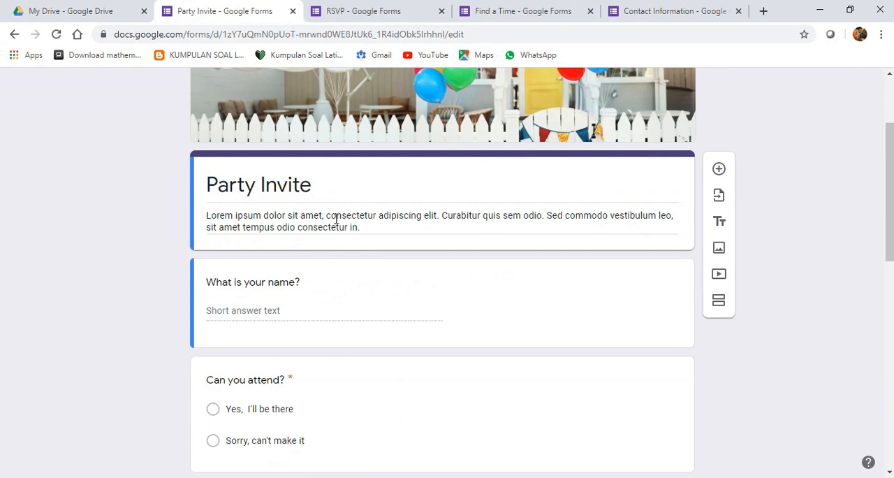
pyautogui.tripleClick(314, 188)
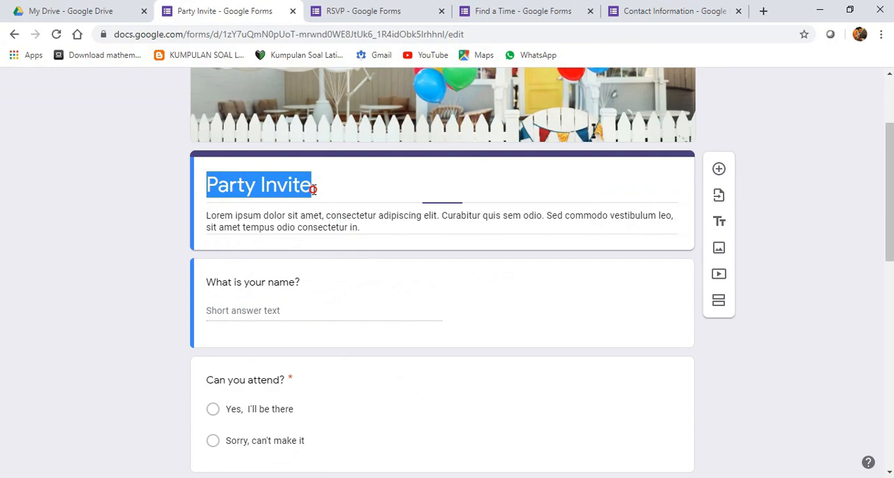
pyautogui.tripleClick(314, 226)
pyautogui.scroll(-1, 355, 230)
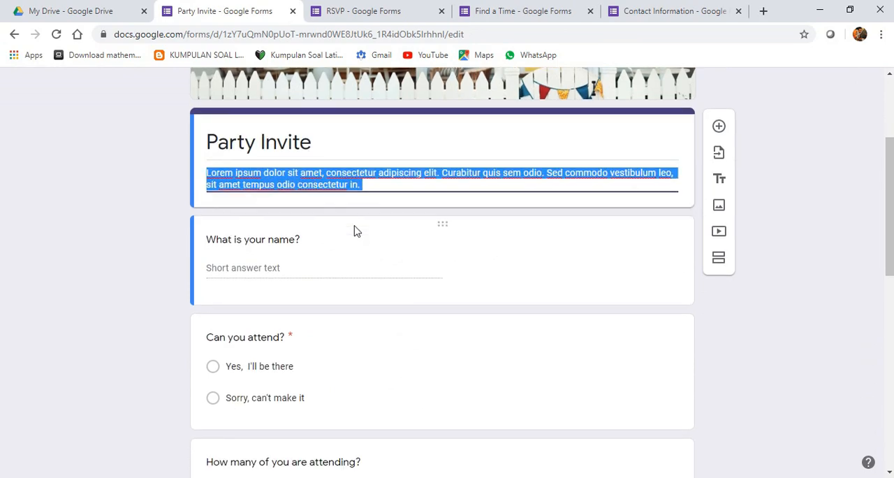
pyautogui.click(283, 247)
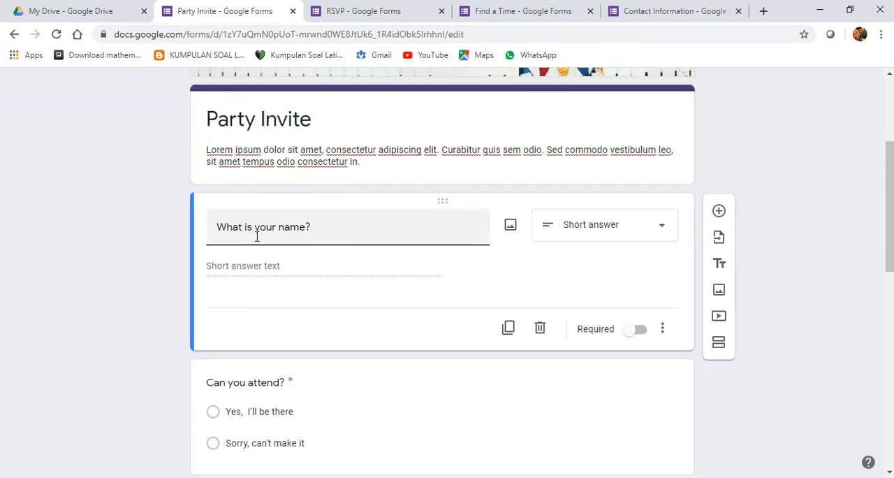
# - Examine the remaining Party Invite questions on attendance, number of guests, dishes to bring, dietary restrictions and email address
pyautogui.scroll(-3, 313, 326)
pyautogui.scroll(-1, 270, 206)
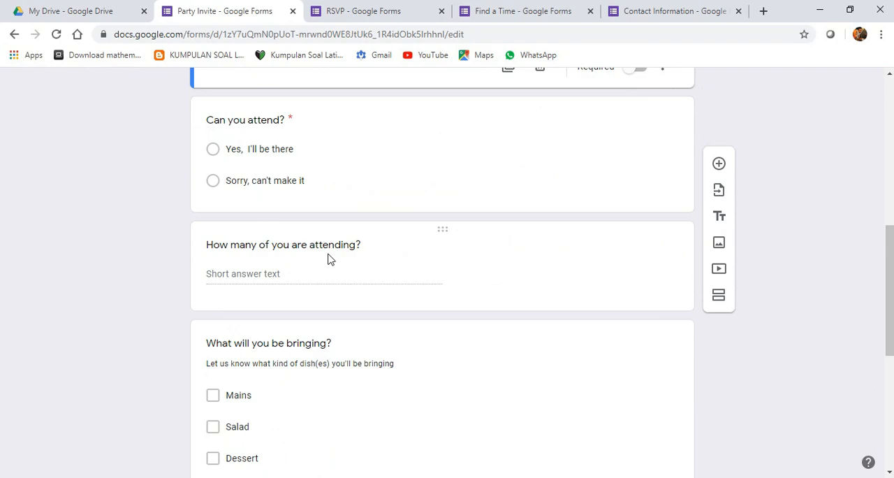
pyautogui.scroll(-3, 329, 258)
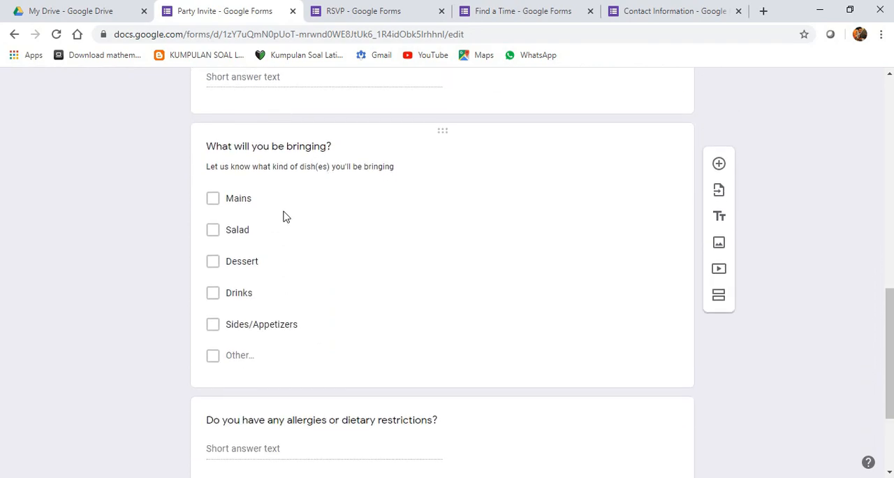
pyautogui.scroll(-2, 284, 216)
pyautogui.scroll(2, 283, 216)
pyautogui.scroll(-2, 332, 205)
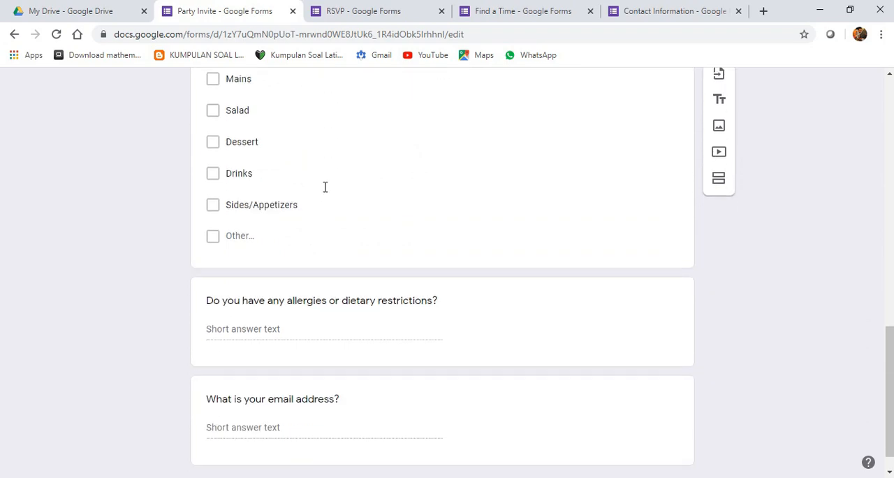
pyautogui.scroll(1, 303, 167)
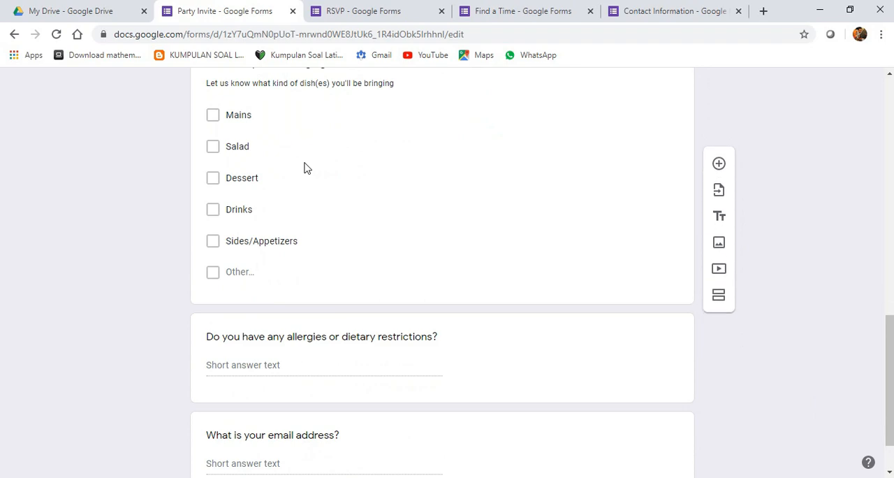
pyautogui.scroll(-1, 303, 161)
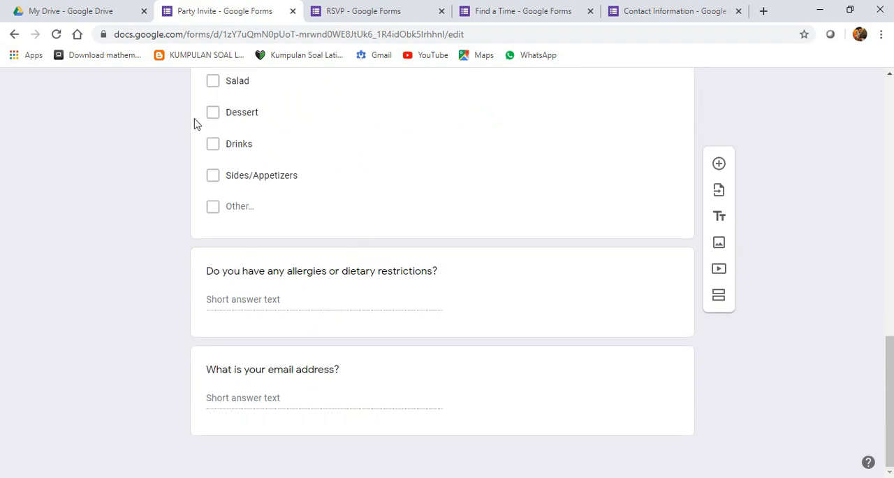
# - From My Drive, create a Google Form using the T-Shirt Sign Up template in the Personal section of the gallery
pyautogui.click(105, 11)
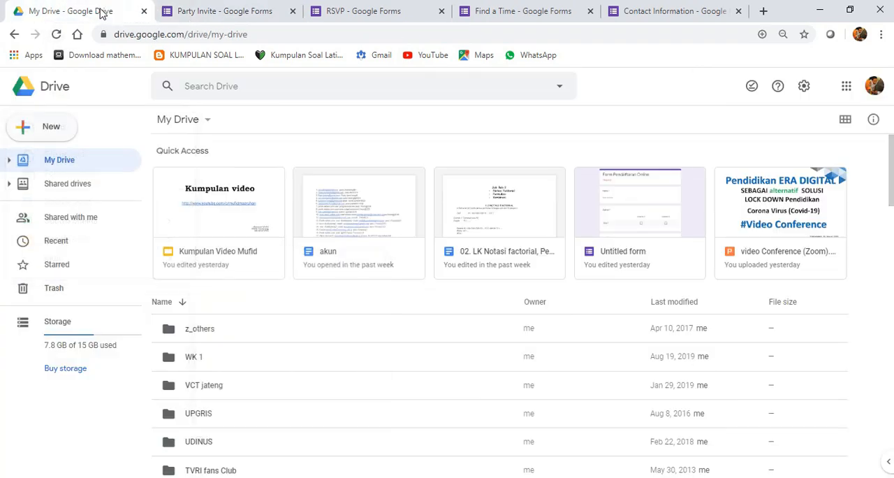
pyautogui.click(56, 139)
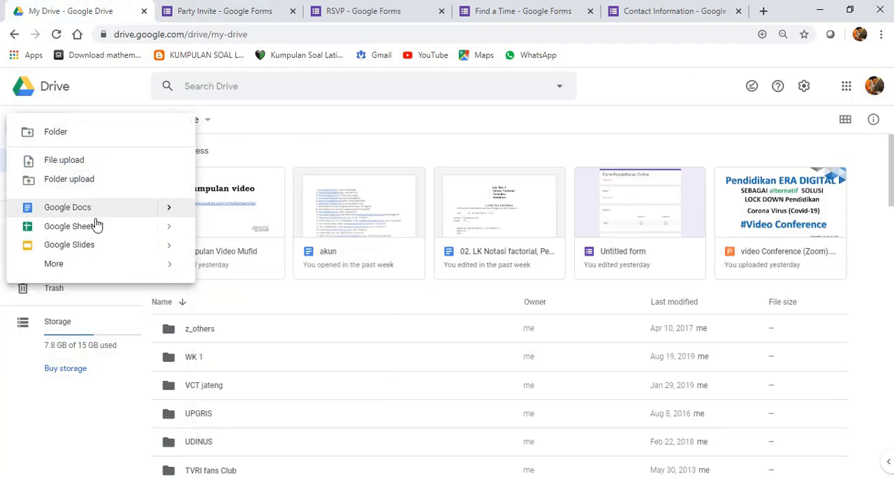
pyautogui.moveTo(183, 276)
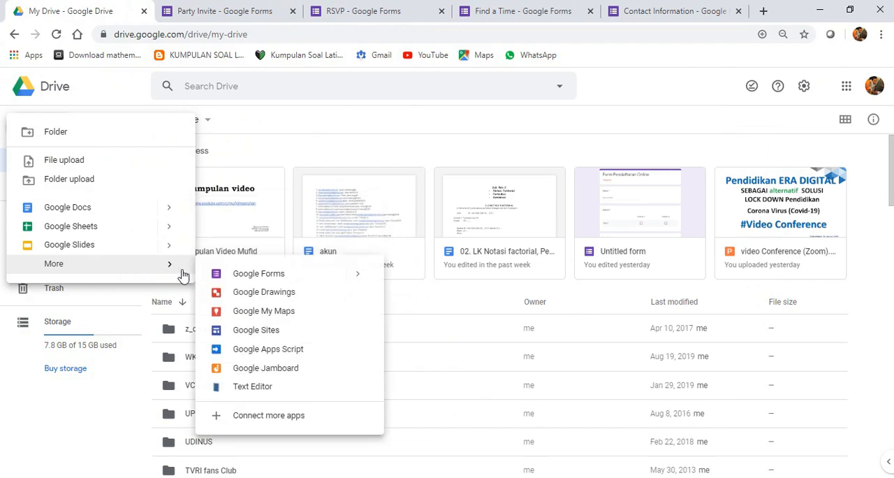
pyautogui.moveTo(366, 281)
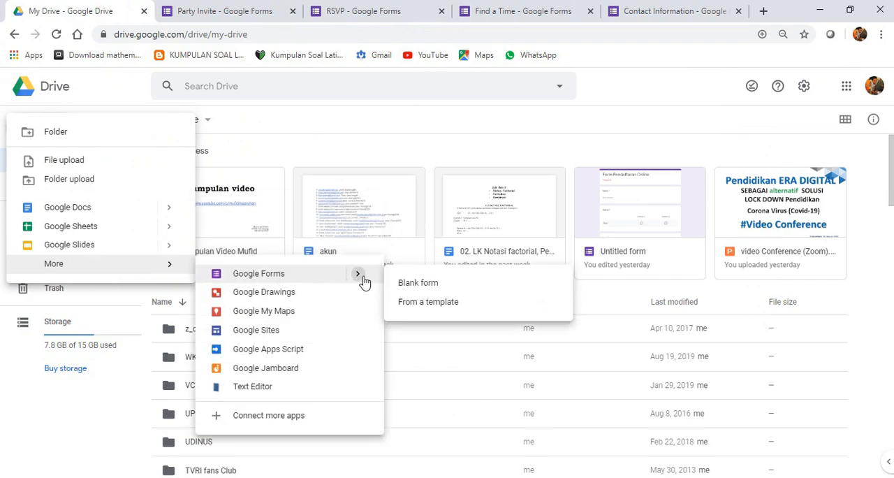
pyautogui.click(450, 308)
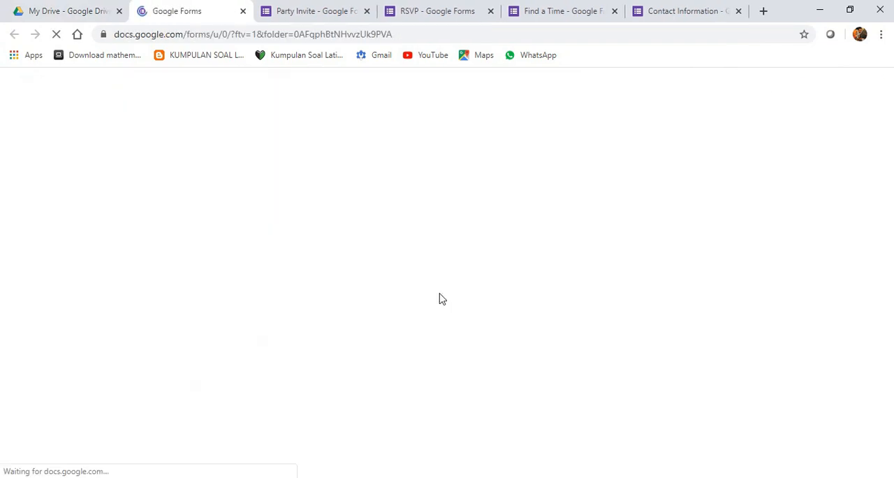
pyautogui.scroll(-4, 321, 388)
pyautogui.scroll(-1, 322, 388)
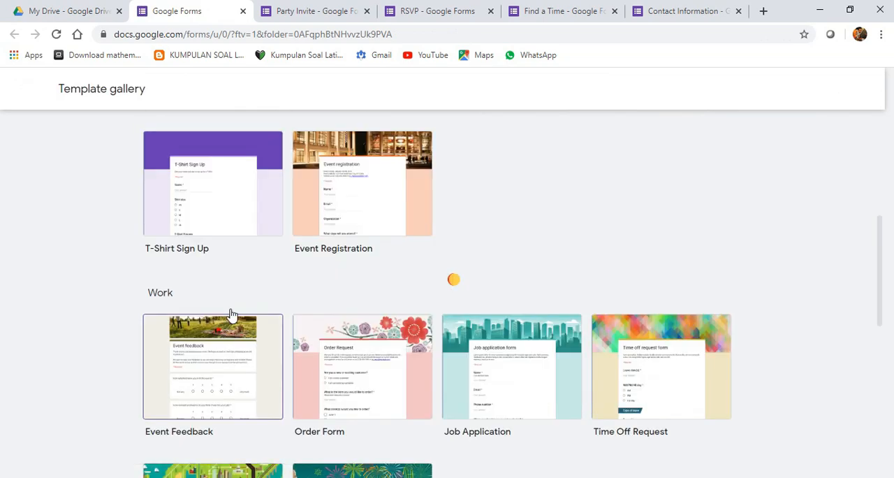
pyautogui.click(226, 218)
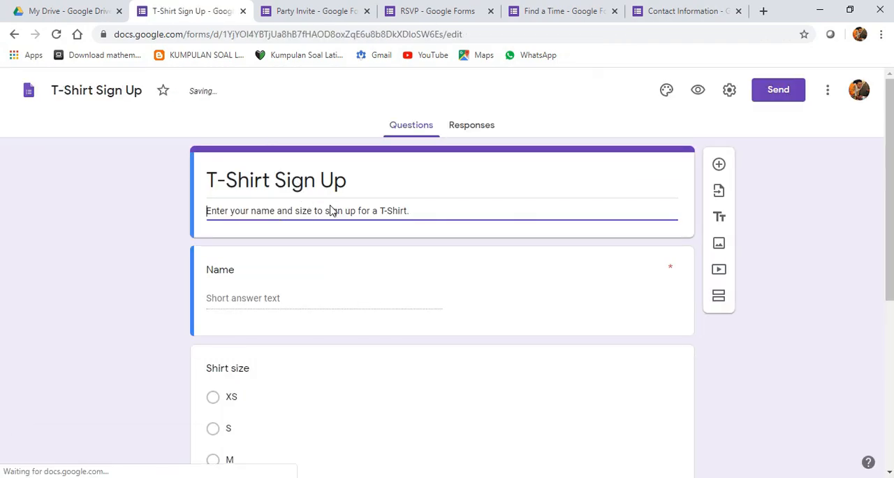
# - Look through the T-Shirt Sign Up form, including its title, name field, shirt size options, T-shirt preview image and comments question
pyautogui.click(389, 168)
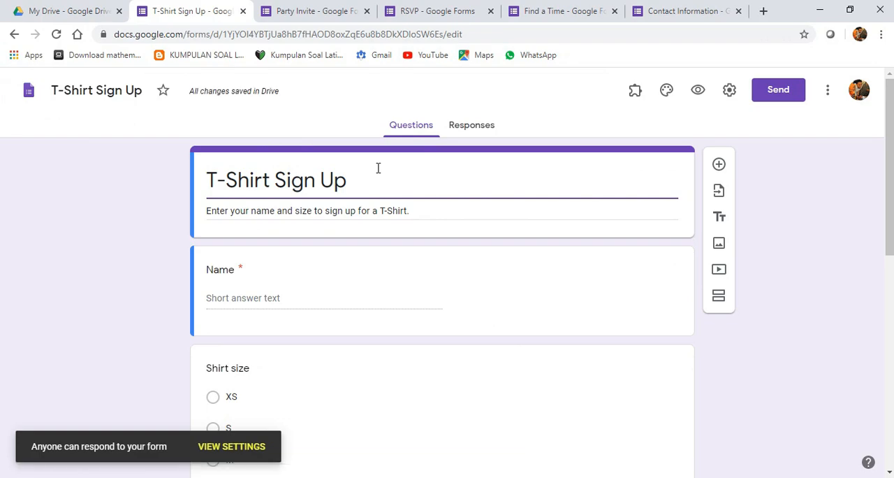
pyautogui.scroll(-6, 361, 206)
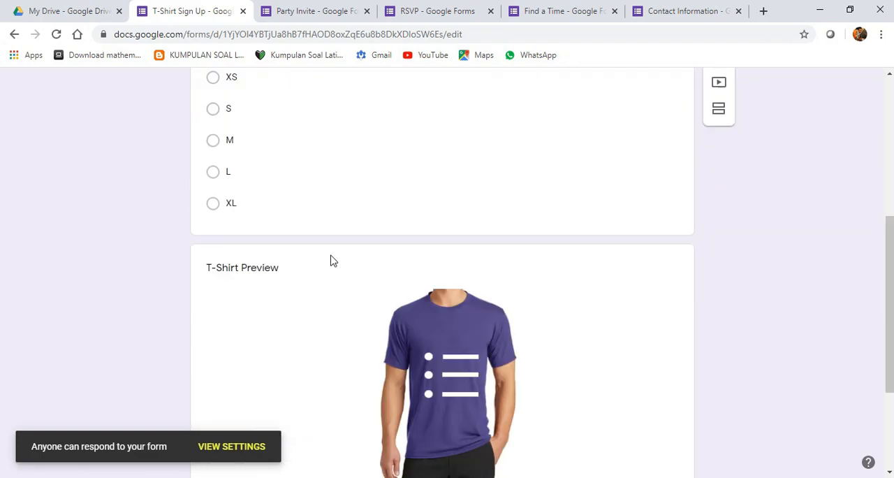
pyautogui.scroll(3, 340, 235)
pyautogui.scroll(-4, 561, 307)
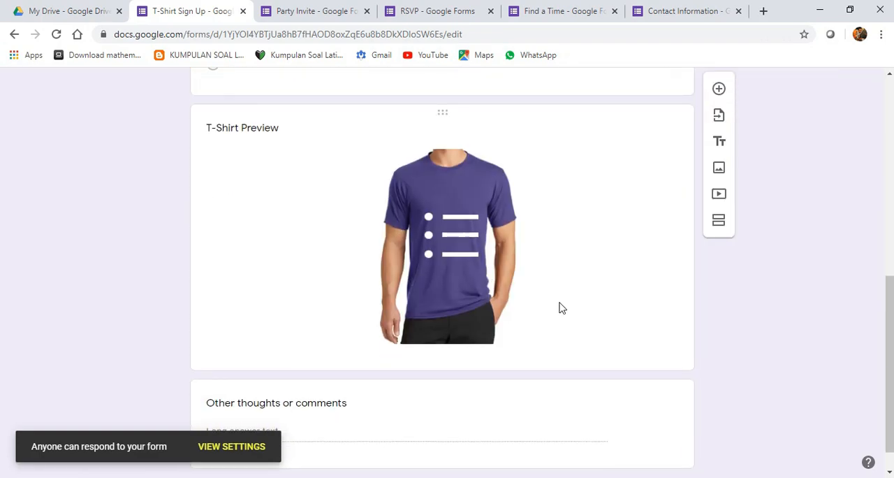
pyautogui.click(443, 282)
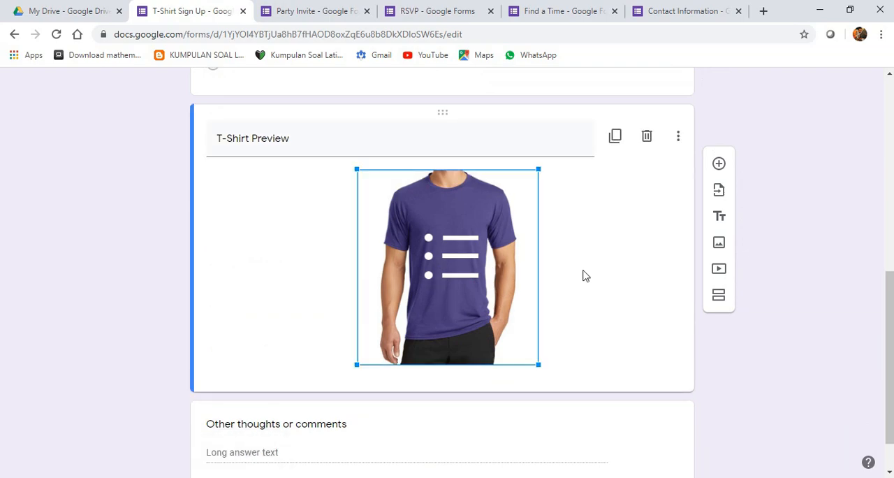
pyautogui.scroll(-1, 559, 286)
pyautogui.scroll(2, 555, 236)
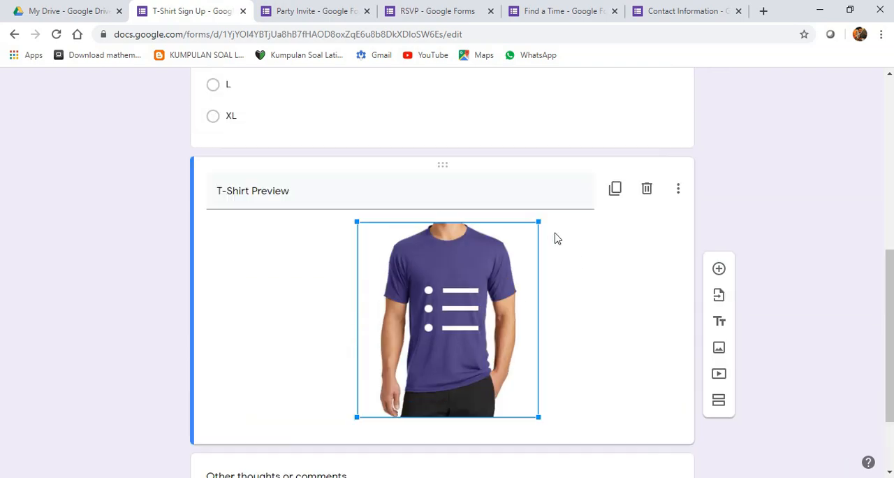
pyautogui.scroll(4, 398, 282)
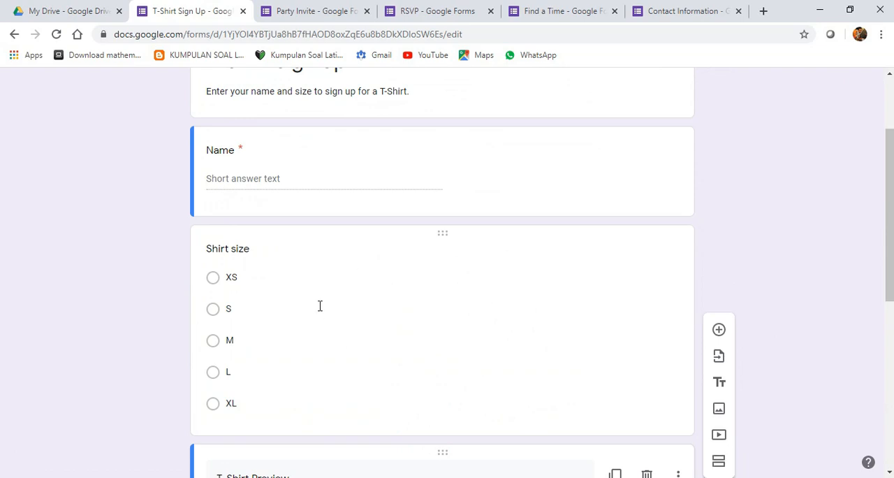
pyautogui.scroll(2, 419, 266)
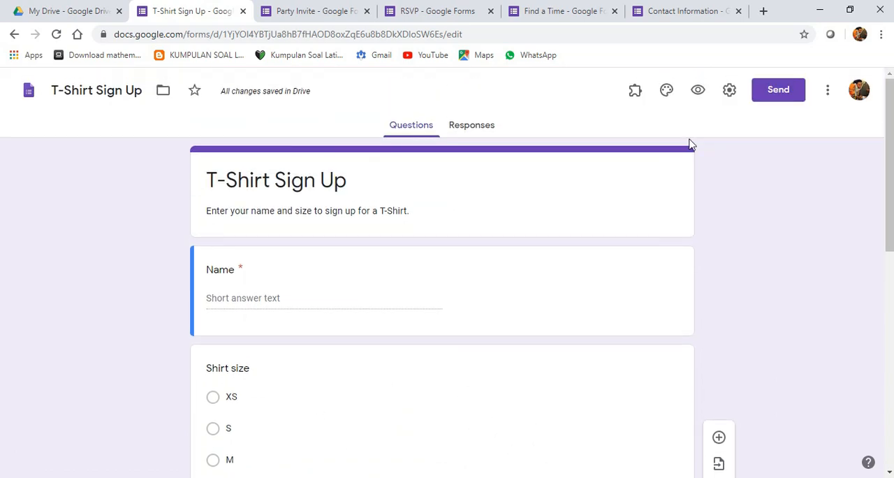
# - Preview the T-Shirt Sign Up form as a respondent, then close the preview and return to the form's T-shirt image in the editor
pyautogui.click(695, 93)
pyautogui.scroll(-2, 405, 202)
pyautogui.scroll(-5, 399, 230)
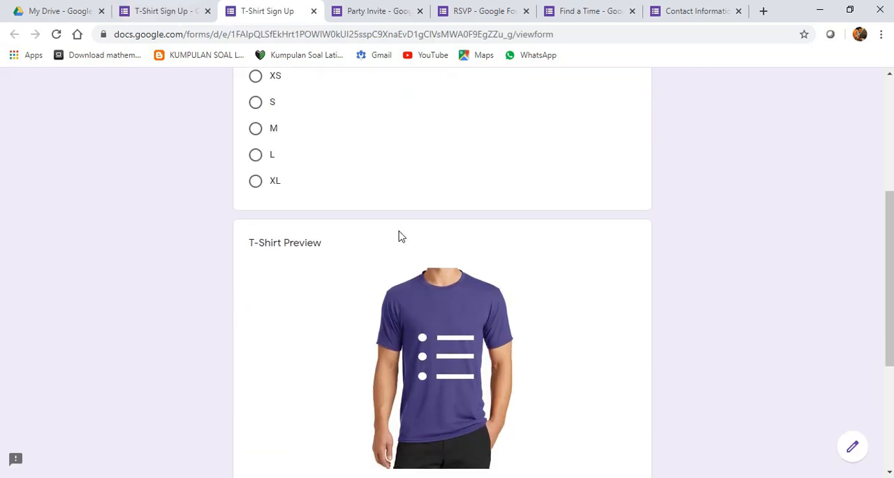
pyautogui.scroll(7, 447, 273)
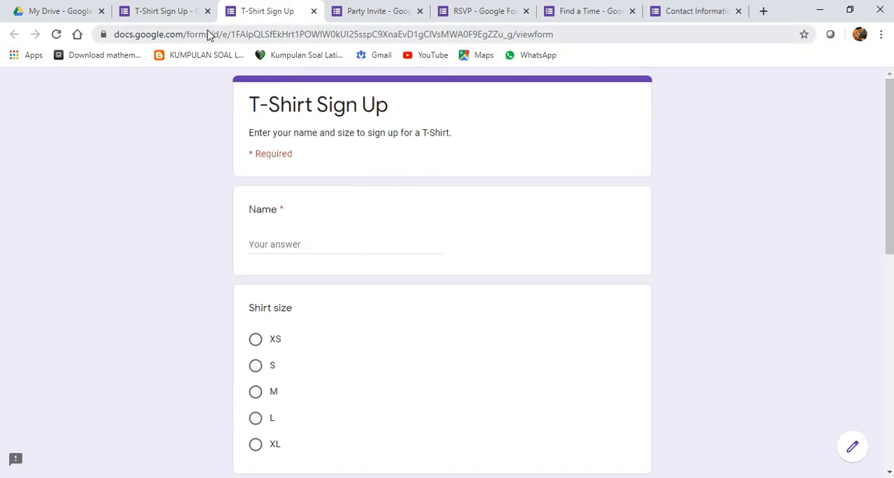
pyautogui.click(315, 11)
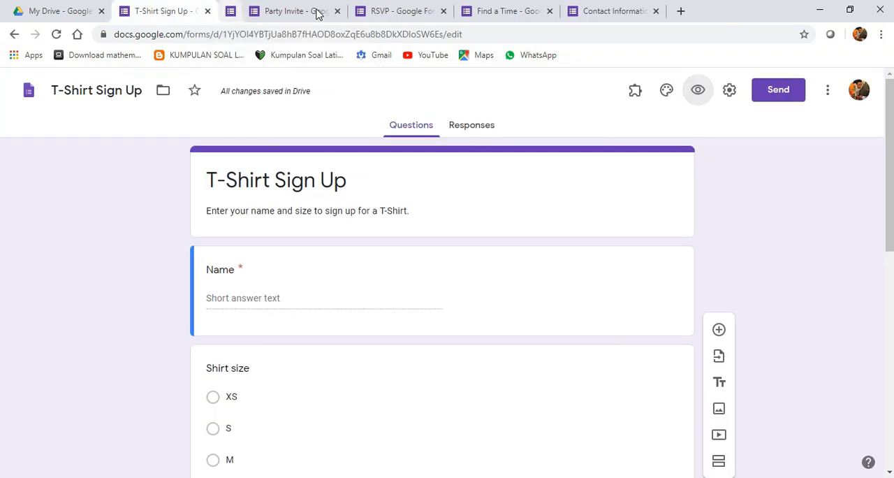
pyautogui.scroll(-7, 306, 254)
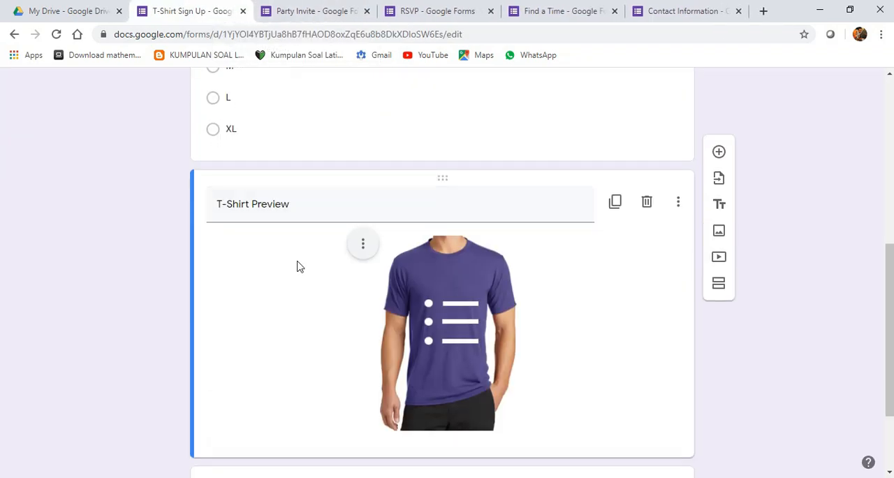
# - From My Drive, create a Google Form using the Event Registration template in the Personal section of the gallery
pyautogui.scroll(2, 356, 313)
pyautogui.scroll(6, 830, 266)
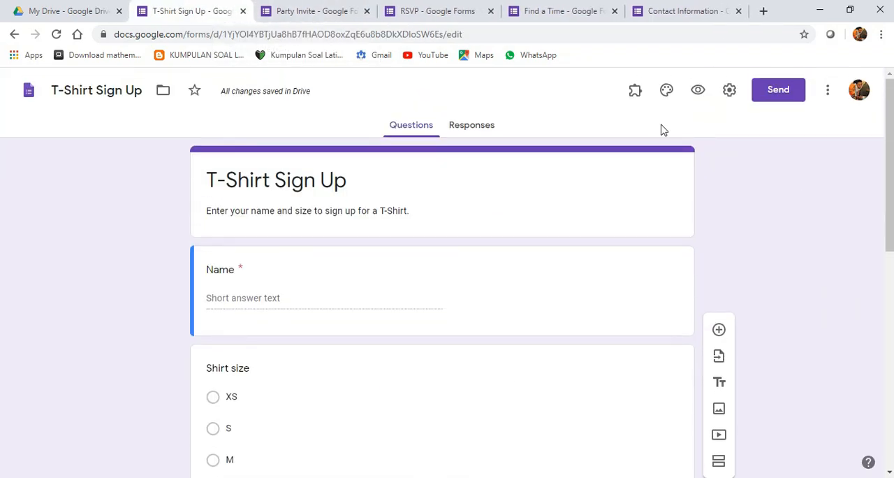
pyautogui.click(53, 11)
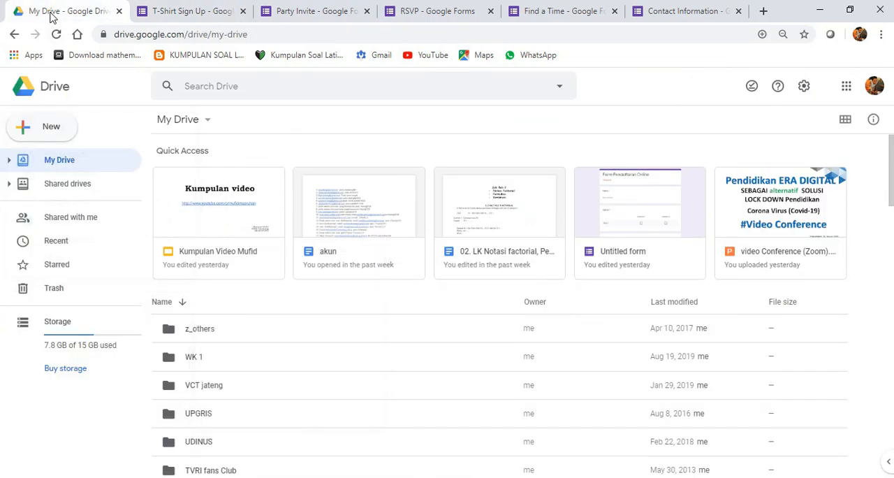
pyautogui.click(56, 132)
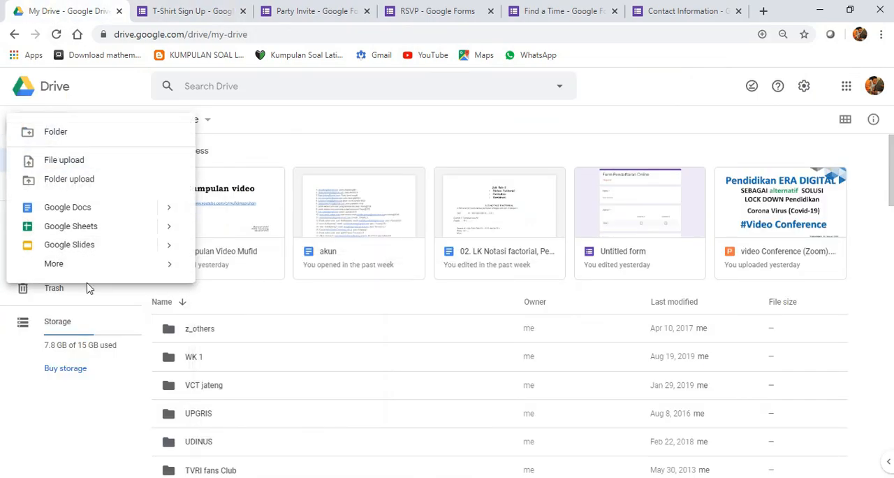
pyautogui.moveTo(110, 266)
pyautogui.moveTo(368, 283)
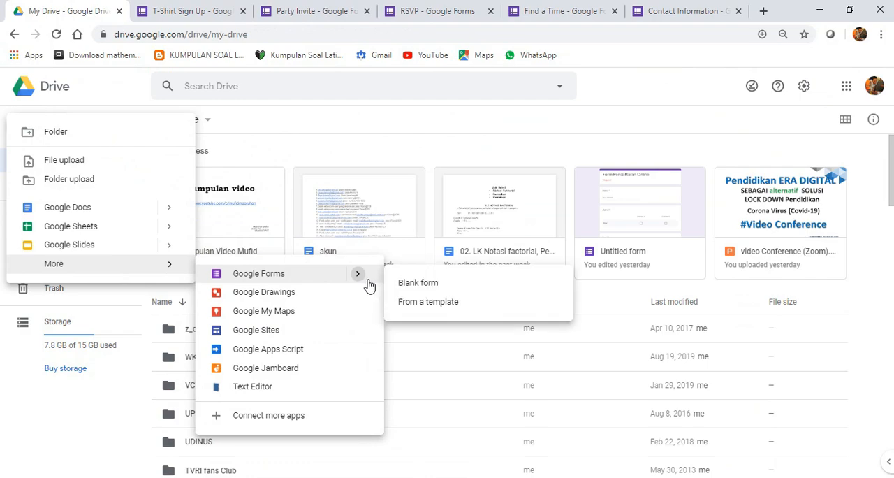
pyautogui.click(455, 305)
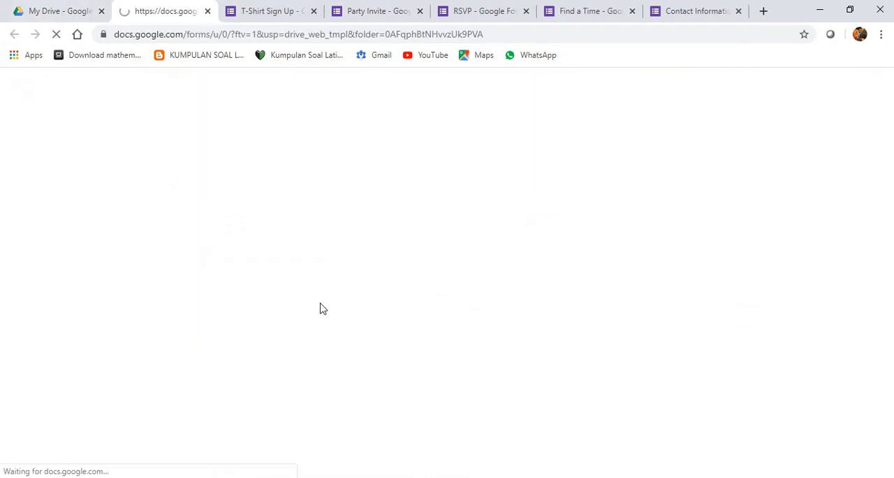
pyautogui.scroll(-5, 303, 398)
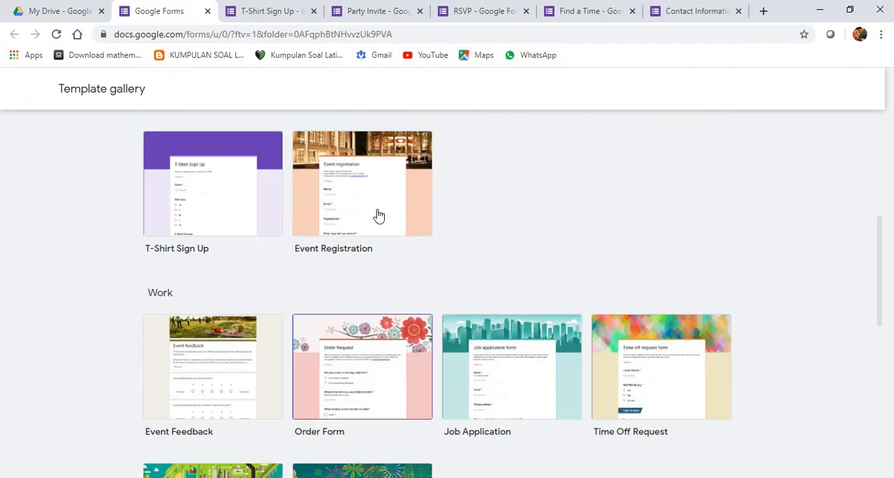
pyautogui.click(377, 215)
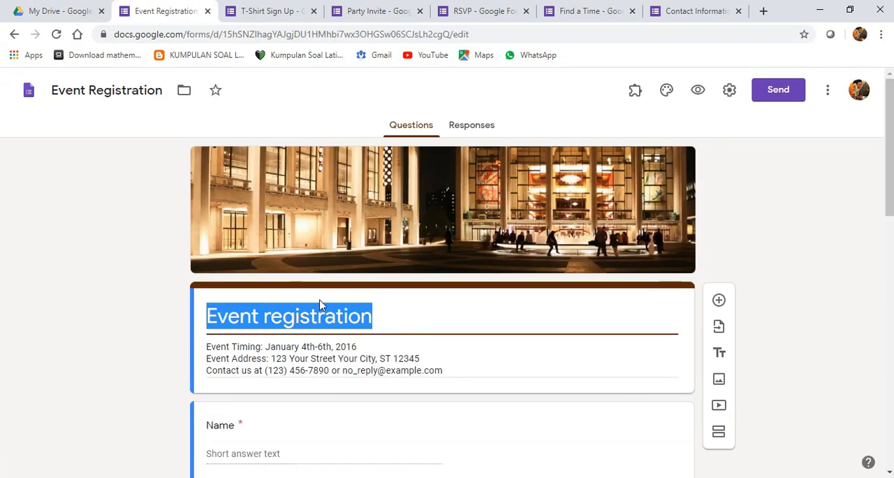
# - Look through the Event Registration form's title, event details, name, email and organization fields, and the question on attendance days
pyautogui.scroll(-2, 329, 313)
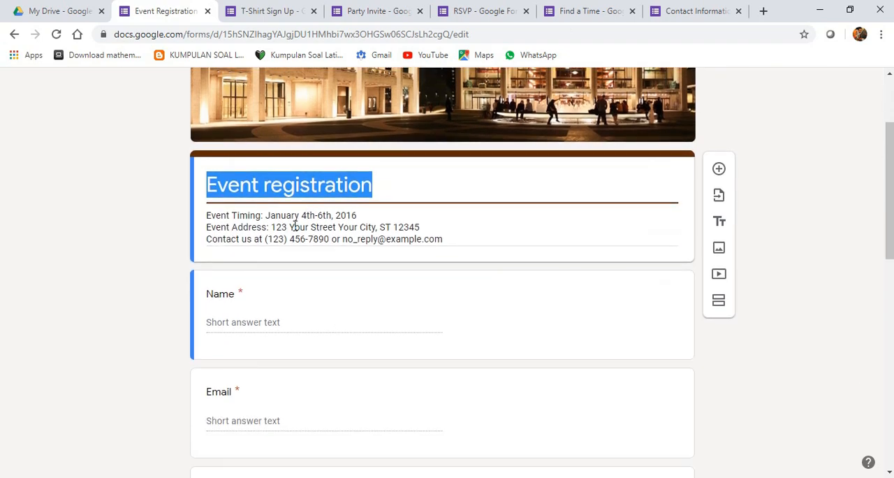
pyautogui.press('Tab')
pyautogui.scroll(-2, 383, 215)
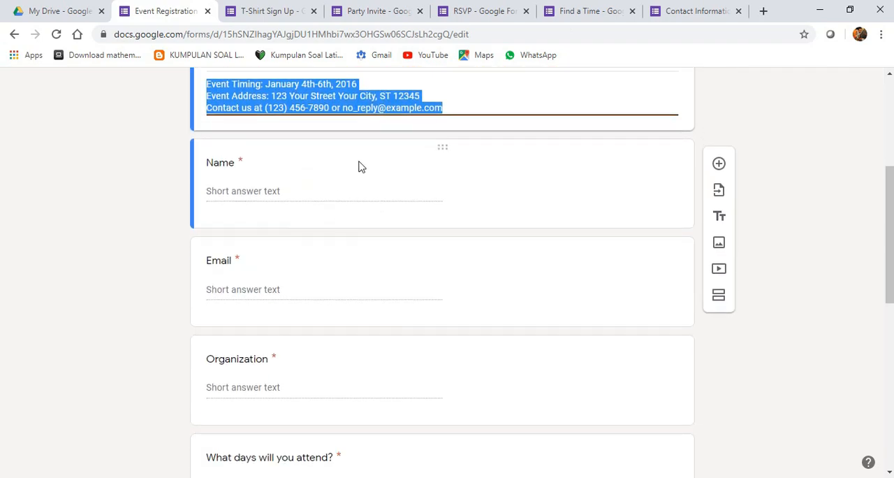
pyautogui.scroll(1, 359, 165)
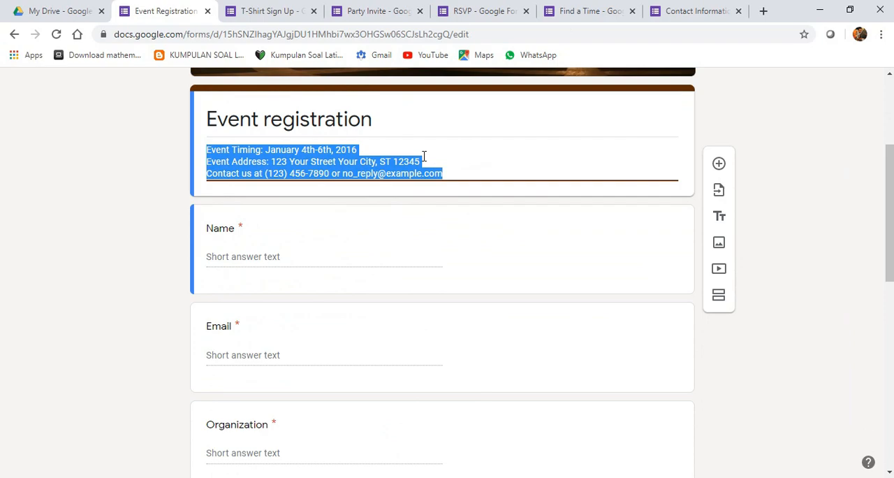
pyautogui.scroll(-2, 390, 149)
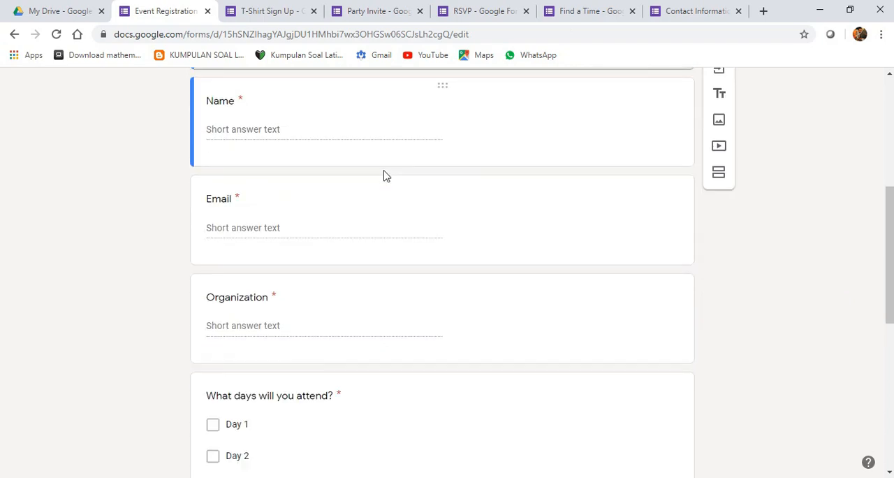
pyautogui.scroll(-2, 276, 209)
pyautogui.click(268, 181)
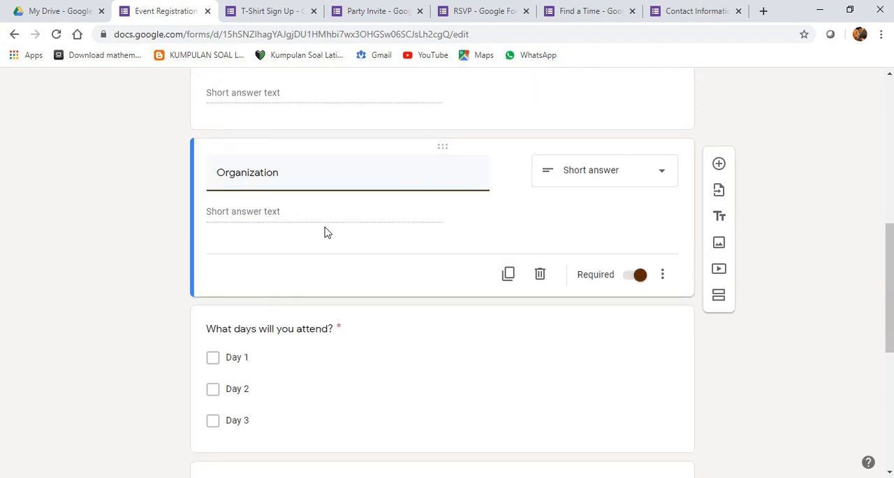
pyautogui.scroll(-2, 326, 233)
pyautogui.click(301, 223)
pyautogui.tripleClick(328, 145)
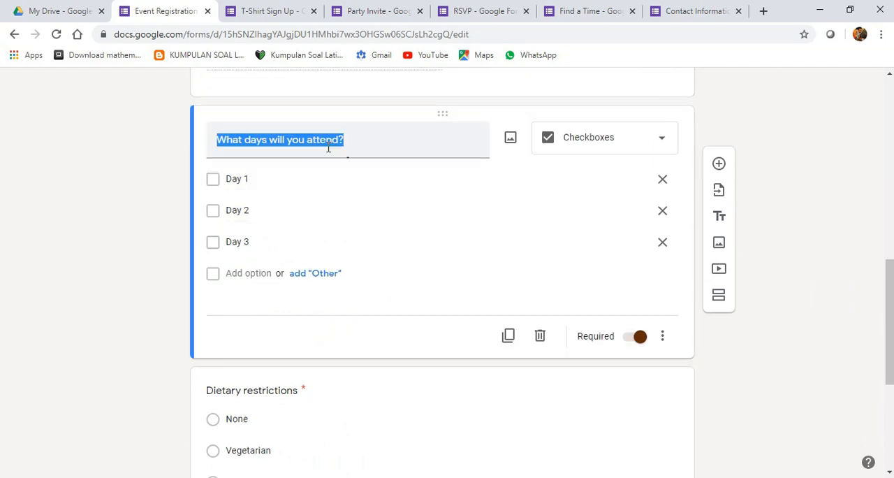
pyautogui.click(417, 150)
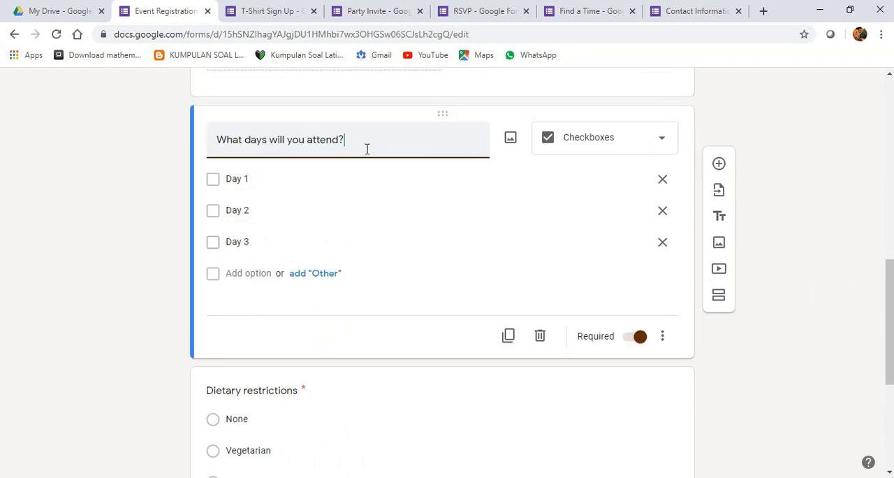
# - Examine the Event Registration form's dietary restrictions options and the payment-upon-arrival checkbox question, then return to the form's header
pyautogui.scroll(-2, 279, 198)
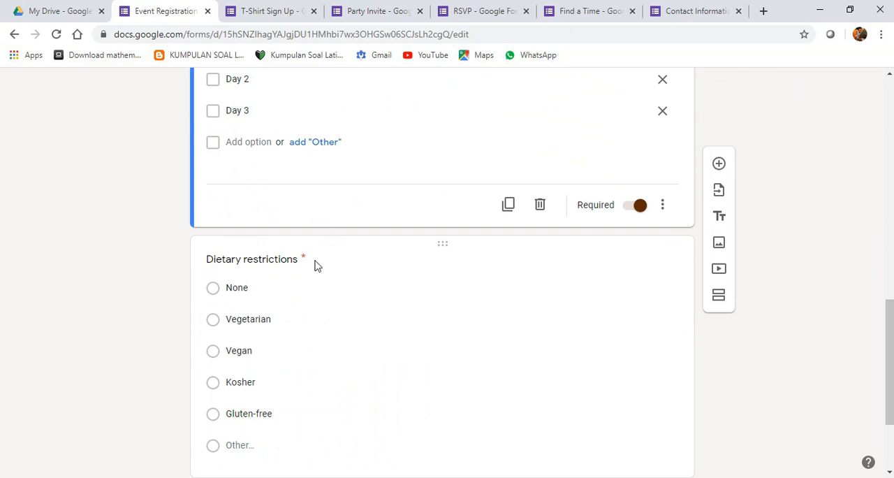
pyautogui.click(280, 259)
pyautogui.scroll(-2, 314, 199)
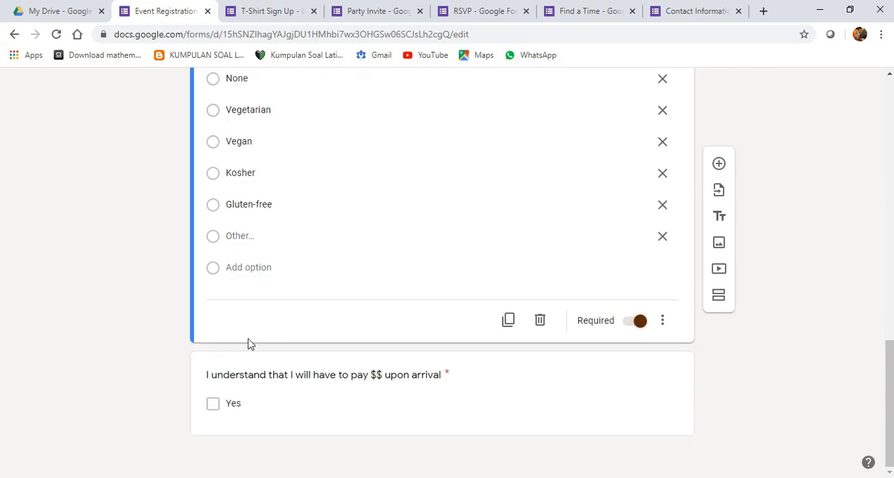
pyautogui.scroll(1, 273, 244)
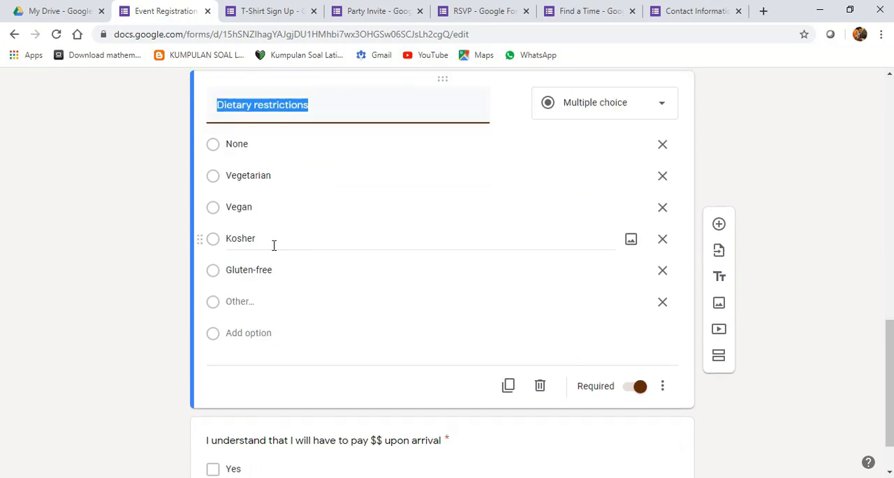
pyautogui.scroll(-1, 274, 246)
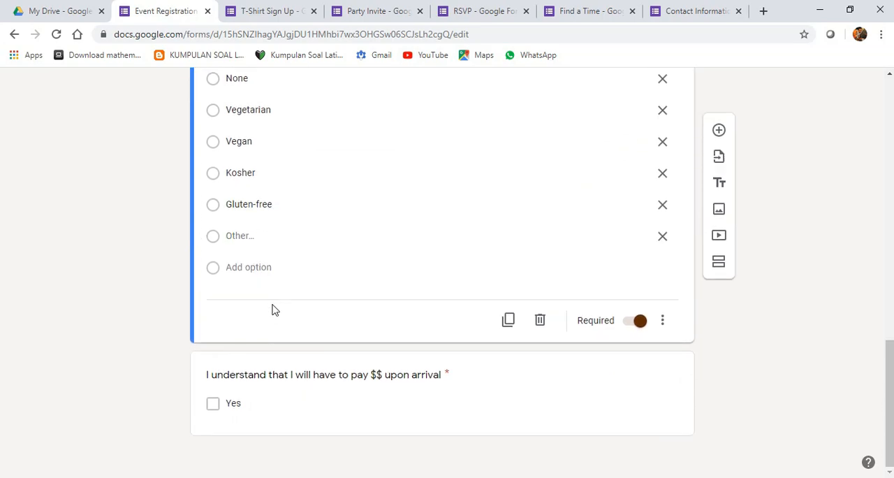
pyautogui.click(279, 382)
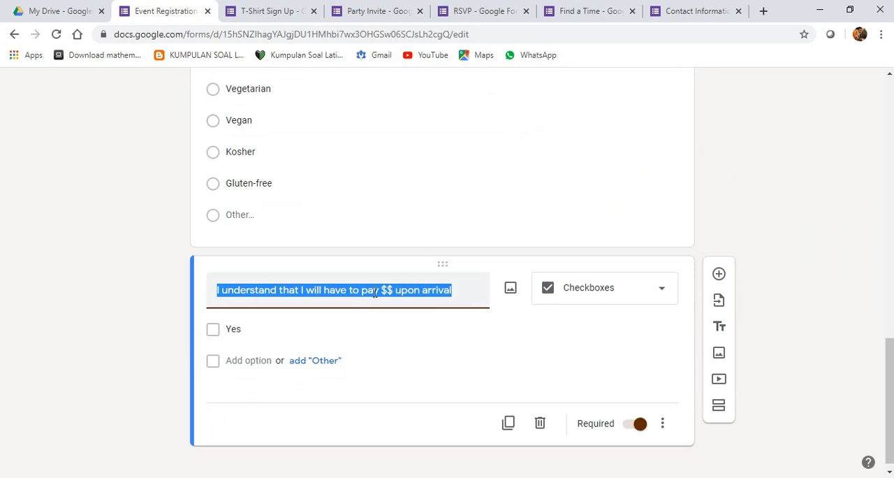
pyautogui.click(280, 289)
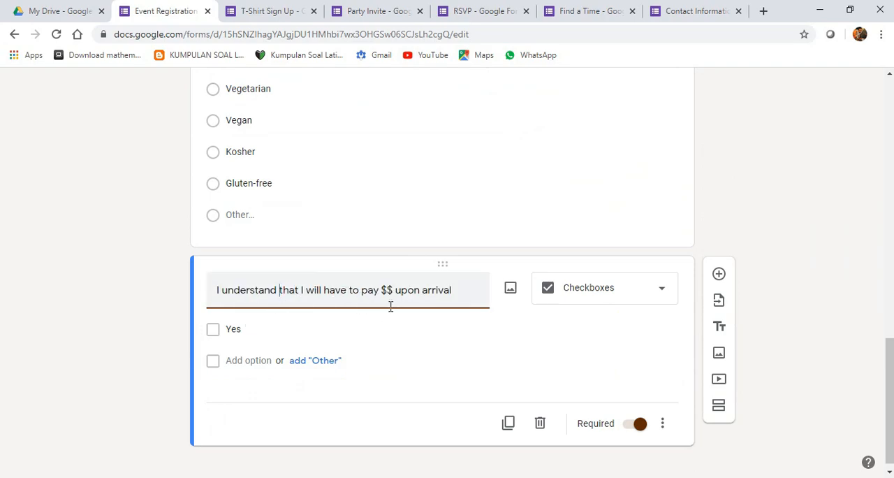
pyautogui.click(363, 336)
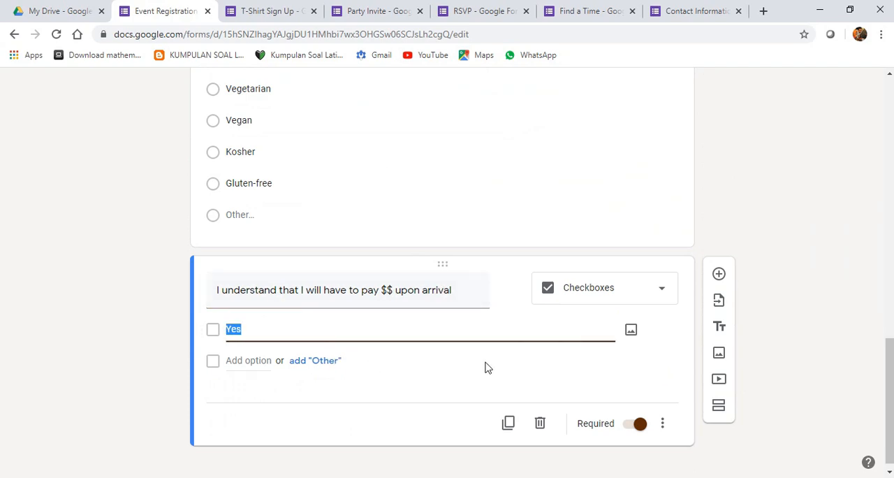
pyautogui.scroll(-1, 488, 368)
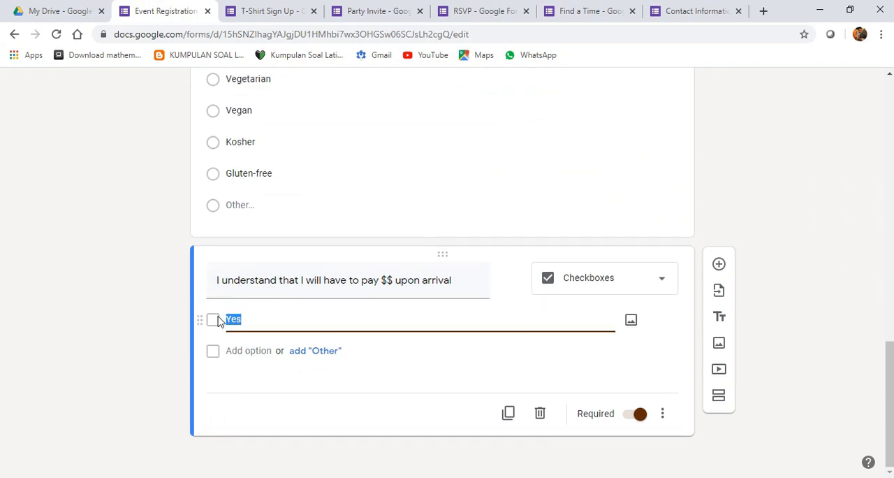
pyautogui.scroll(15, 643, 266)
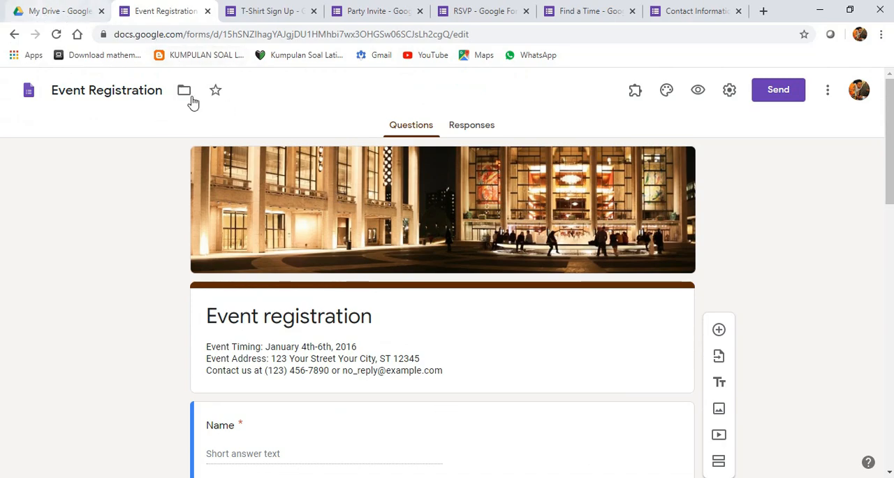
# - From My Drive, create a Google Form using the Event Feedback template in the Work section of the gallery
pyautogui.click(59, 13)
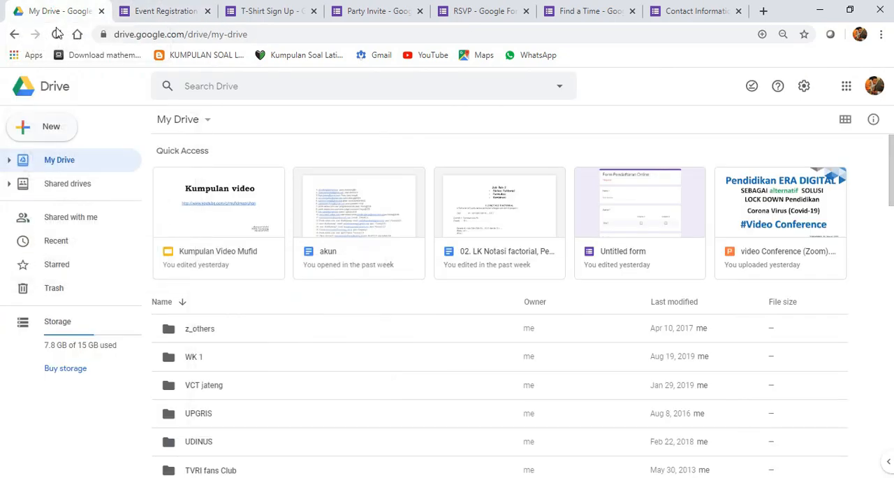
pyautogui.click(27, 130)
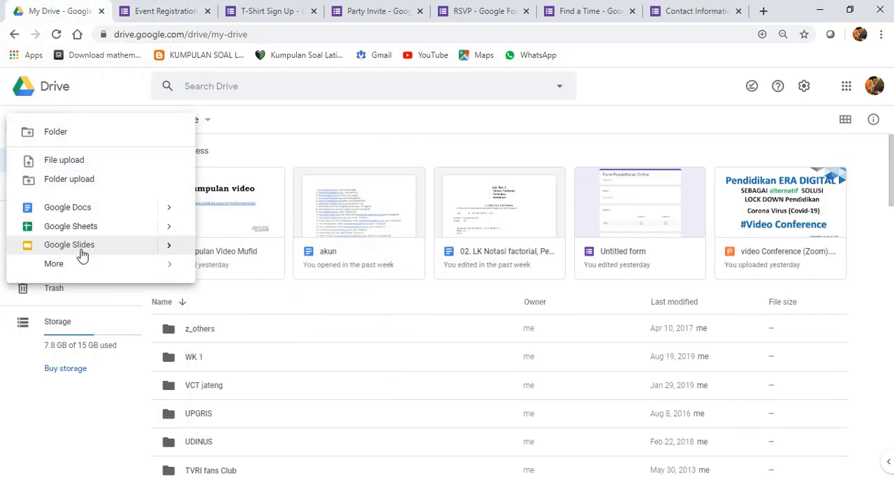
pyautogui.moveTo(83, 270)
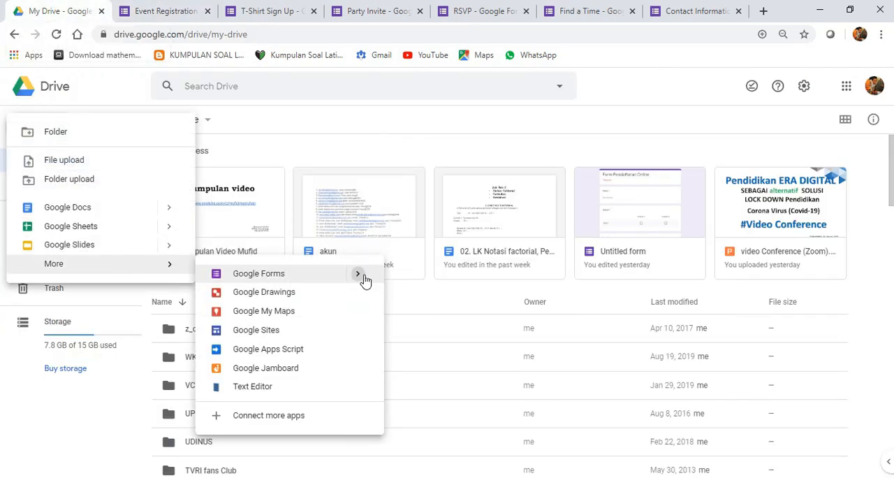
pyautogui.moveTo(382, 279)
pyautogui.click(425, 300)
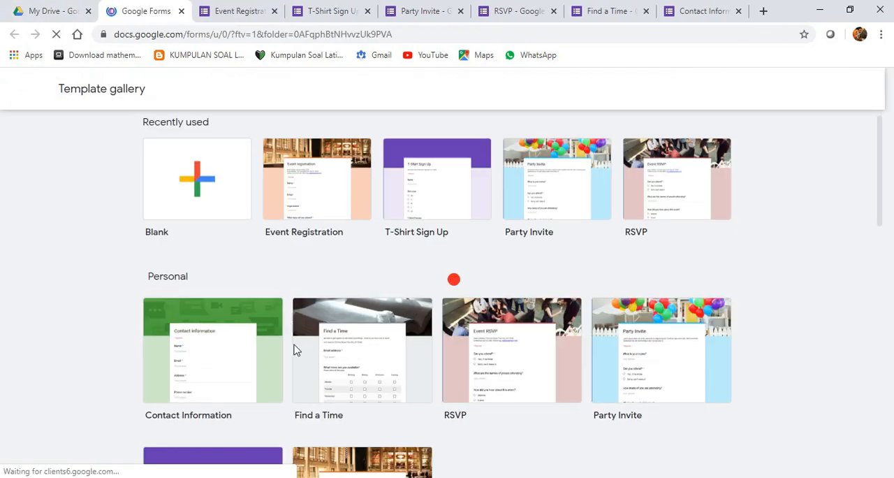
pyautogui.scroll(-4, 265, 322)
pyautogui.scroll(-5, 262, 318)
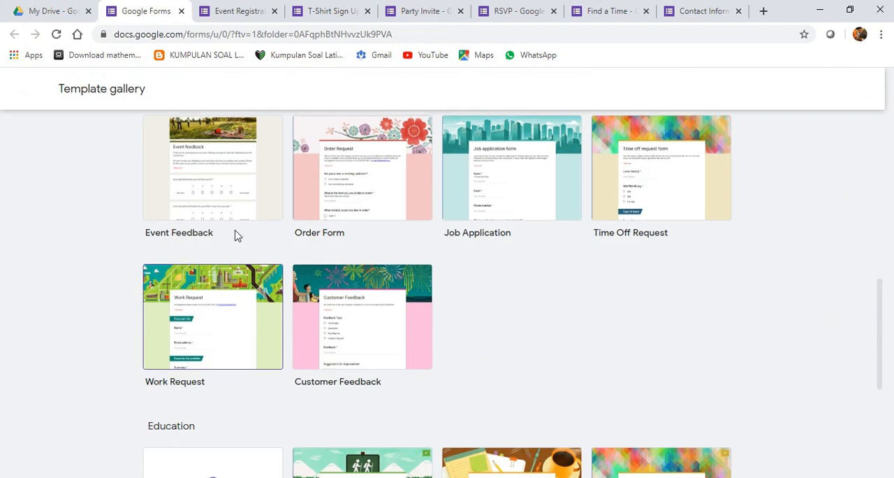
pyautogui.scroll(2, 238, 237)
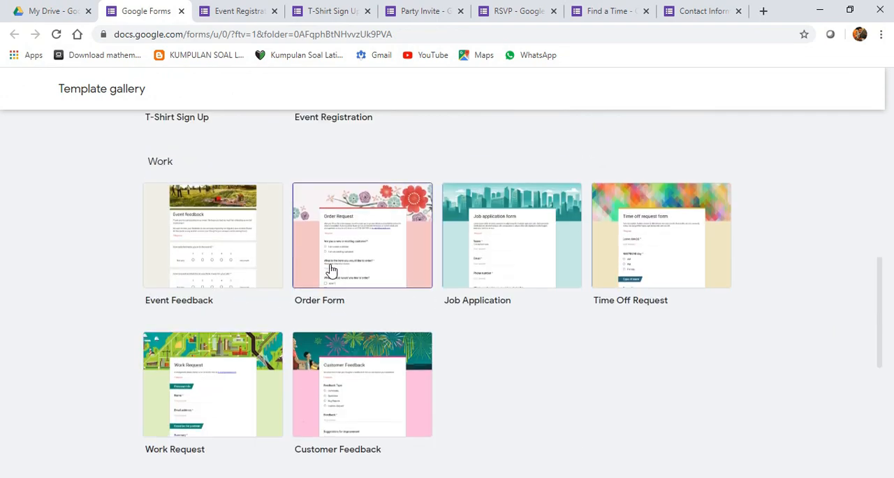
pyautogui.click(236, 248)
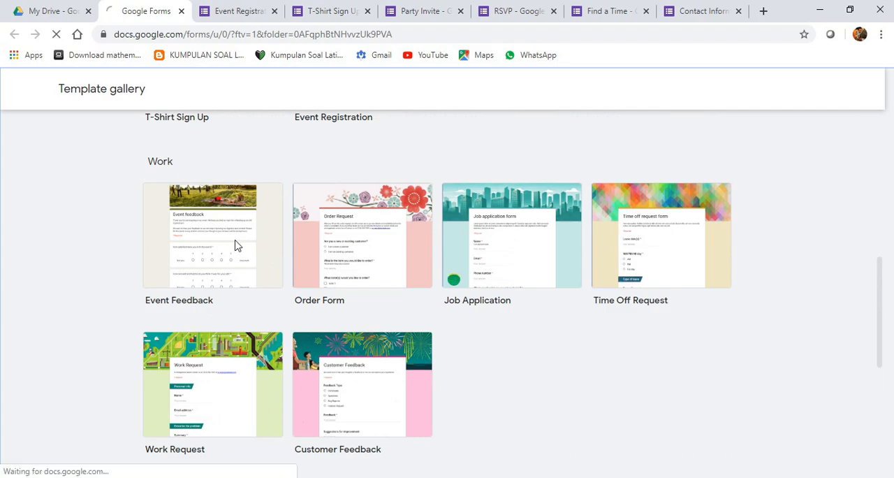
# - Look through the Event Feedback form's title, description, event satisfaction and job relevance ratings, key takeaways question, and logistics grid
pyautogui.scroll(-1, 220, 276)
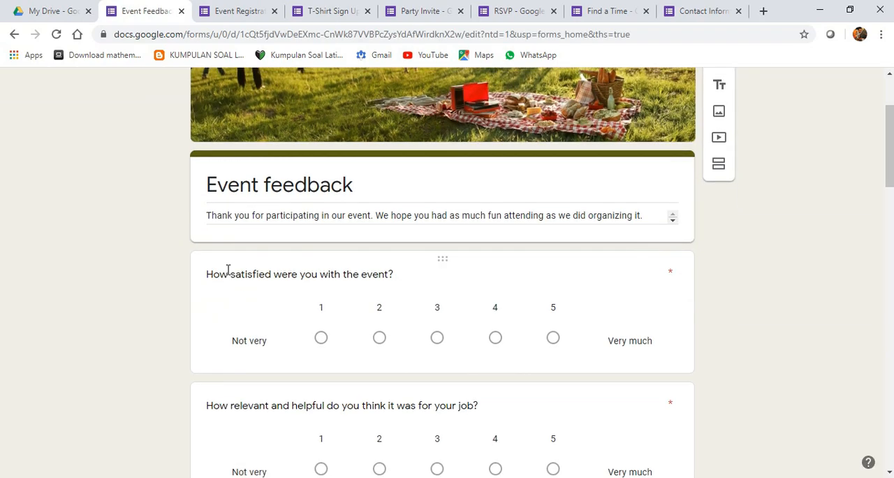
pyautogui.scroll(-4, 382, 231)
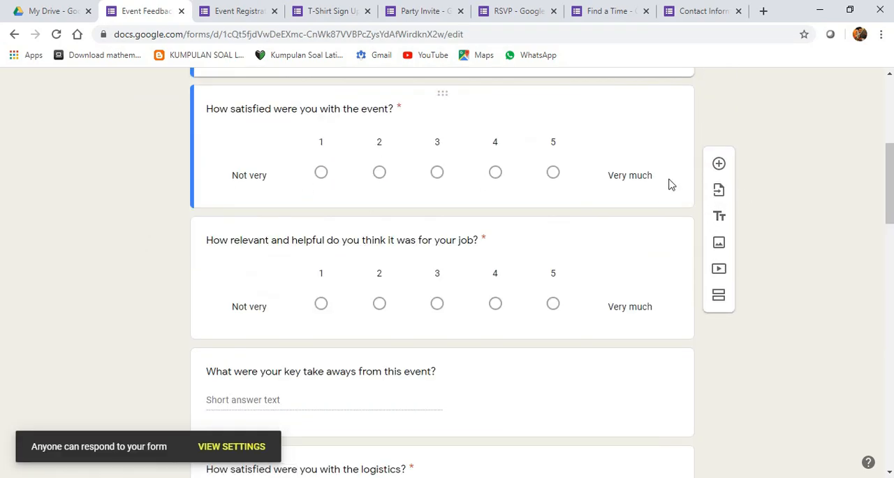
pyautogui.scroll(-5, 391, 220)
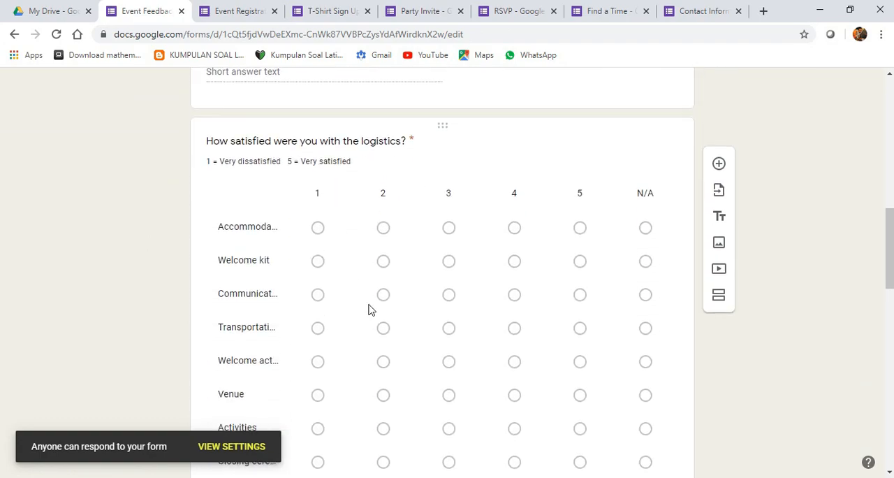
pyautogui.scroll(8, 370, 310)
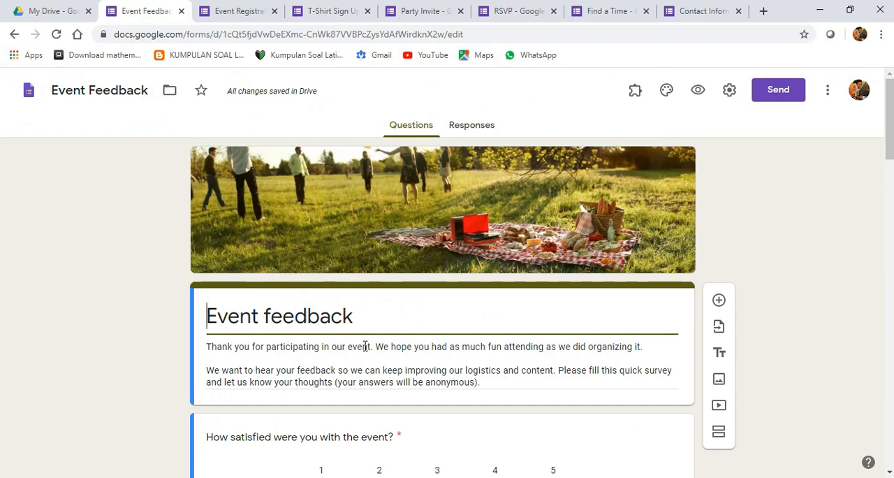
pyautogui.scroll(-1, 389, 348)
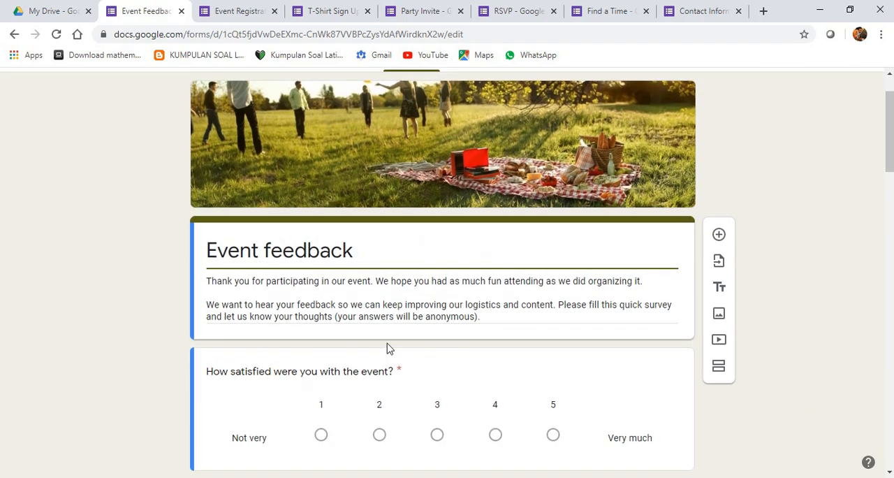
pyautogui.scroll(-2, 375, 286)
pyautogui.click(379, 296)
pyautogui.scroll(-2, 365, 252)
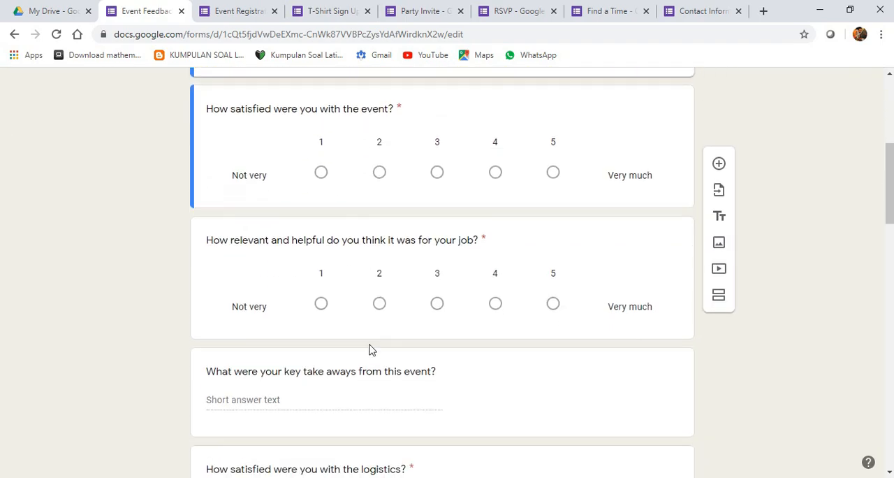
pyautogui.scroll(4, 371, 349)
pyautogui.scroll(-7, 338, 275)
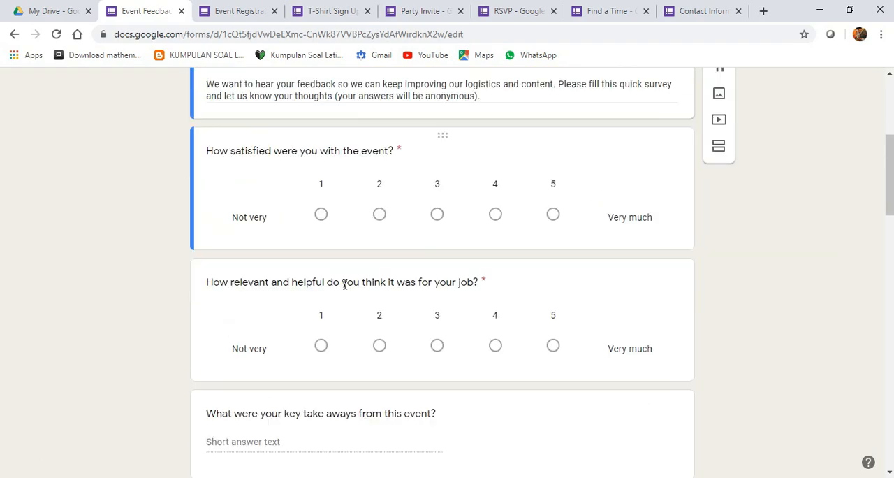
pyautogui.scroll(-2, 363, 289)
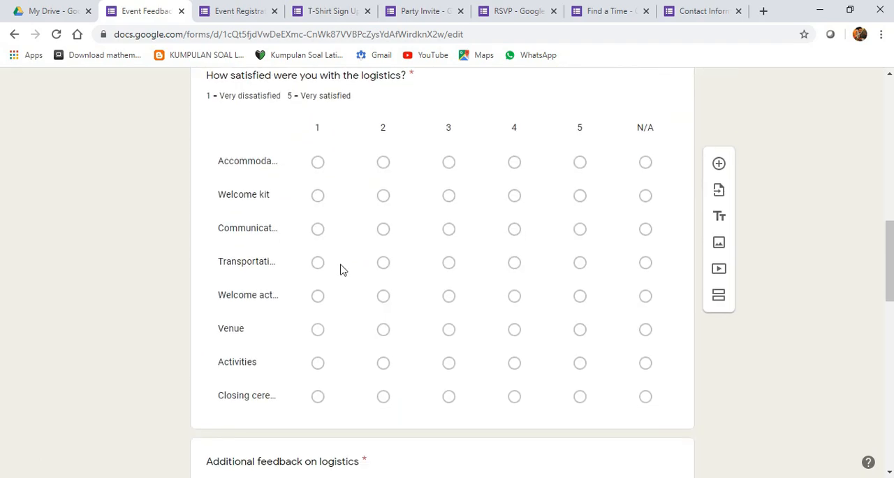
# - Open the logistics satisfaction grid for editing, review its rows and the questions below it, and return to the form's header
pyautogui.click(266, 167)
pyautogui.scroll(-4, 314, 253)
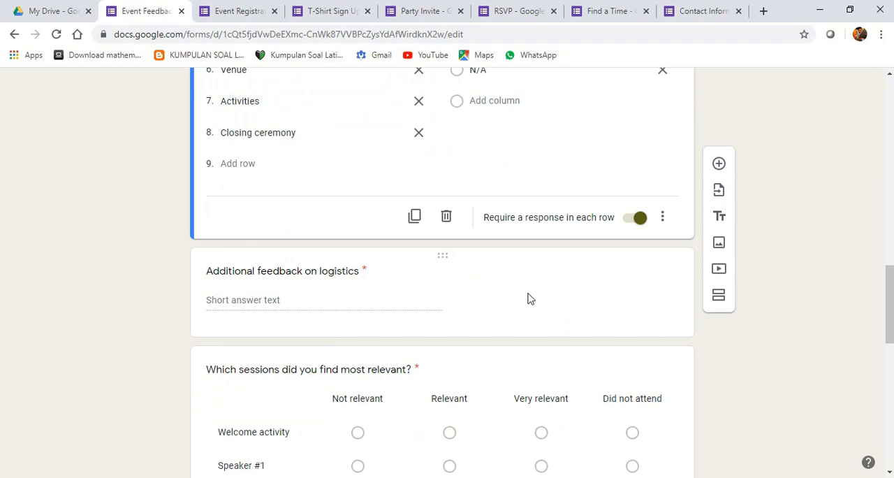
pyautogui.scroll(-4, 429, 336)
pyautogui.scroll(17, 740, 134)
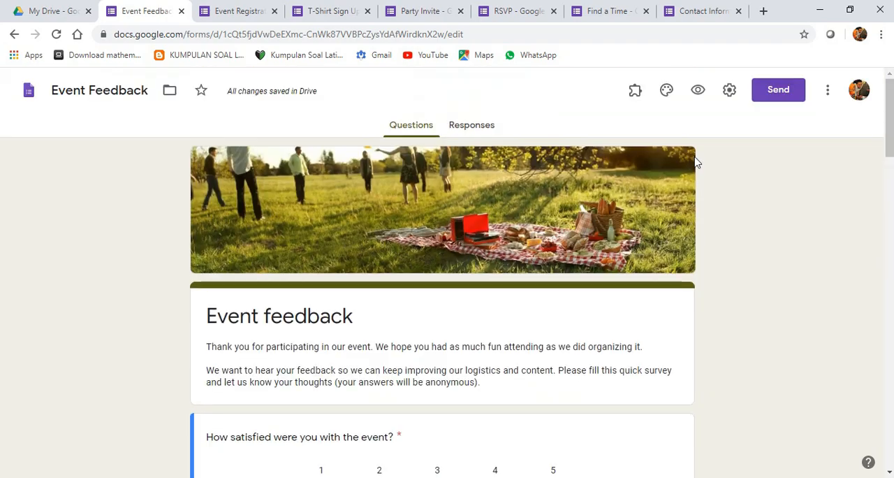
# - Preview the Event Feedback form as a respondent, review its rating, grid and comment questions, then close the preview
pyautogui.click(702, 99)
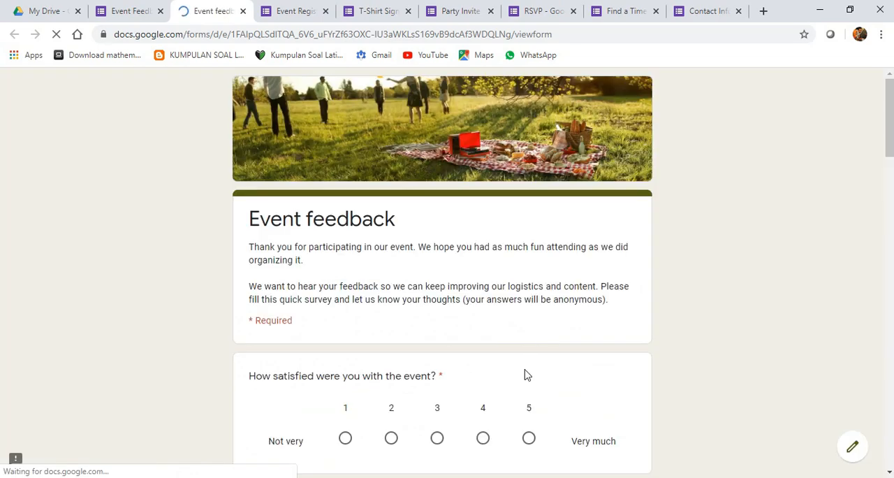
pyautogui.scroll(-4, 323, 336)
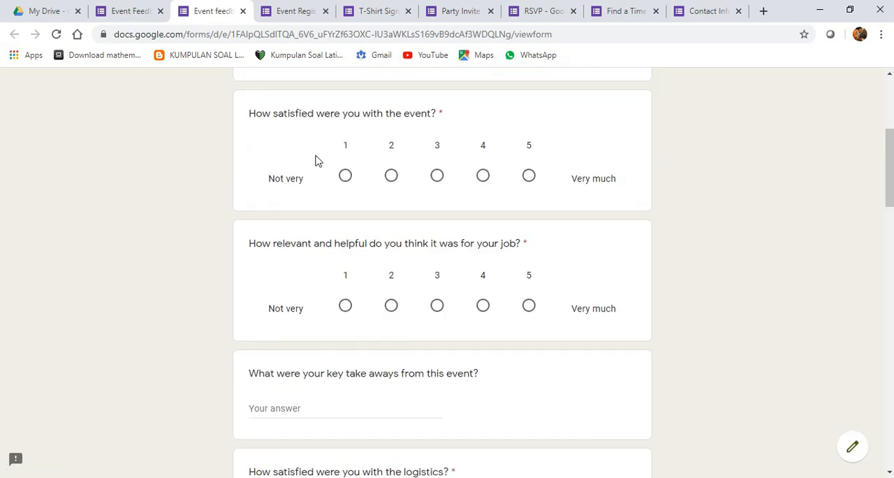
pyautogui.scroll(-4, 354, 284)
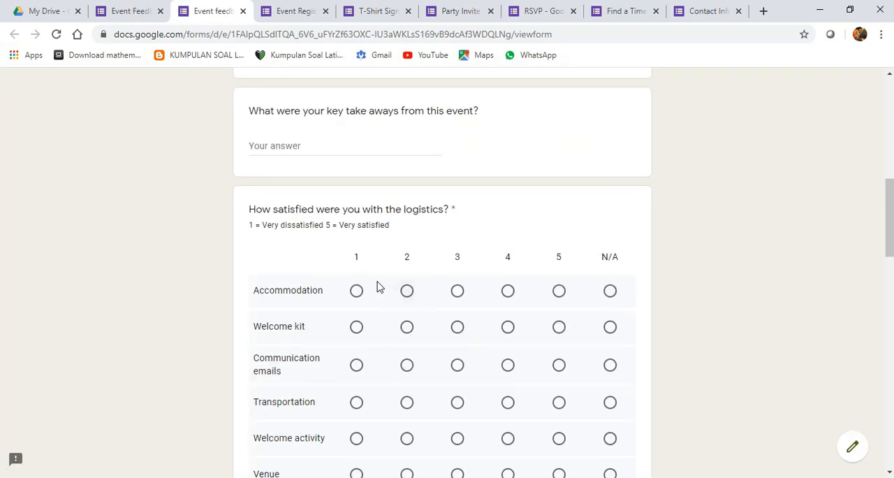
pyautogui.scroll(-12, 377, 287)
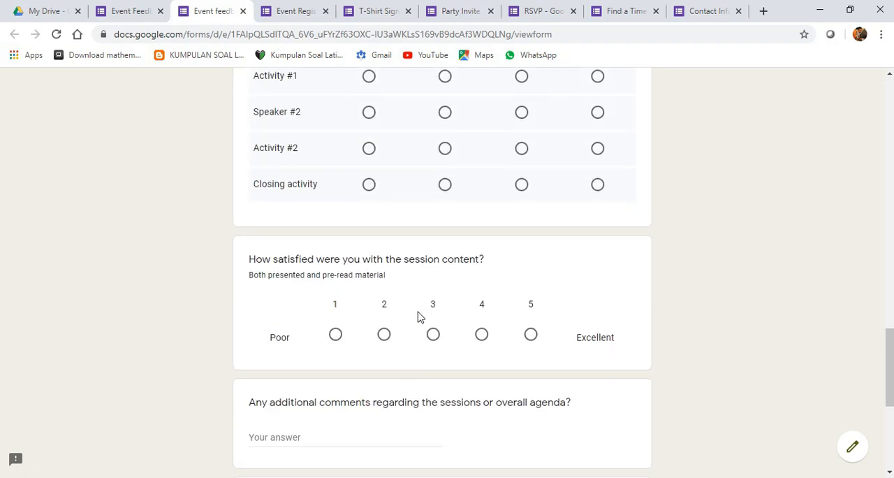
pyautogui.scroll(-4, 417, 314)
pyautogui.scroll(8, 419, 311)
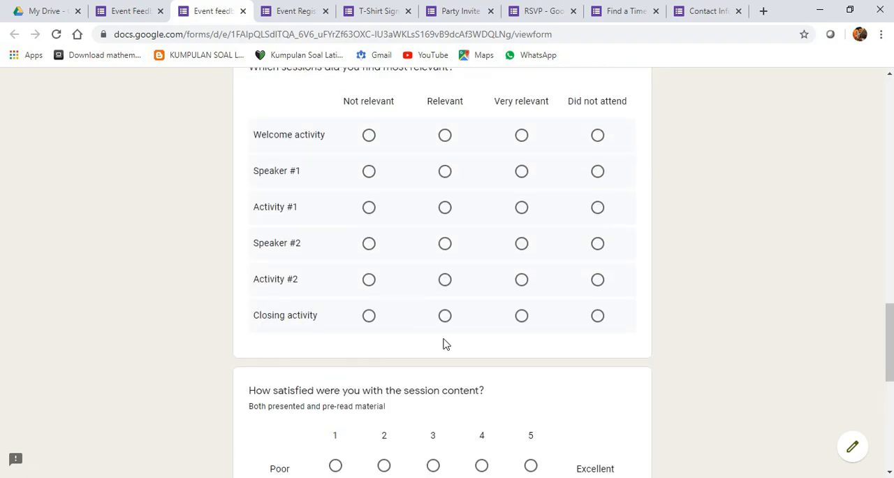
pyautogui.scroll(2, 411, 341)
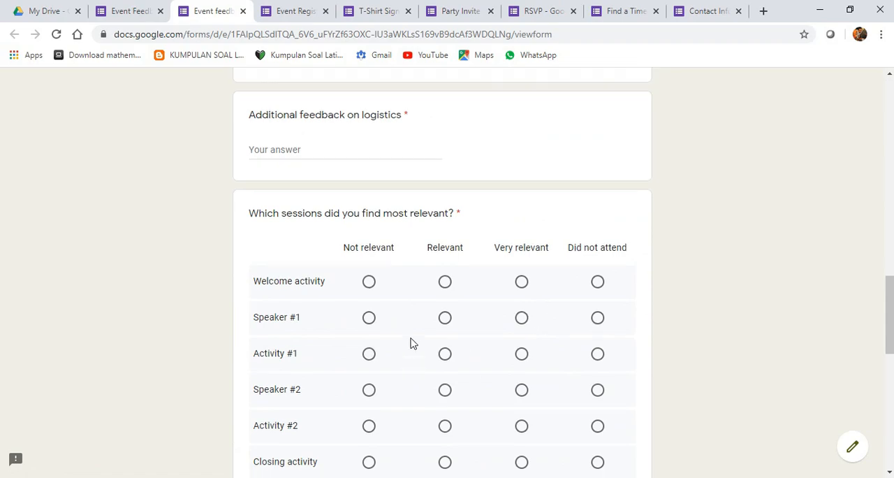
pyautogui.click(242, 12)
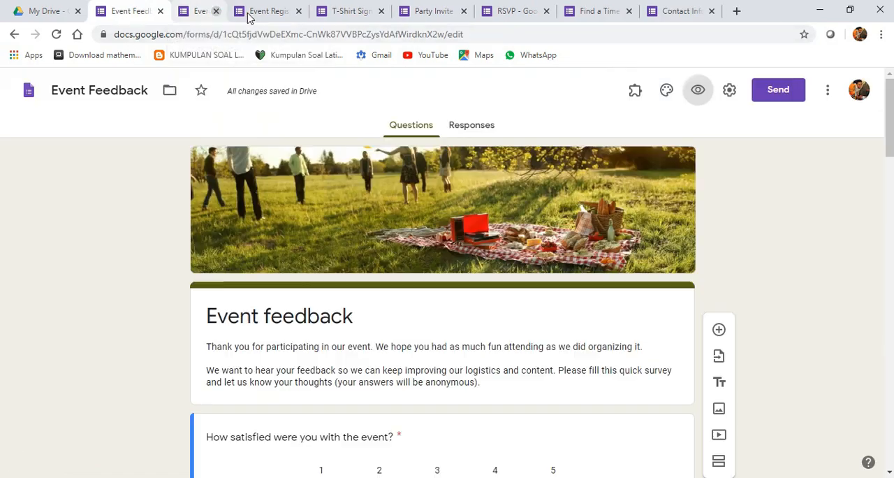
# - From My Drive, create a Google Form using the Order Form template in the Work section of the gallery
pyautogui.click(36, 13)
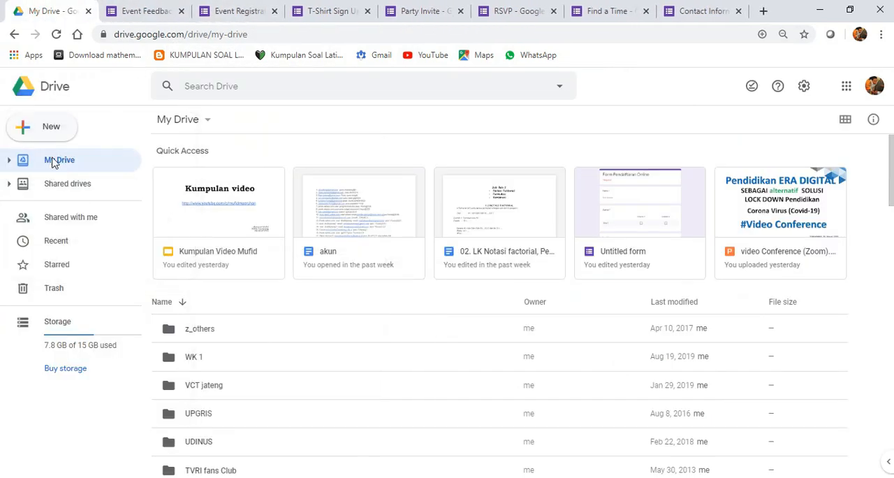
pyautogui.click(44, 127)
pyautogui.moveTo(150, 265)
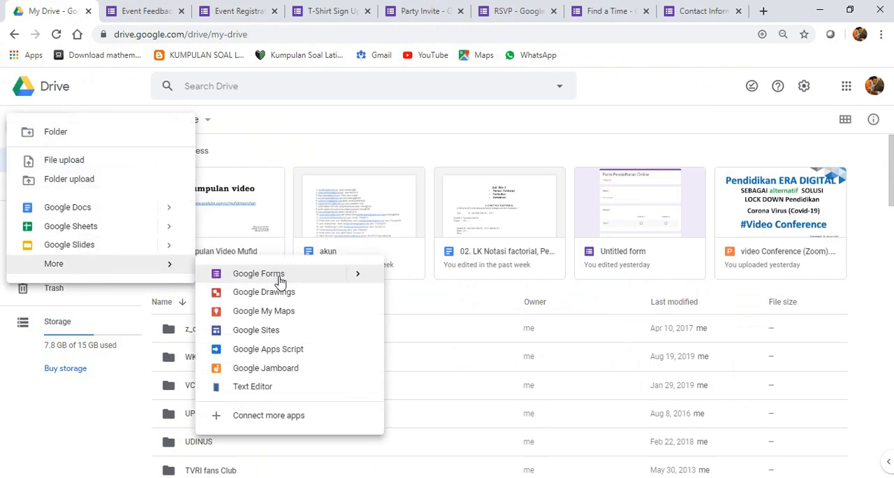
pyautogui.moveTo(374, 277)
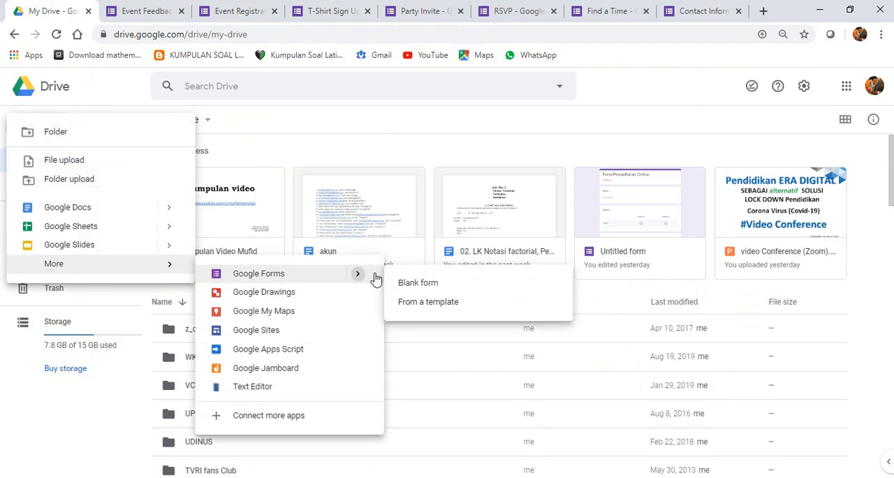
pyautogui.click(421, 306)
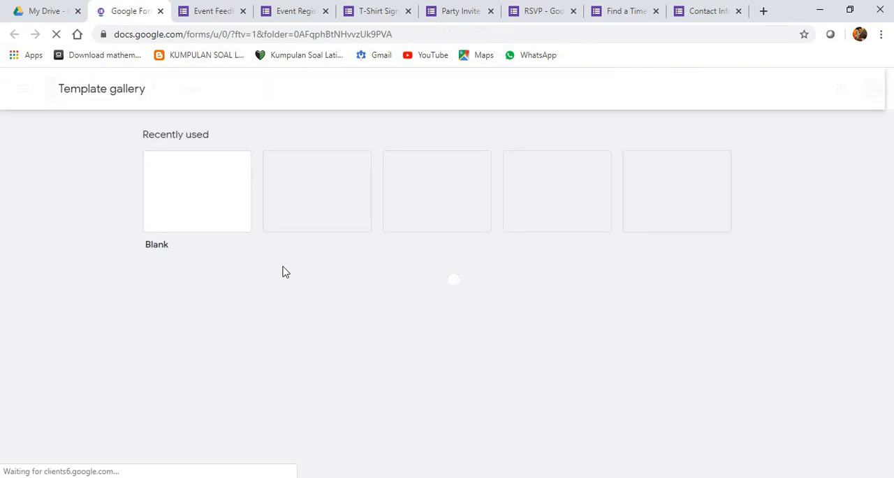
pyautogui.scroll(-5, 285, 349)
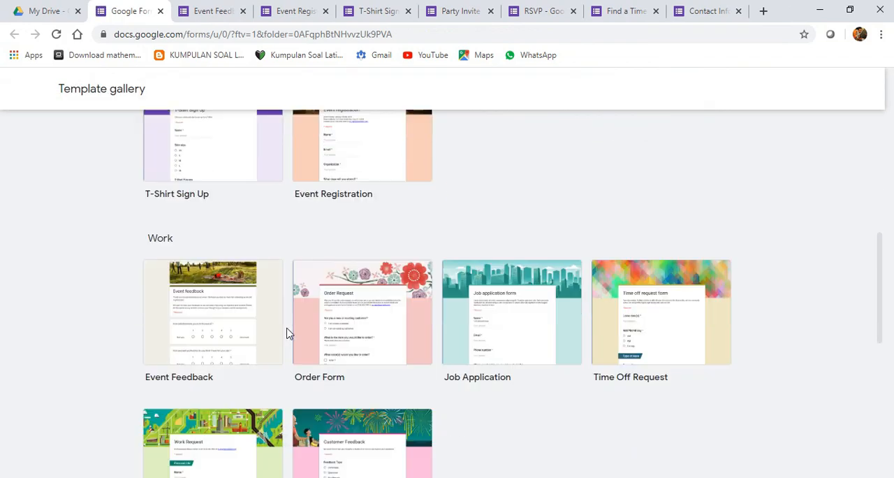
pyautogui.scroll(-2, 287, 333)
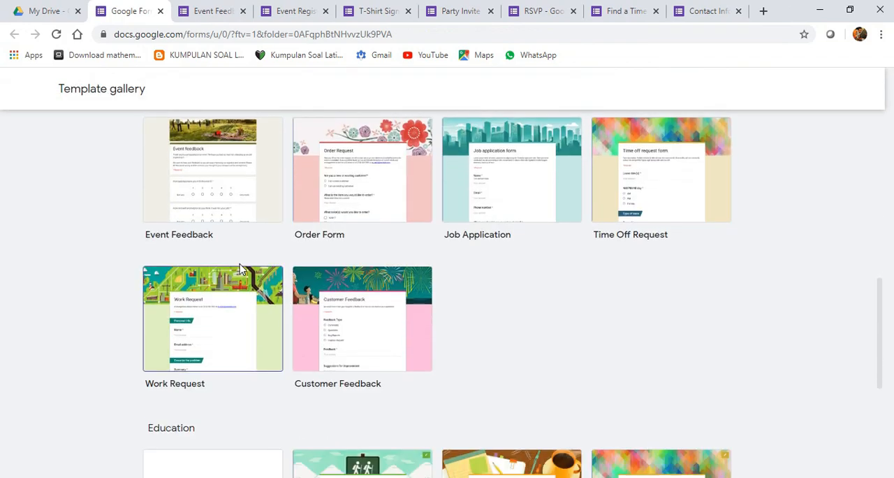
pyautogui.click(409, 210)
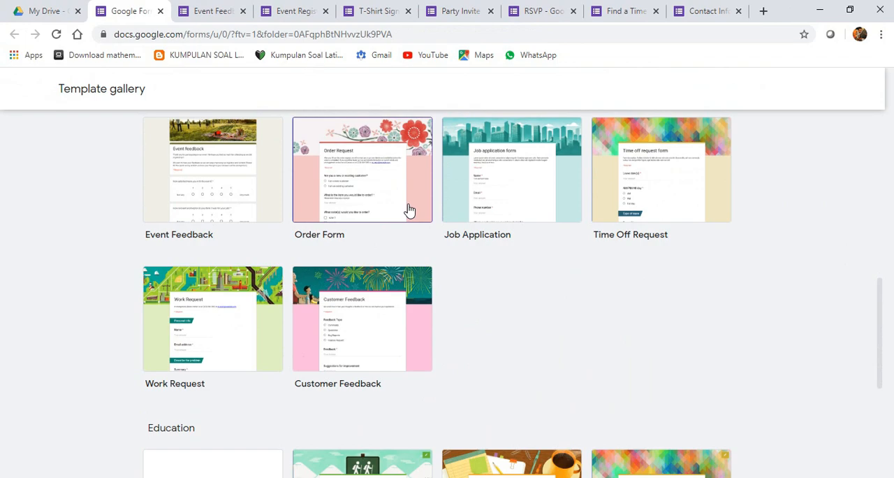
pyautogui.click(408, 208)
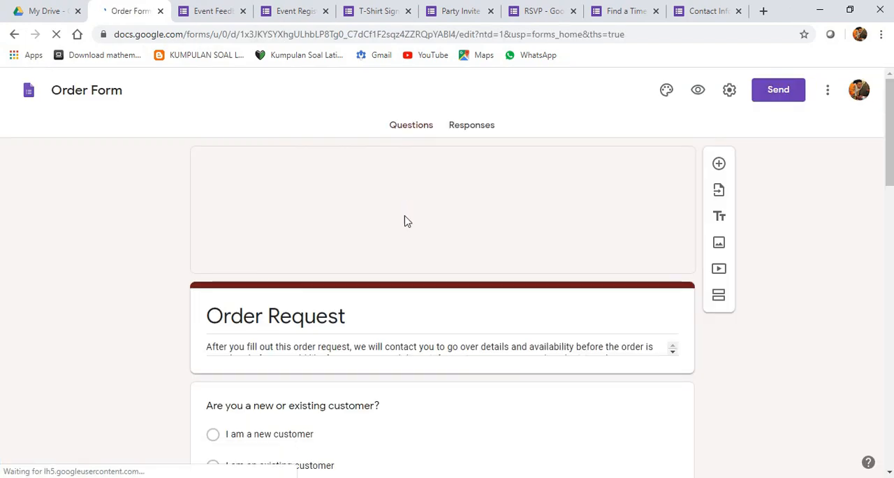
# - Look through the Order Form's customer type, item, color, product options, contact info, preferred contact method and comments questions
pyautogui.scroll(-3, 343, 312)
pyautogui.click(305, 216)
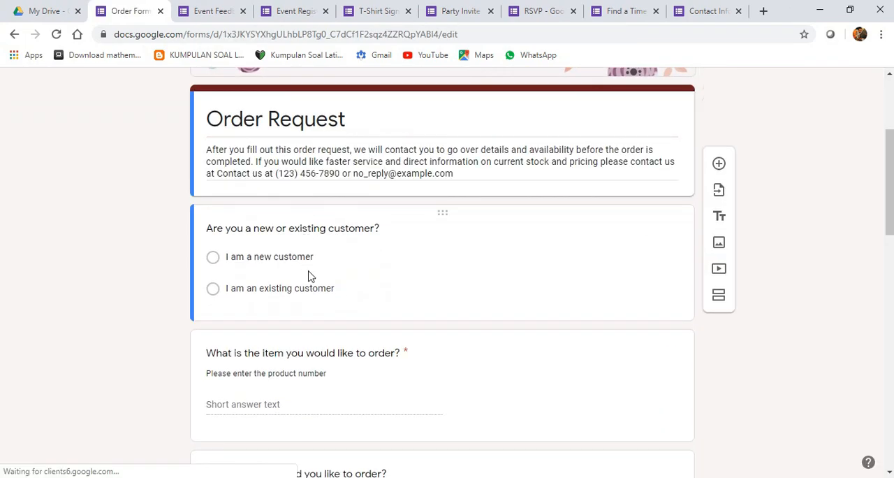
pyautogui.scroll(-4, 343, 256)
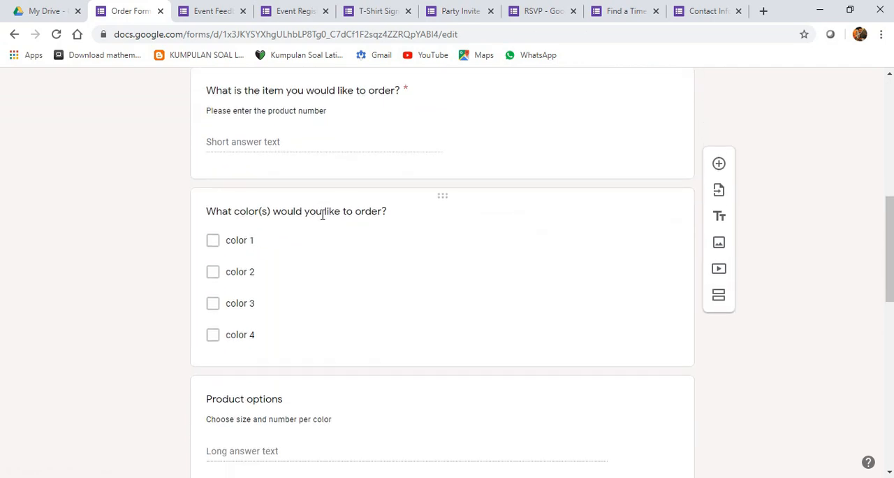
pyautogui.scroll(-5, 322, 216)
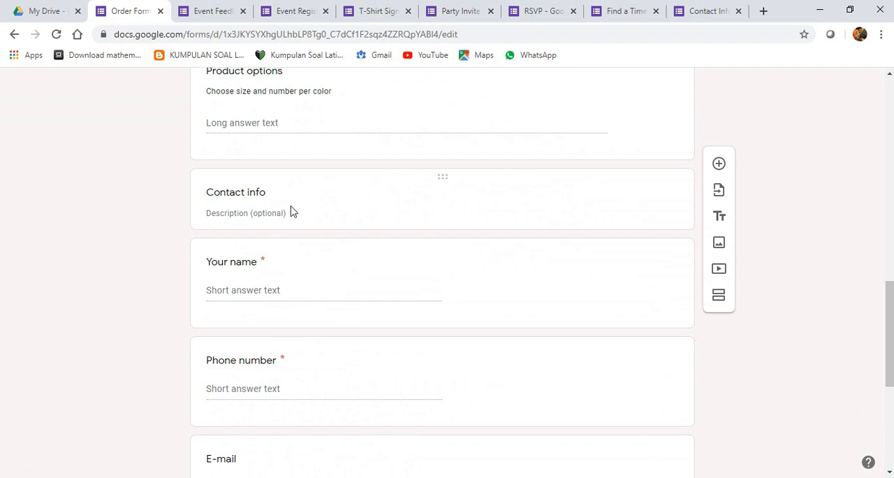
pyautogui.scroll(-1, 289, 323)
pyautogui.scroll(-4, 301, 347)
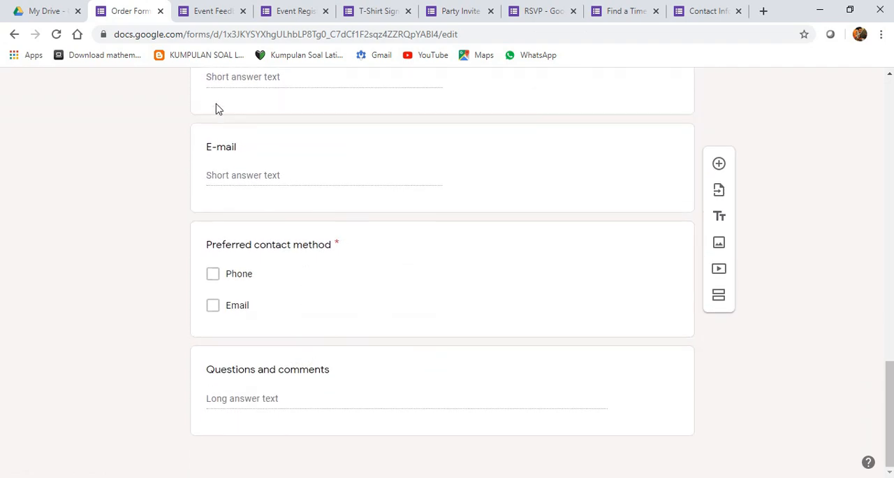
# - Return to the Order Form's header and select the full description text under the Order Request title
pyautogui.scroll(8, 570, 334)
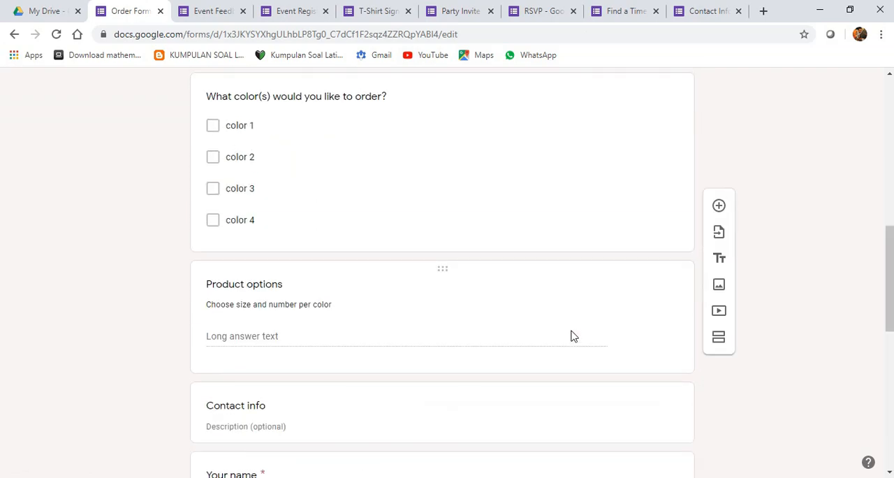
pyautogui.scroll(10, 571, 336)
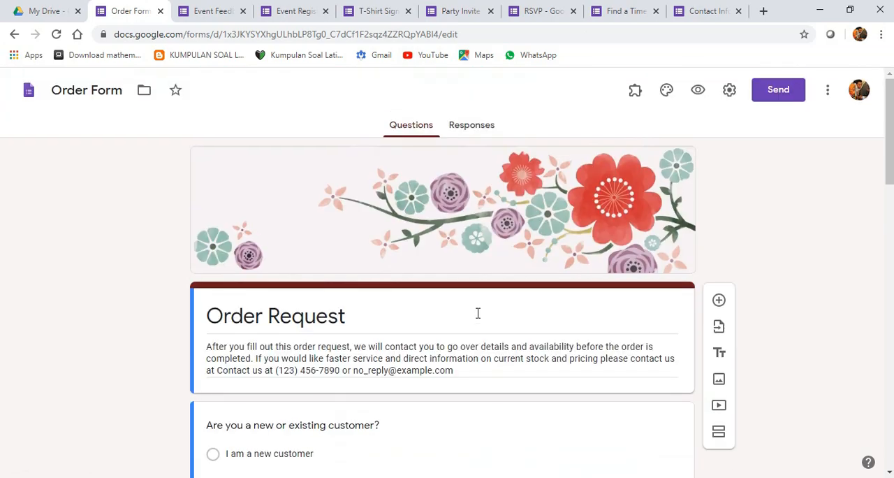
pyautogui.click(290, 308)
pyautogui.moveTo(296, 333); pyautogui.dragTo(489, 383)
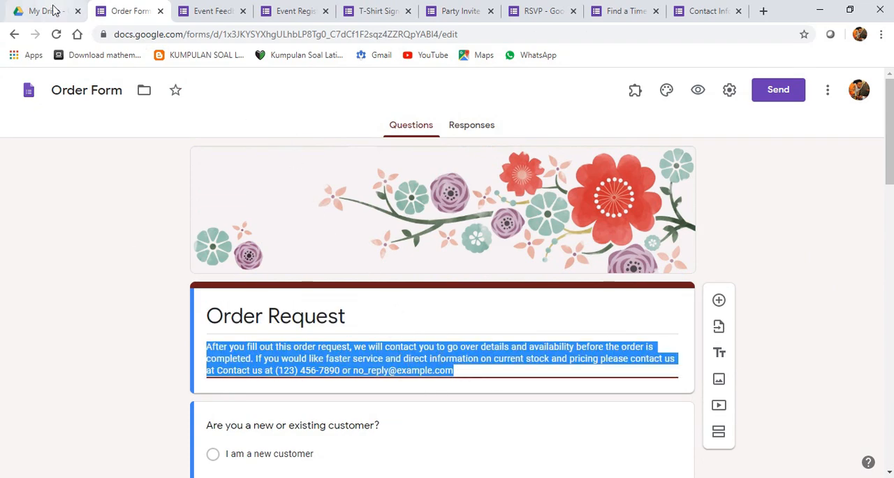
# - From My Drive, create a Google Form using the Job Application template in the Work section of the gallery
pyautogui.click(54, 10)
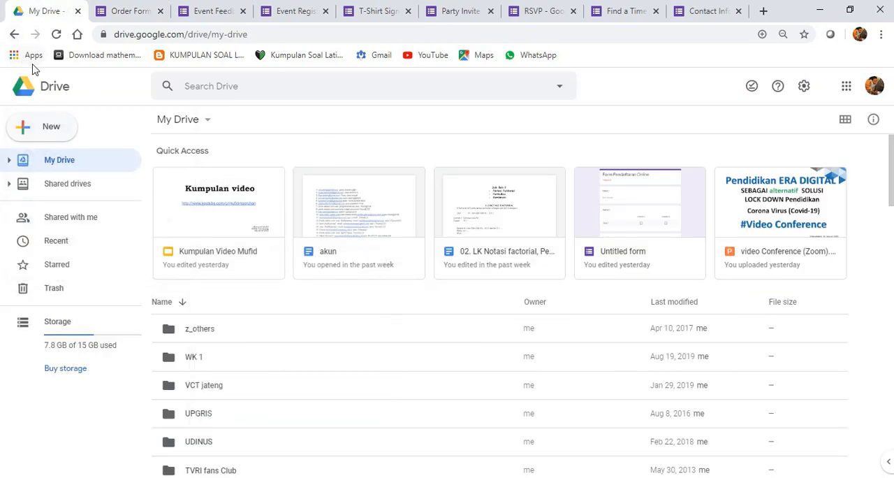
pyautogui.click(40, 131)
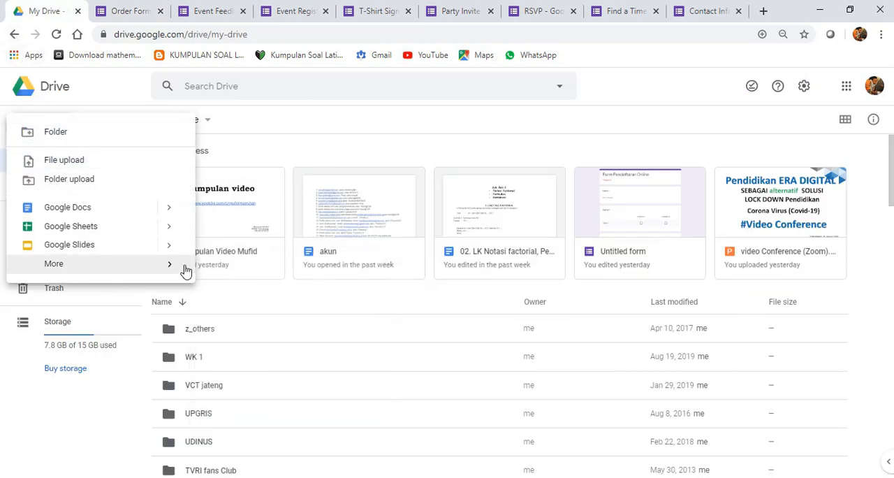
pyautogui.moveTo(186, 269)
pyautogui.moveTo(359, 280)
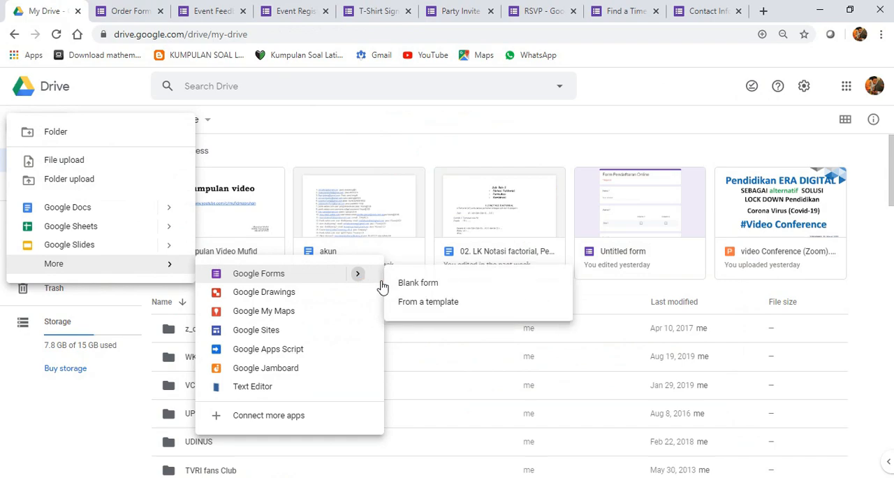
pyautogui.click(426, 302)
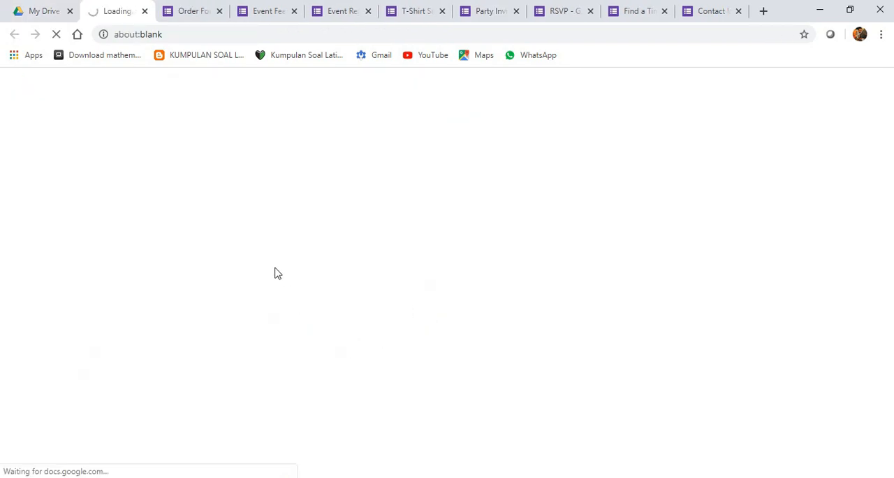
pyautogui.scroll(-1, 366, 330)
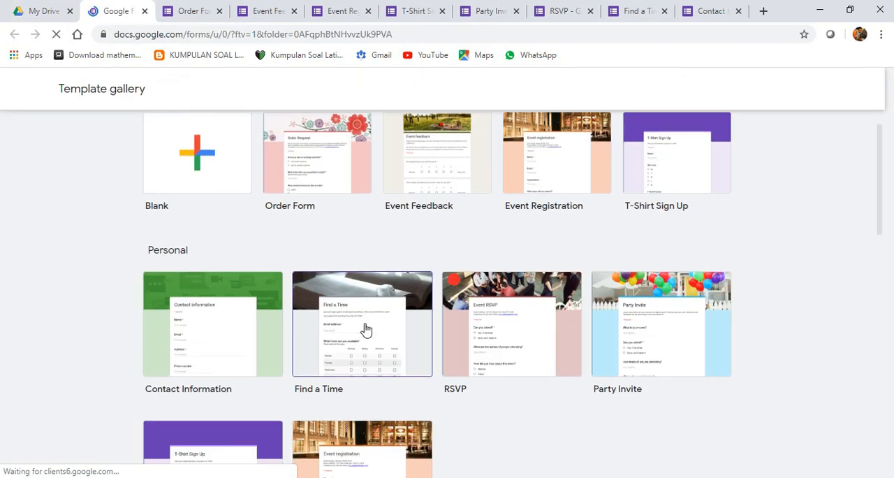
pyautogui.scroll(-6, 366, 329)
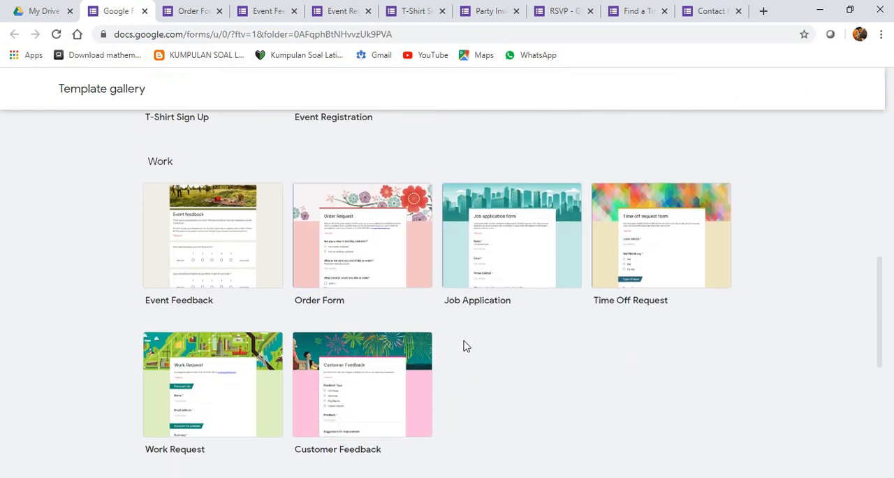
pyautogui.click(530, 278)
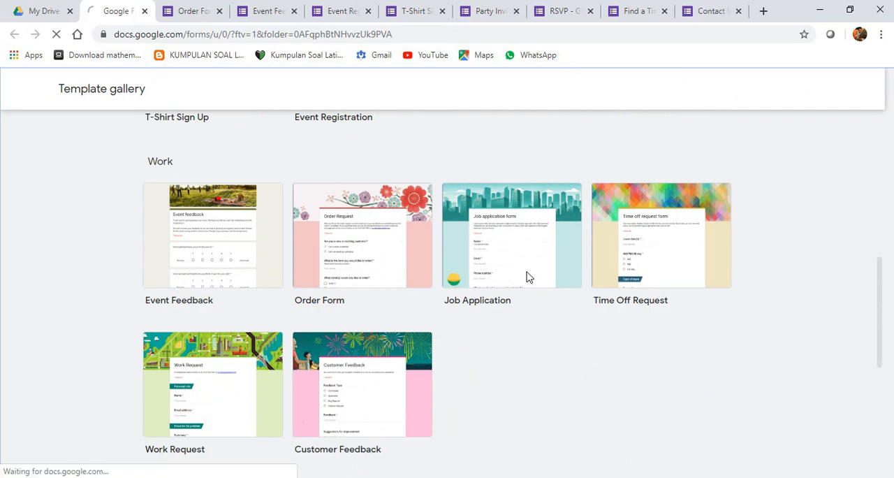
# - Look through the Job Application form's description, name, email, phone number, position and cover letter or resume questions
pyautogui.scroll(-3, 285, 286)
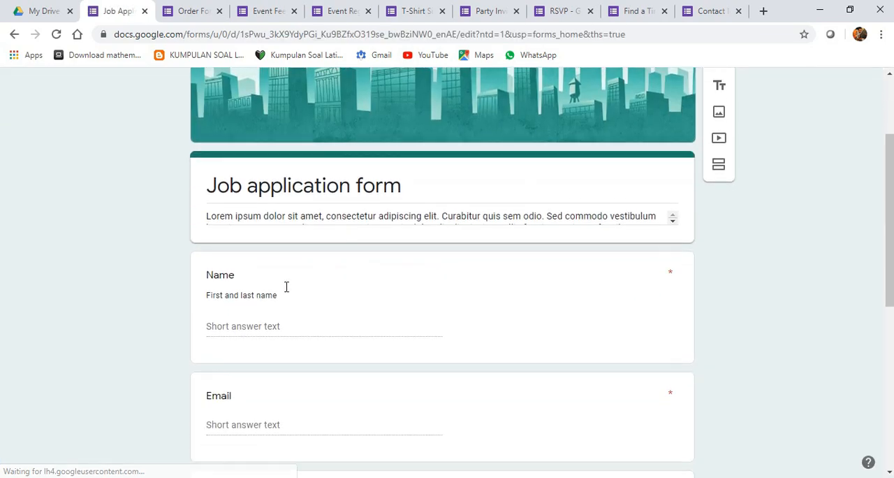
pyautogui.scroll(-4, 260, 289)
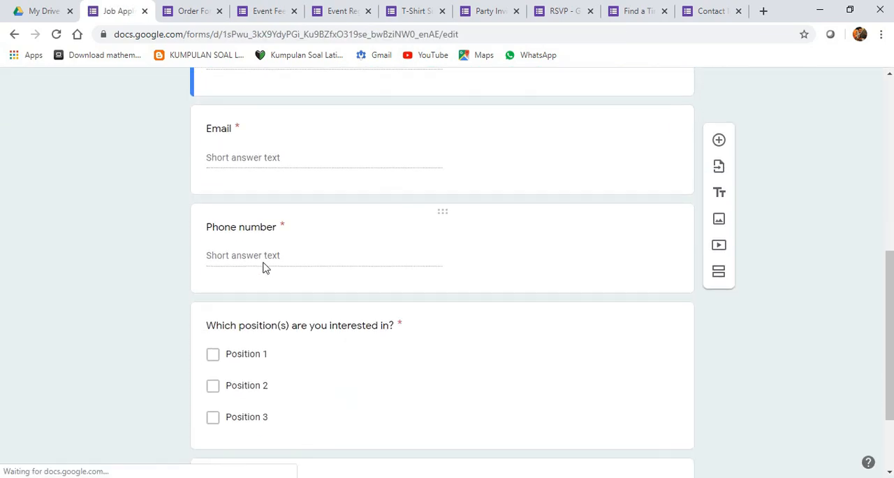
pyautogui.scroll(-1, 266, 244)
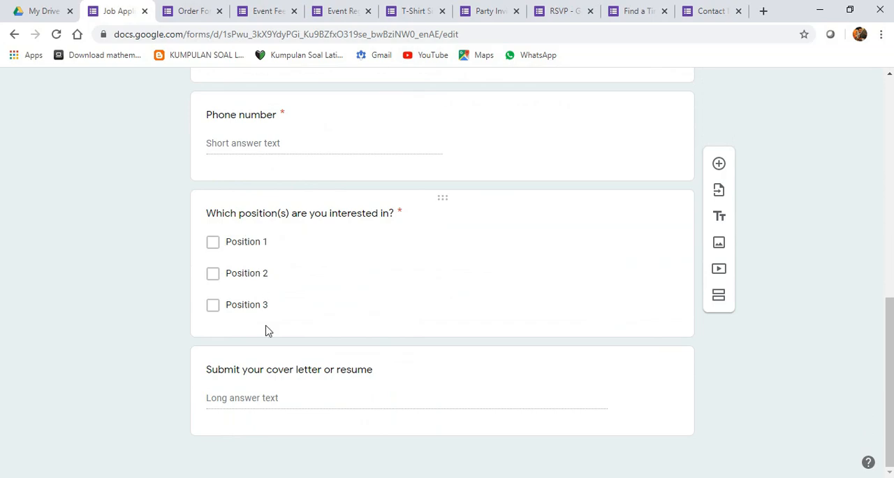
pyautogui.scroll(8, 293, 296)
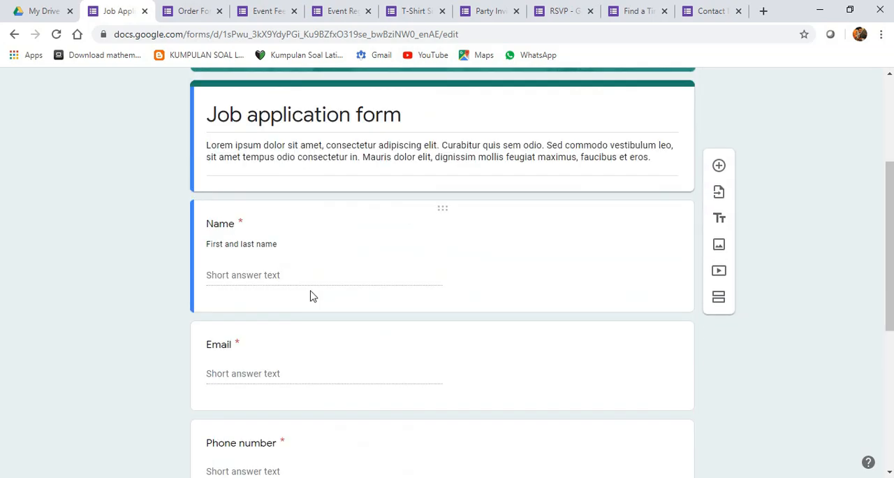
pyautogui.scroll(-5, 430, 336)
pyautogui.scroll(5, 373, 304)
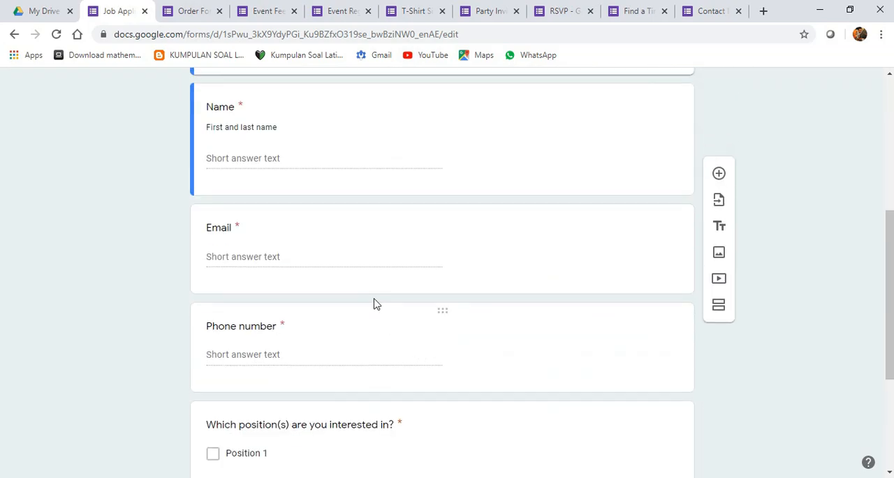
# - Return to My Drive and create a Google Form from the Customer Feedback template in the gallery's Work section
pyautogui.click(35, 10)
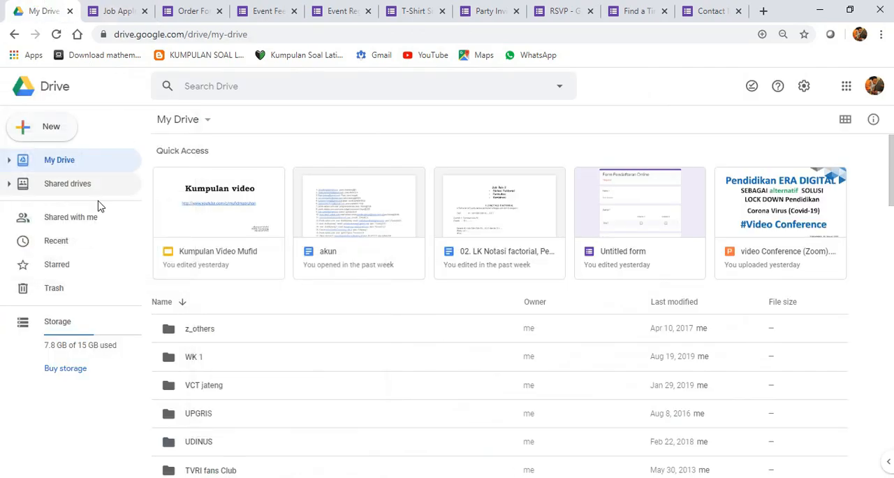
pyautogui.click(49, 129)
pyautogui.moveTo(112, 265)
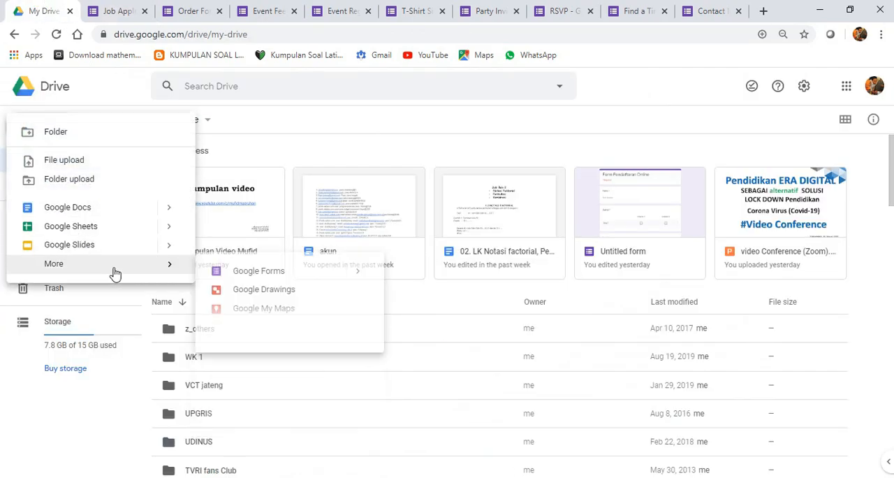
pyautogui.moveTo(365, 282)
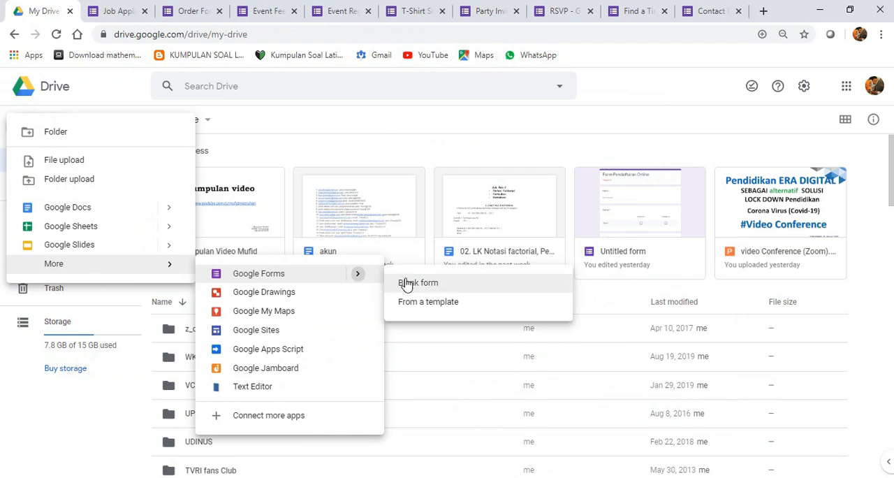
pyautogui.click(422, 300)
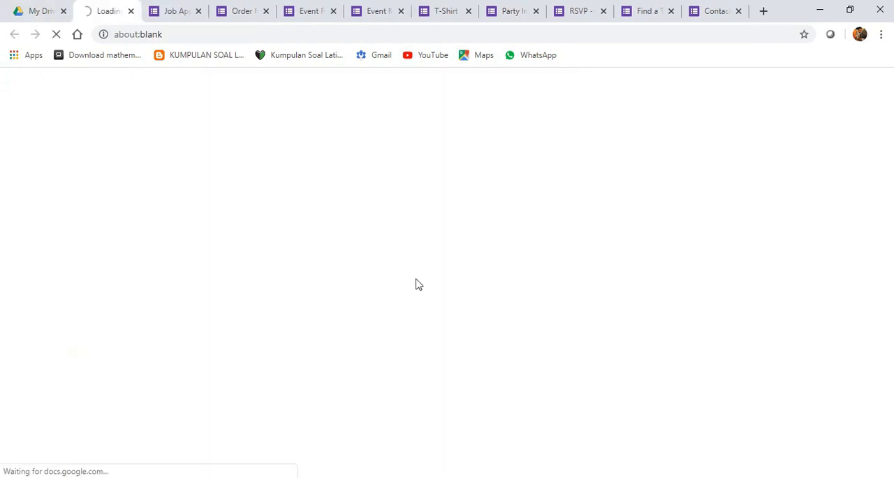
pyautogui.scroll(-1, 466, 330)
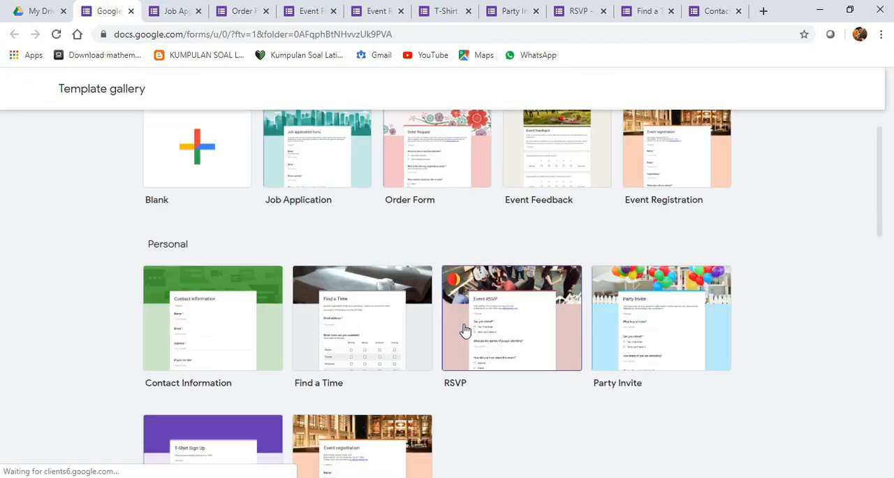
pyautogui.scroll(-6, 597, 367)
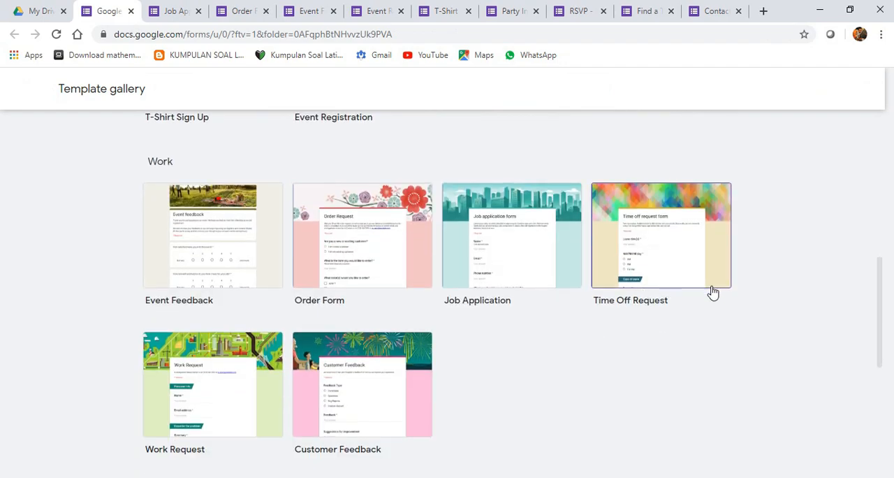
pyautogui.click(697, 245)
pyautogui.scroll(3, 426, 281)
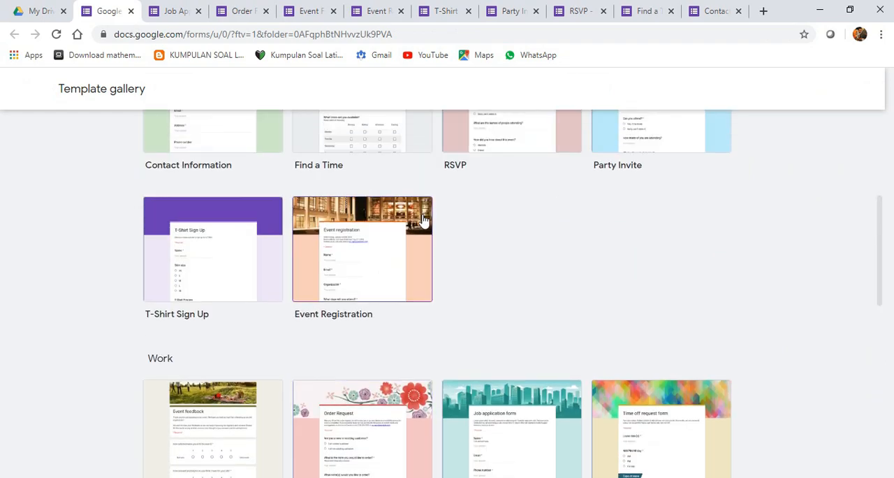
pyautogui.scroll(-4, 314, 279)
pyautogui.scroll(-1, 210, 347)
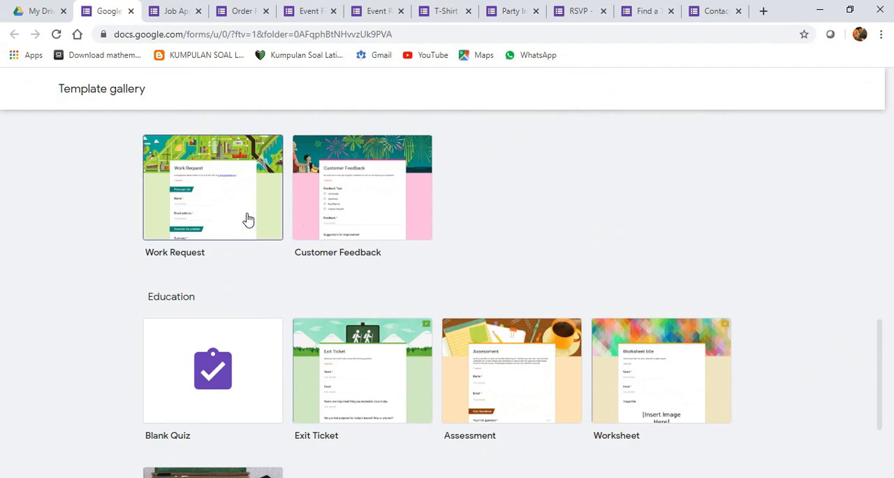
pyautogui.scroll(2, 361, 280)
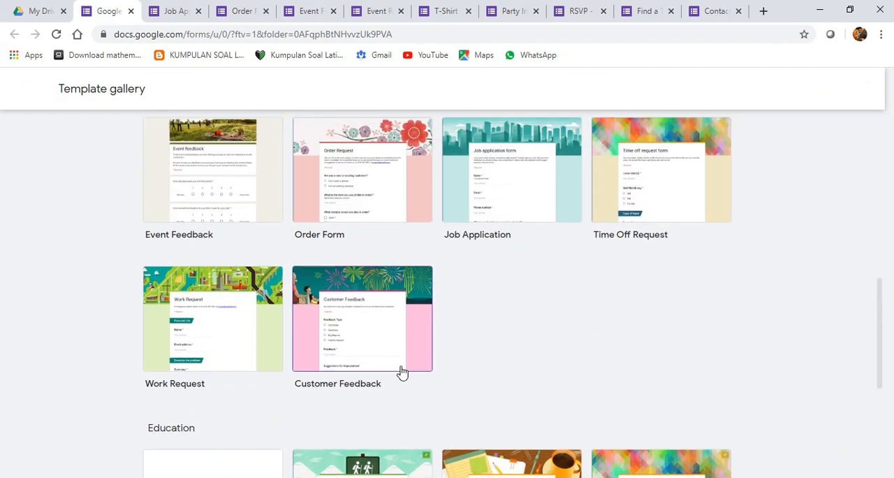
pyautogui.click(427, 341)
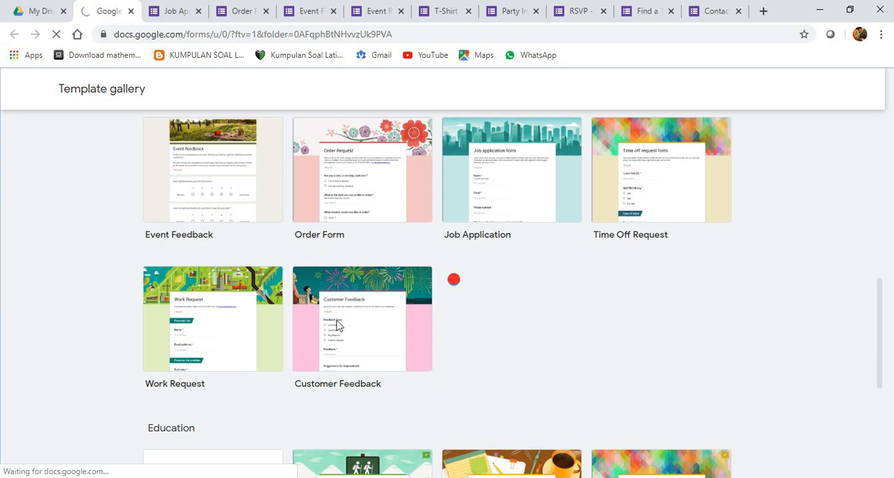
# - Look through the Customer Feedback form from its header down to the Name and Email questions
pyautogui.scroll(-4, 314, 251)
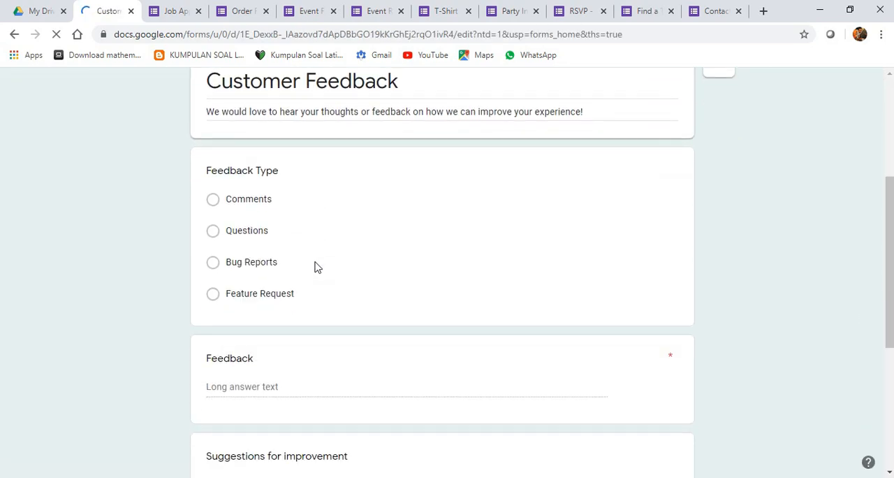
pyautogui.scroll(-4, 286, 202)
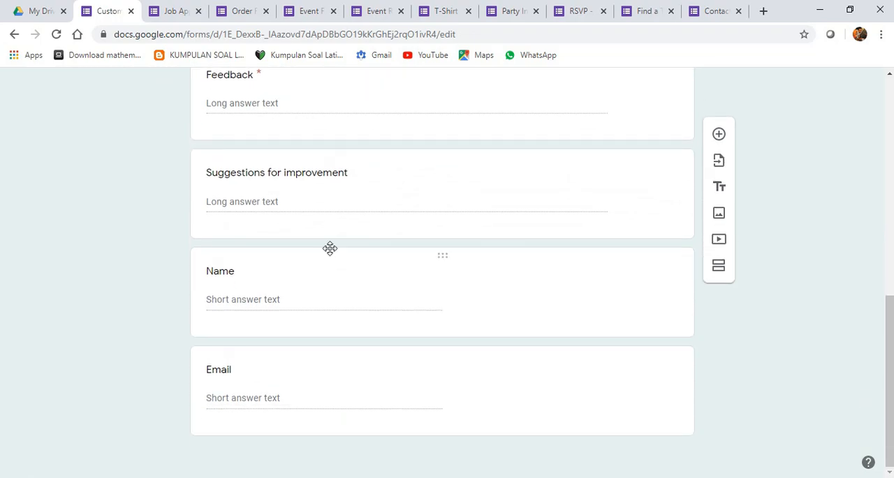
pyautogui.scroll(10, 339, 253)
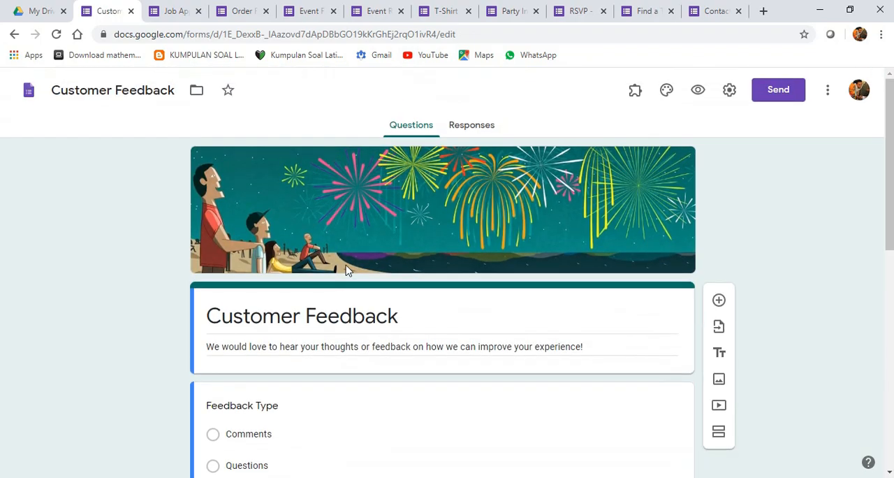
pyautogui.scroll(-2, 351, 284)
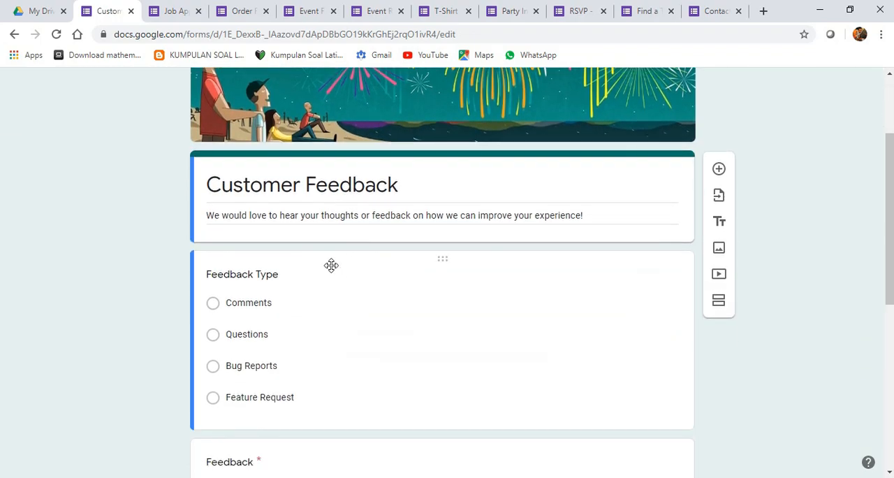
# - Open the Feedback Type, Feedback and Suggestions for improvement questions in turn to examine their answer types and options
pyautogui.click(252, 299)
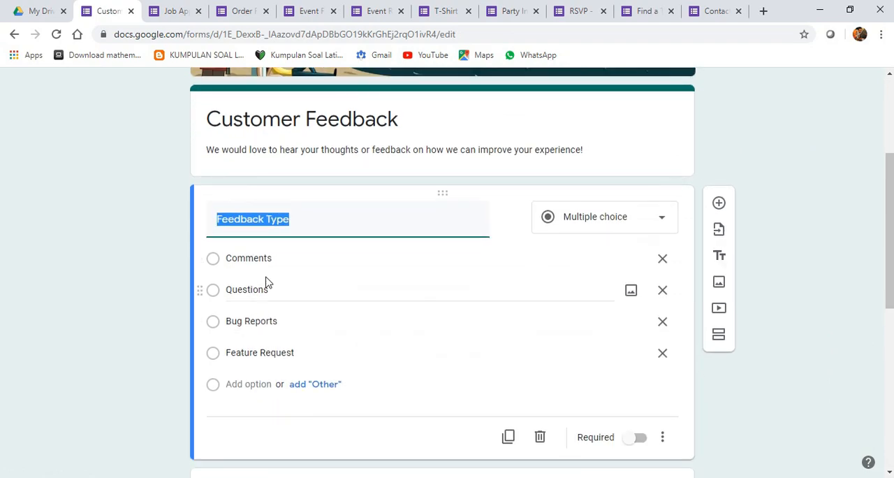
pyautogui.click(250, 258)
pyautogui.scroll(-3, 275, 290)
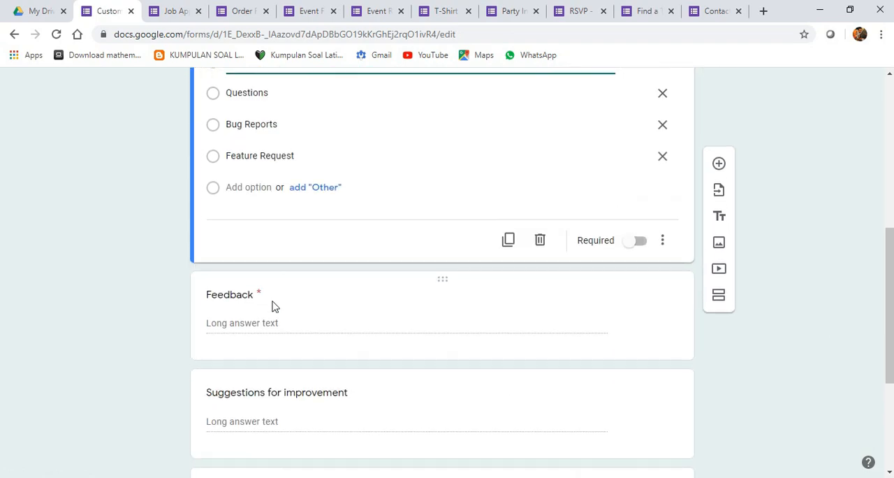
pyautogui.click(257, 322)
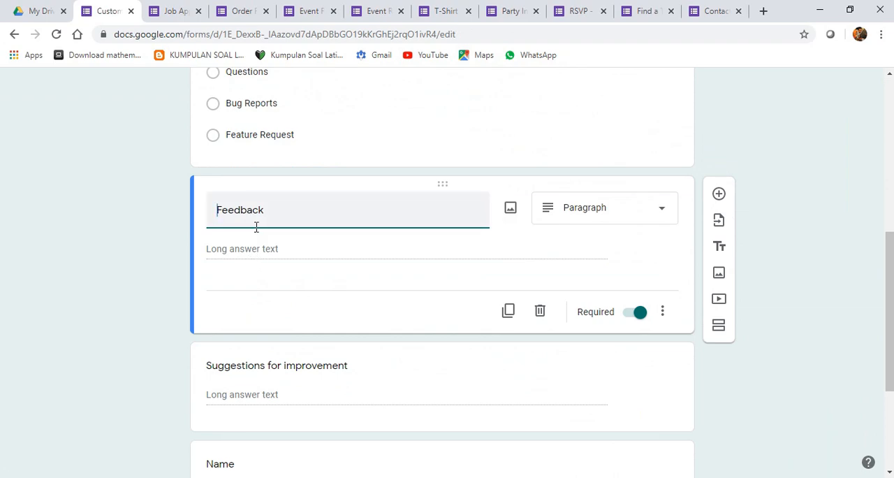
pyautogui.click(255, 250)
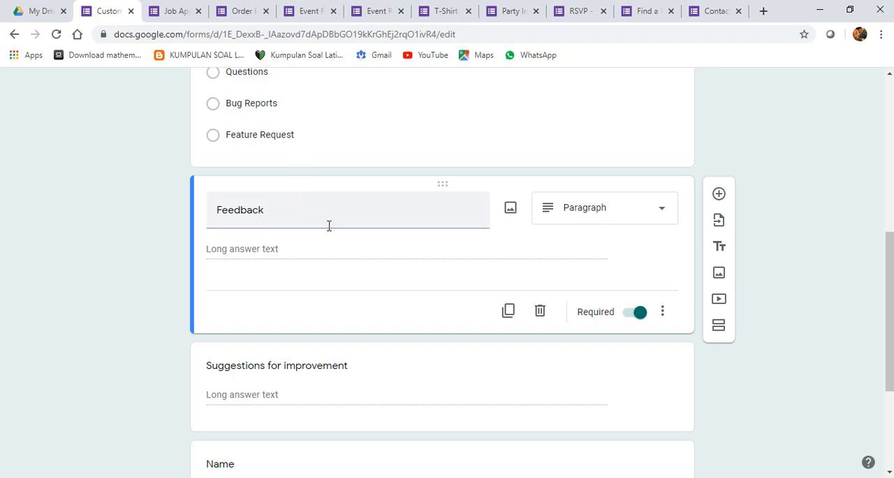
pyautogui.scroll(-2, 328, 280)
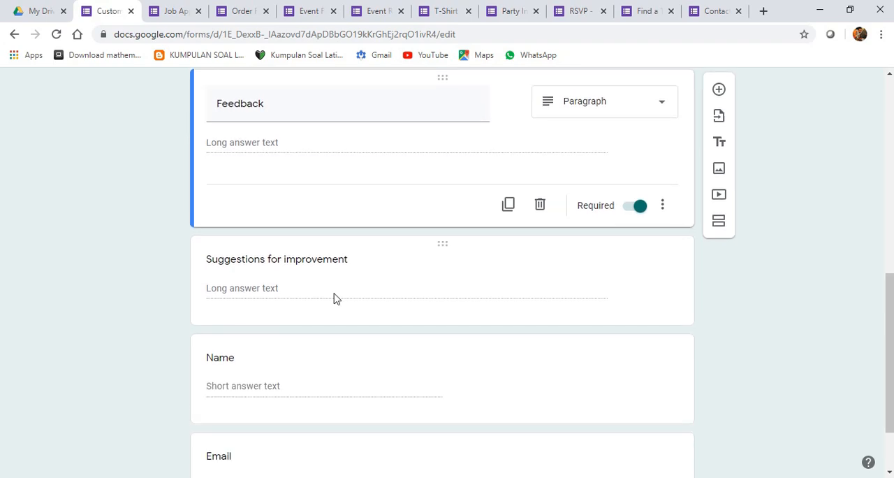
pyautogui.click(266, 262)
pyautogui.scroll(-1, 269, 335)
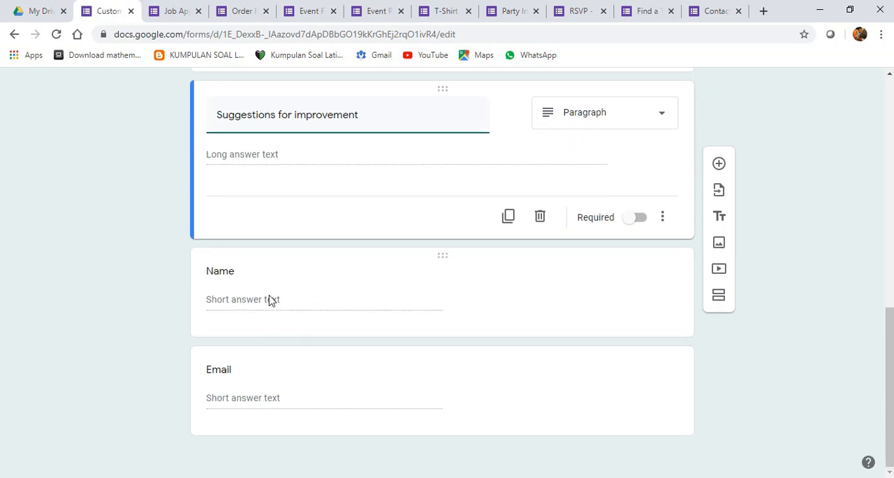
pyautogui.scroll(8, 264, 345)
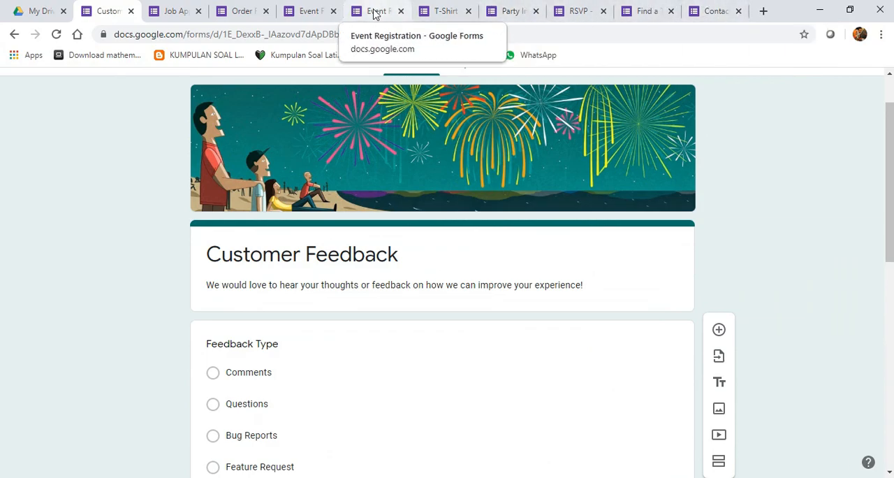
# - Move the Event Feedback form's browser tab next to the Customer Feedback tab, and return to the Customer Feedback form
pyautogui.click(318, 9)
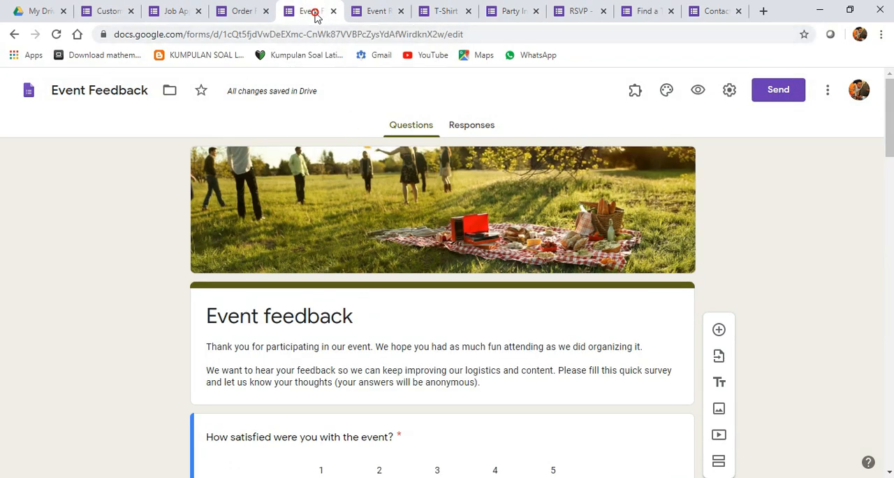
pyautogui.moveTo(313, 10); pyautogui.dragTo(183, 15)
pyautogui.click(109, 10)
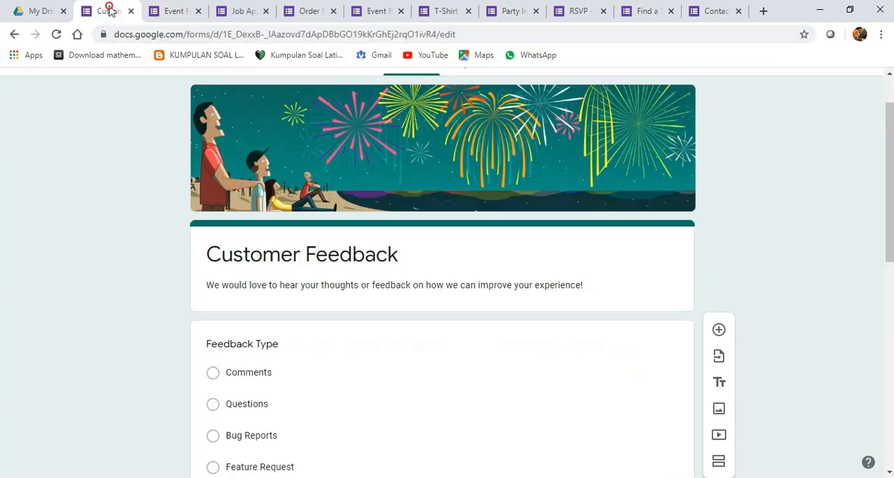
# - Switch to the Event Feedback form and look through its header, satisfaction and relevance scales, key take aways question and logistics grid
pyautogui.click(174, 7)
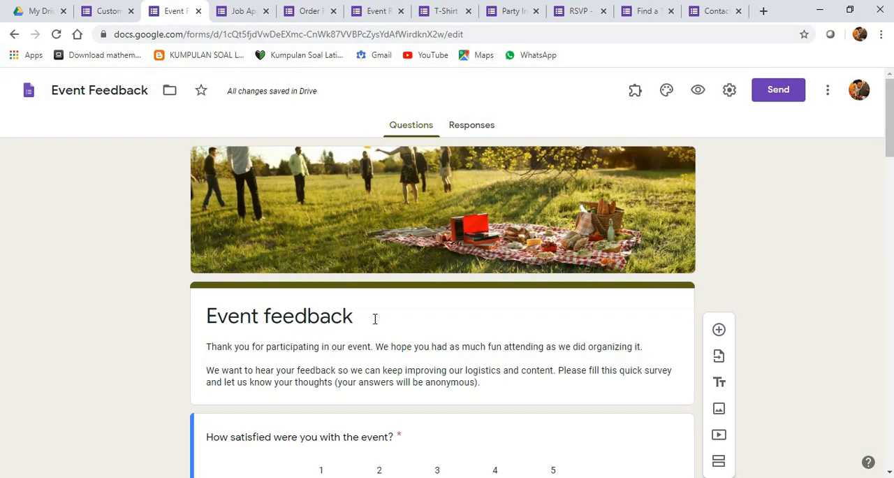
pyautogui.scroll(-2, 375, 317)
pyautogui.scroll(-3, 363, 283)
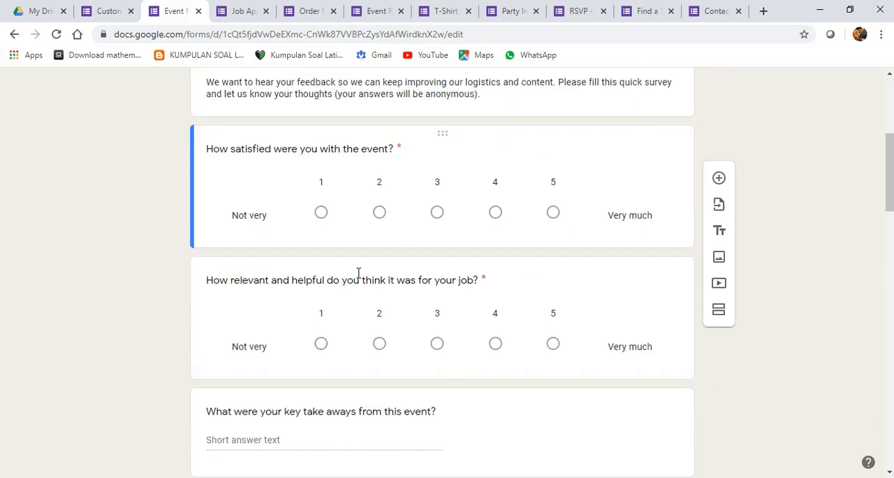
pyautogui.scroll(2, 356, 222)
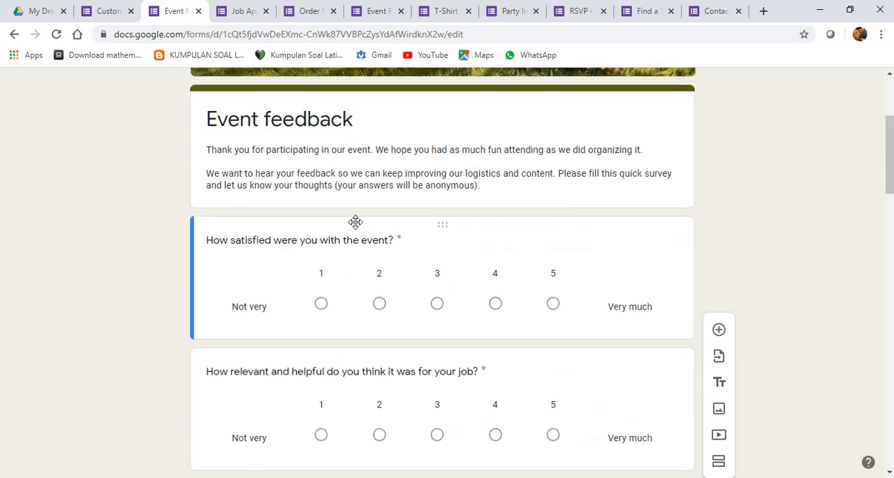
pyautogui.scroll(-1, 356, 223)
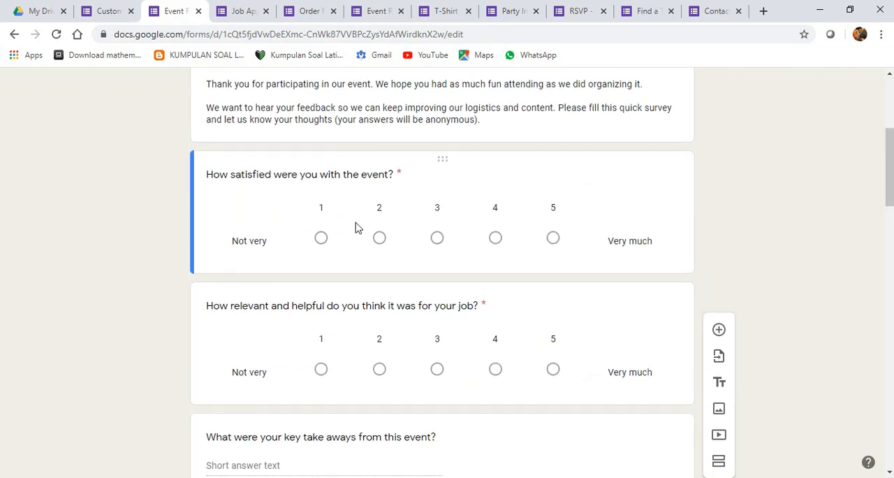
pyautogui.scroll(-2, 356, 228)
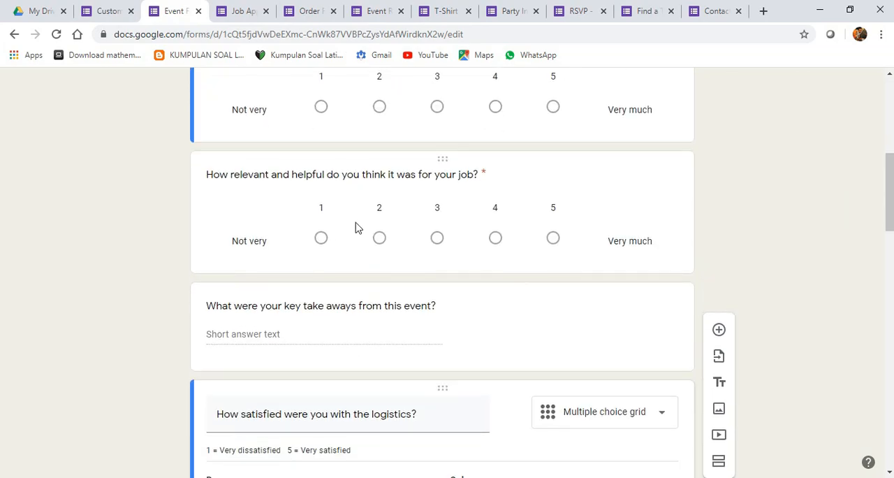
pyautogui.scroll(-3, 355, 226)
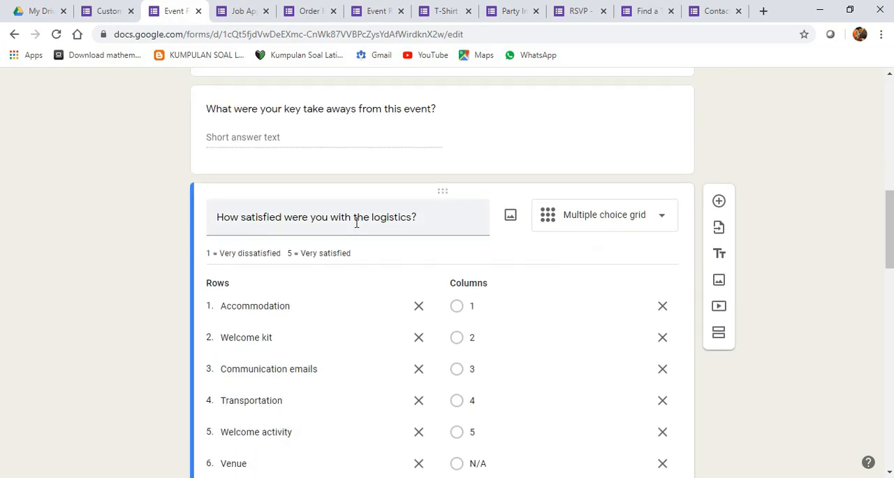
pyautogui.scroll(-2, 355, 224)
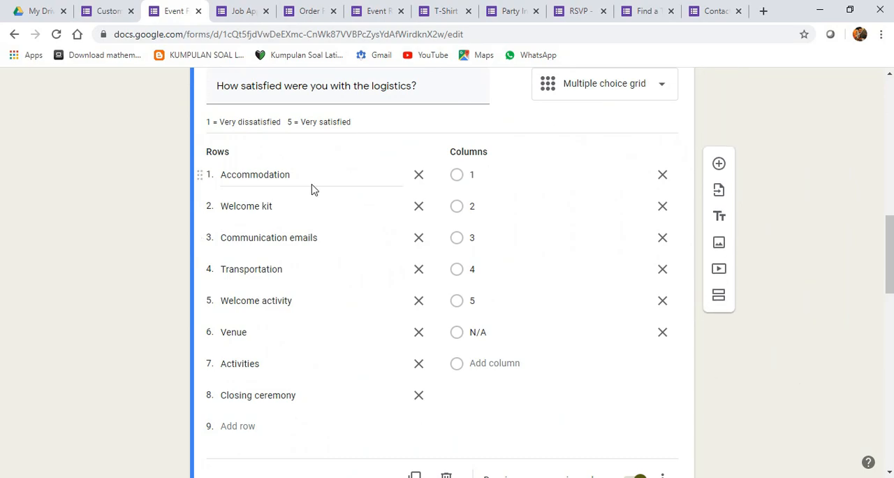
pyautogui.scroll(-4, 311, 210)
pyautogui.scroll(10, 465, 229)
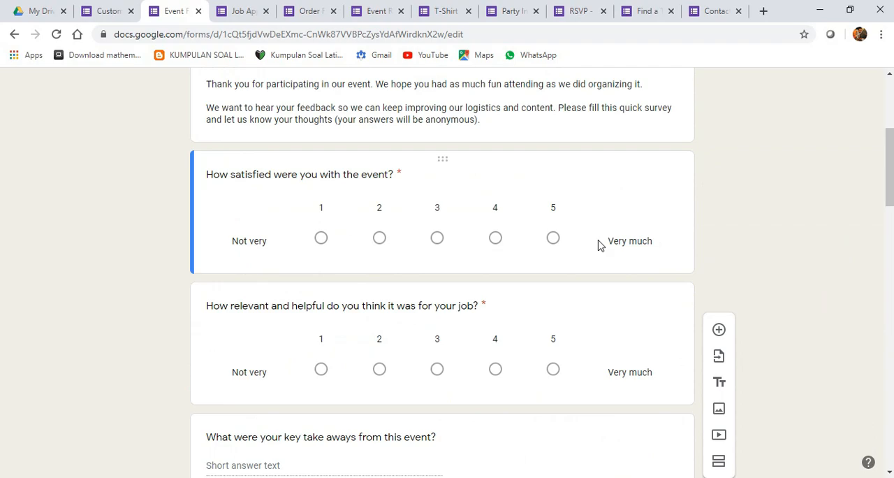
# - Return to My Drive and start a new Google Form from a template to open the template gallery
pyautogui.click(41, 12)
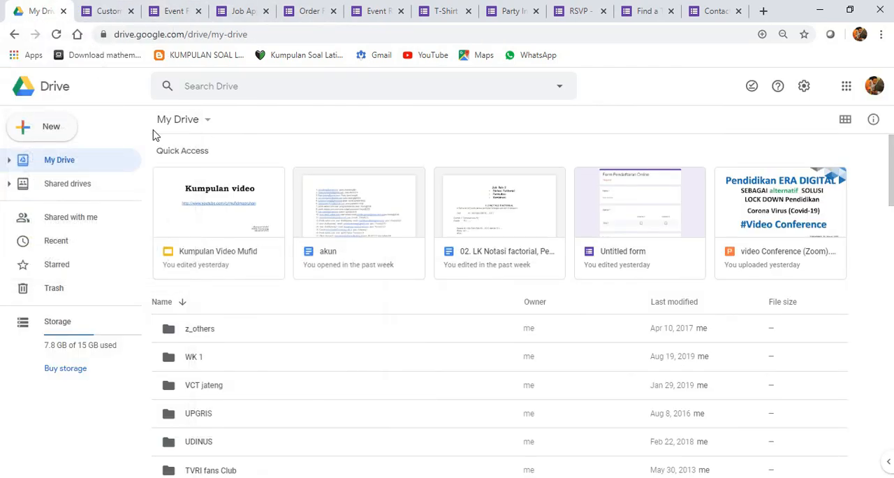
pyautogui.click(65, 127)
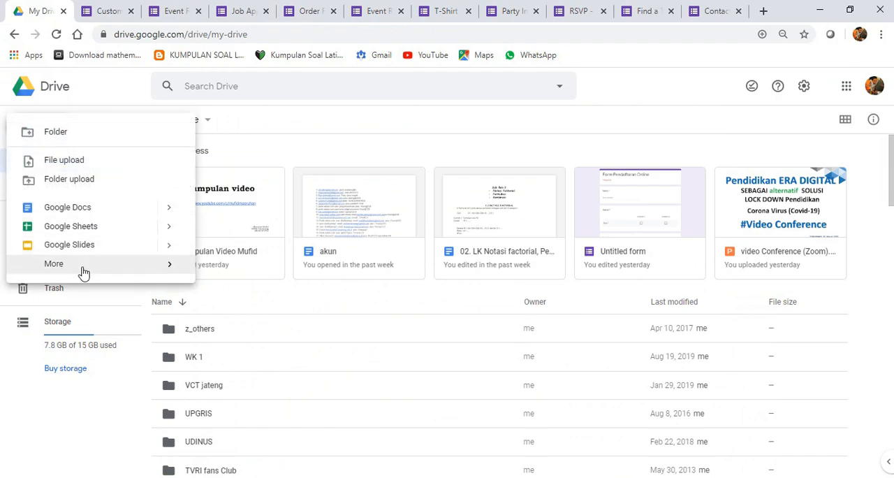
pyautogui.moveTo(157, 274)
pyautogui.moveTo(364, 282)
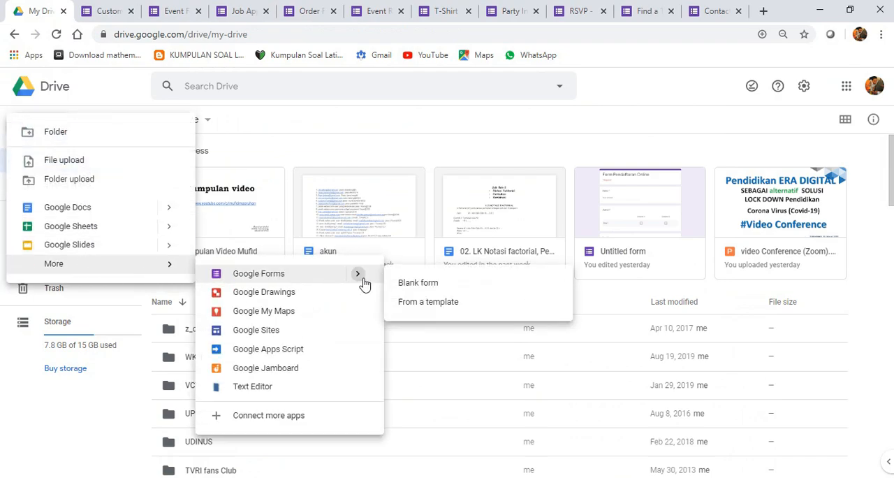
pyautogui.click(449, 302)
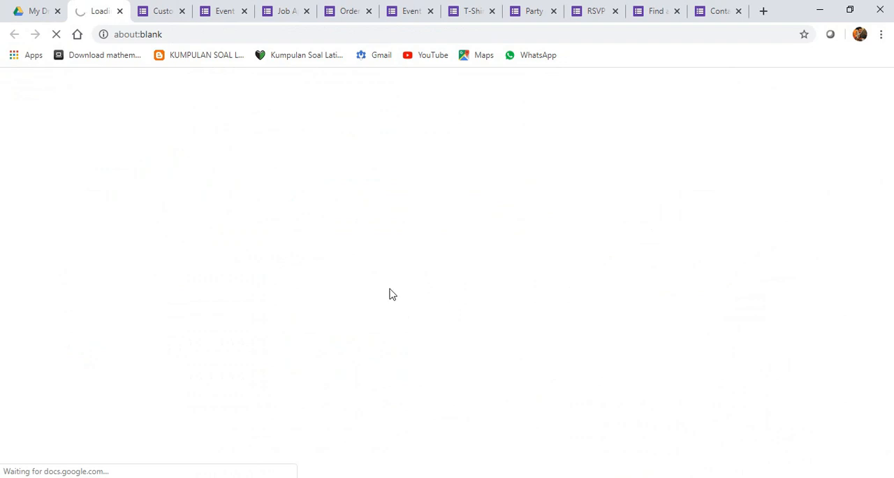
# - Browse the template gallery's Personal, Work and Education sections to compare the available form templates
pyautogui.scroll(-3, 461, 330)
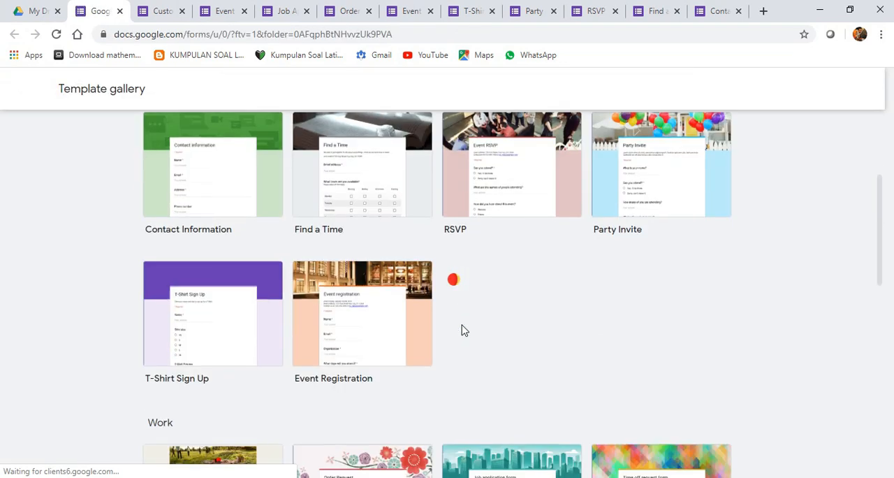
pyautogui.scroll(-3, 461, 330)
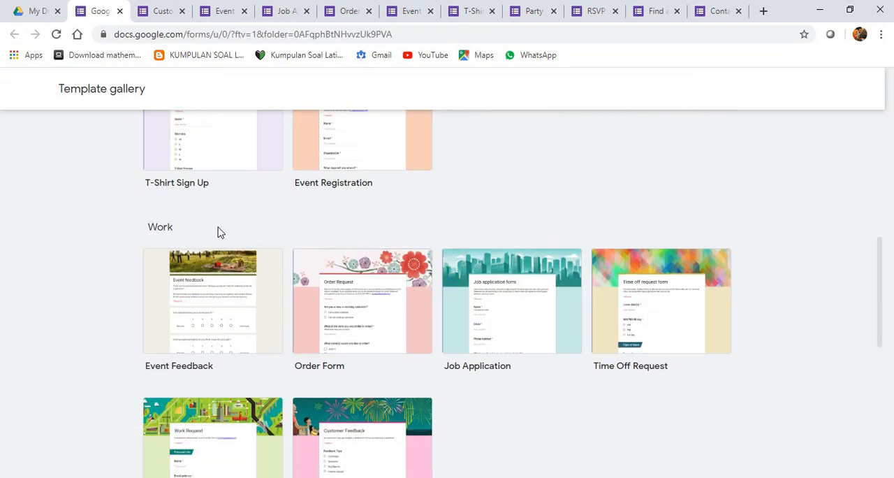
pyautogui.scroll(-3, 218, 232)
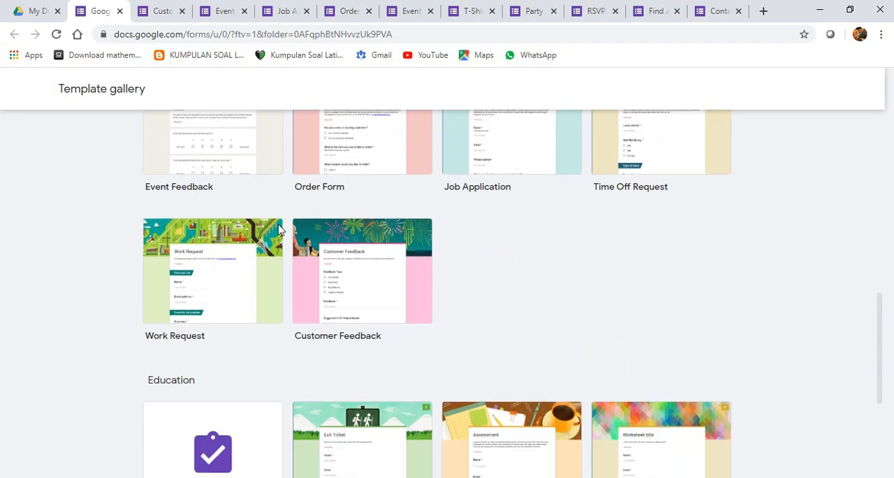
pyautogui.scroll(5, 278, 229)
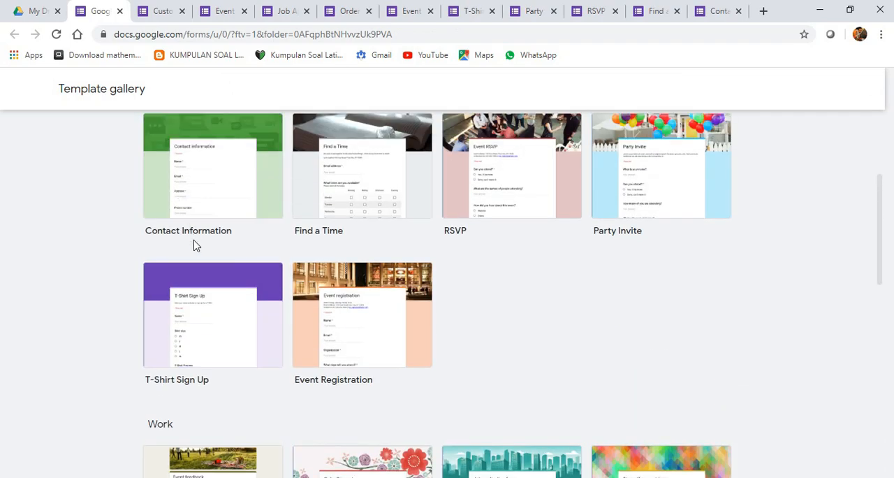
pyautogui.scroll(3, 199, 243)
pyautogui.scroll(-3, 203, 276)
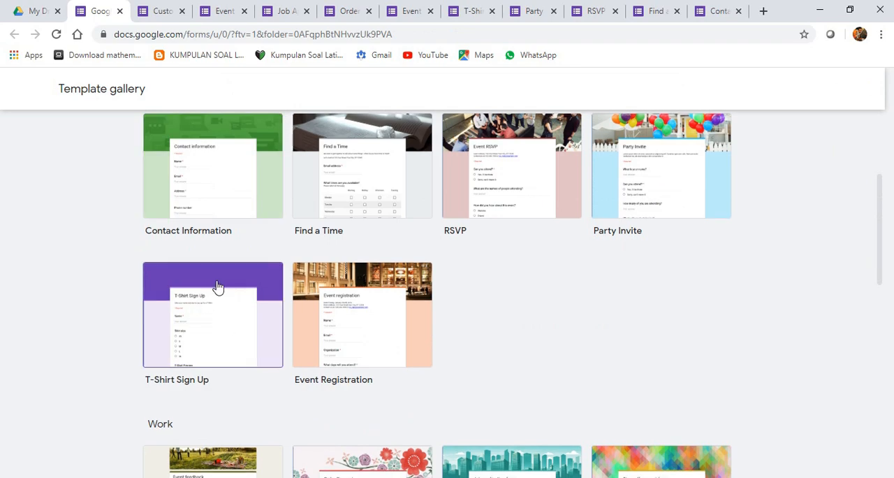
pyautogui.scroll(-6, 217, 284)
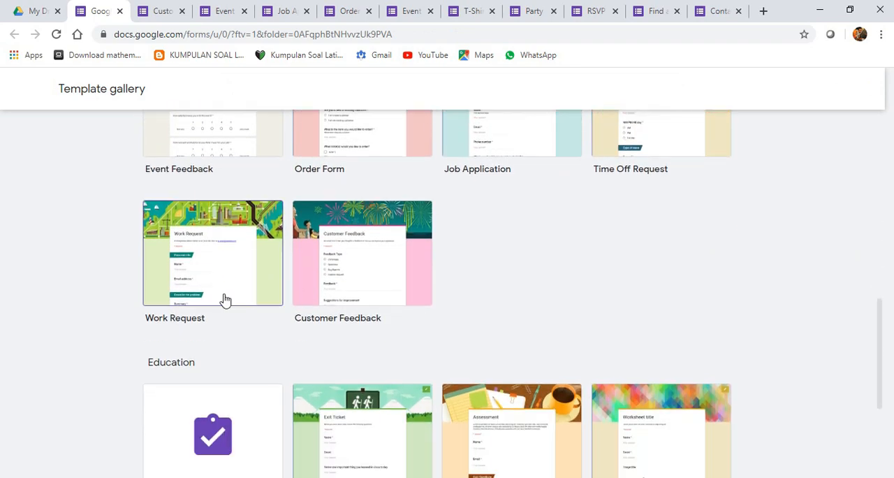
pyautogui.scroll(-2, 275, 349)
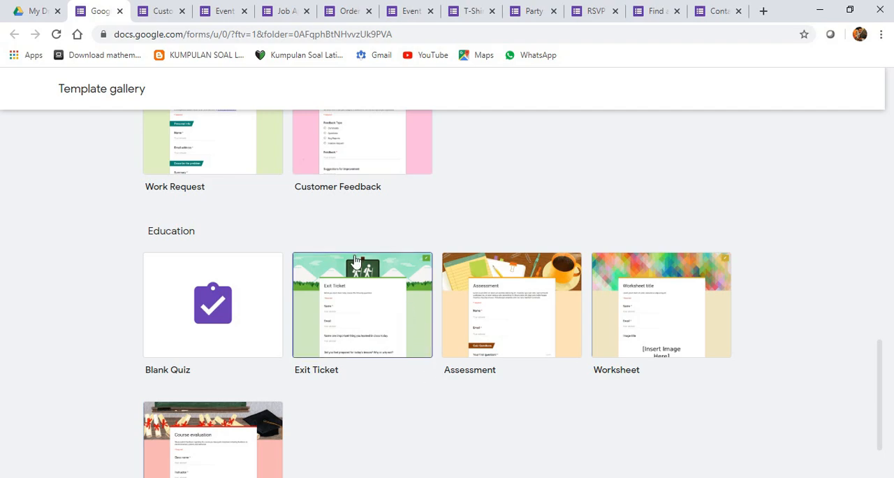
pyautogui.scroll(2, 353, 262)
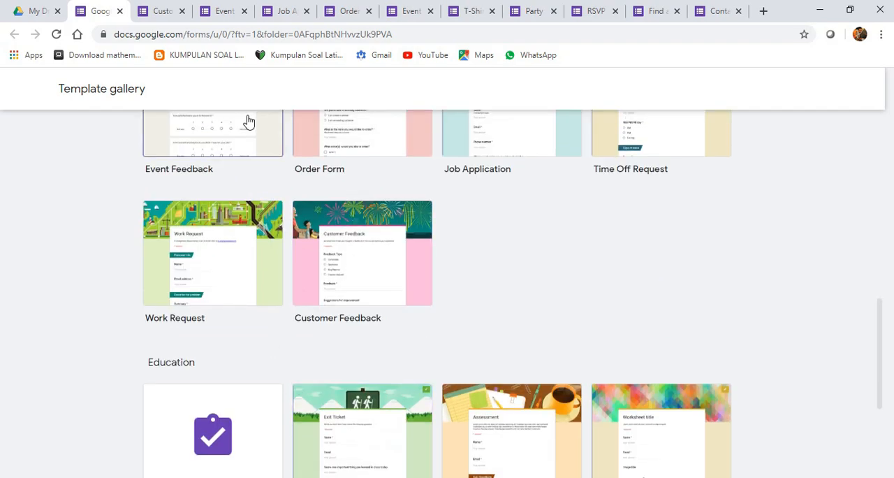